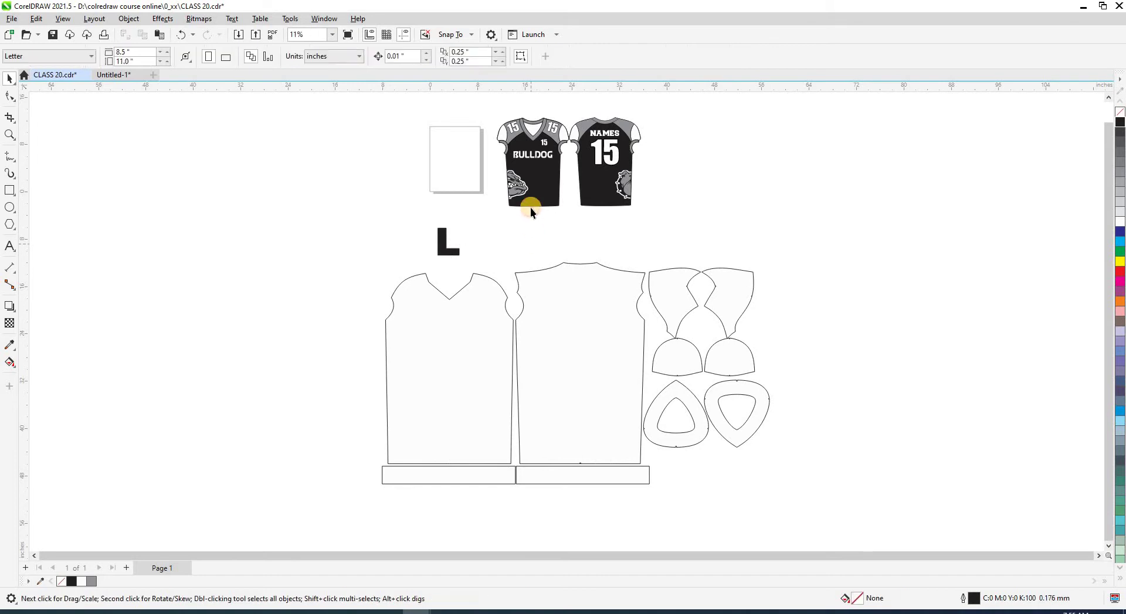
- Ungroup the jersey mockups and move the front view to the blank area left of the front pattern piece
click(530, 206)
key(shift+F9)
click(530, 258)
scroll(505, 226, up, 2)
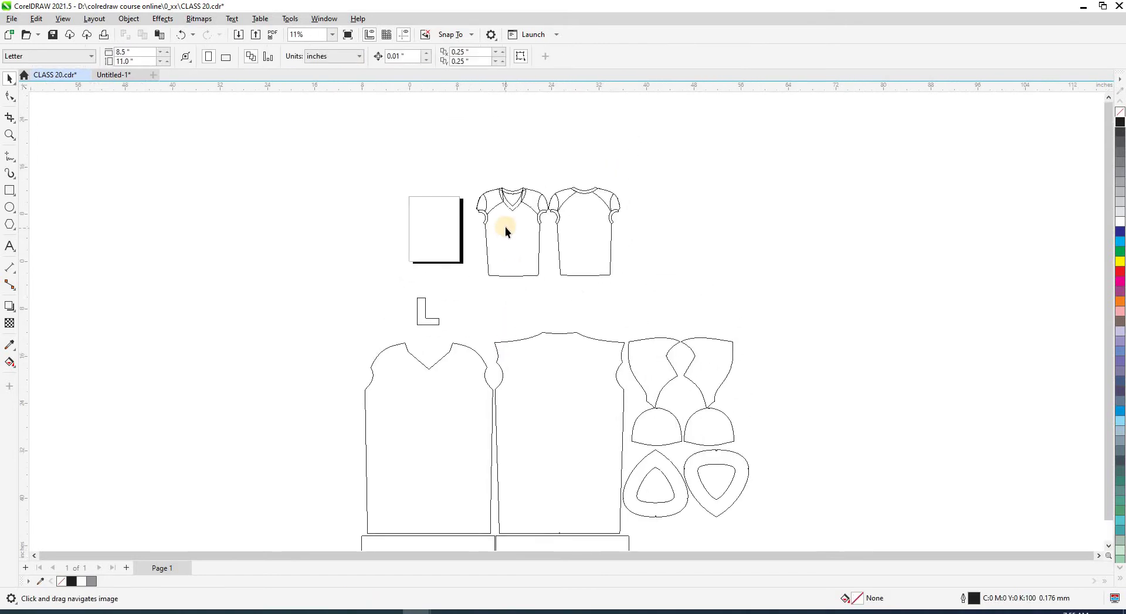
click(514, 234)
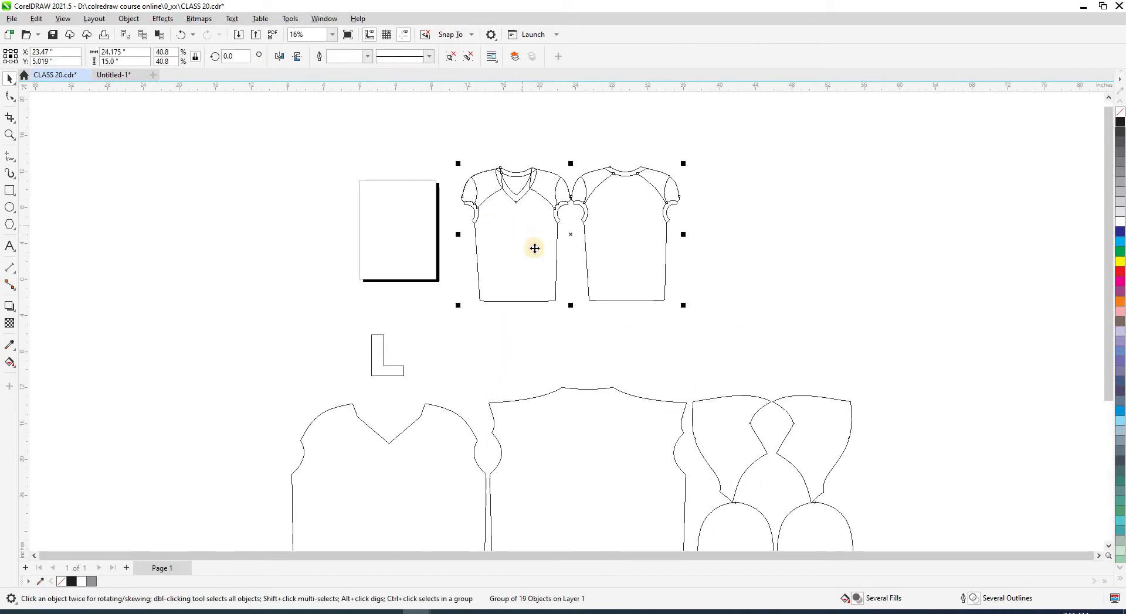
ctrl+click(478, 183)
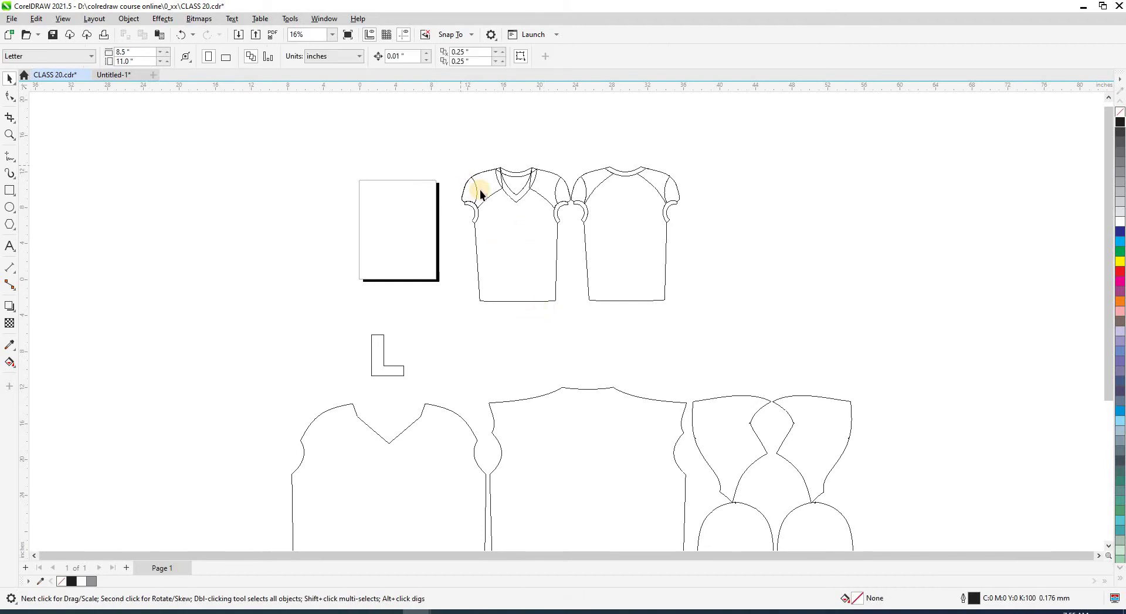
drag(441, 150, 575, 321)
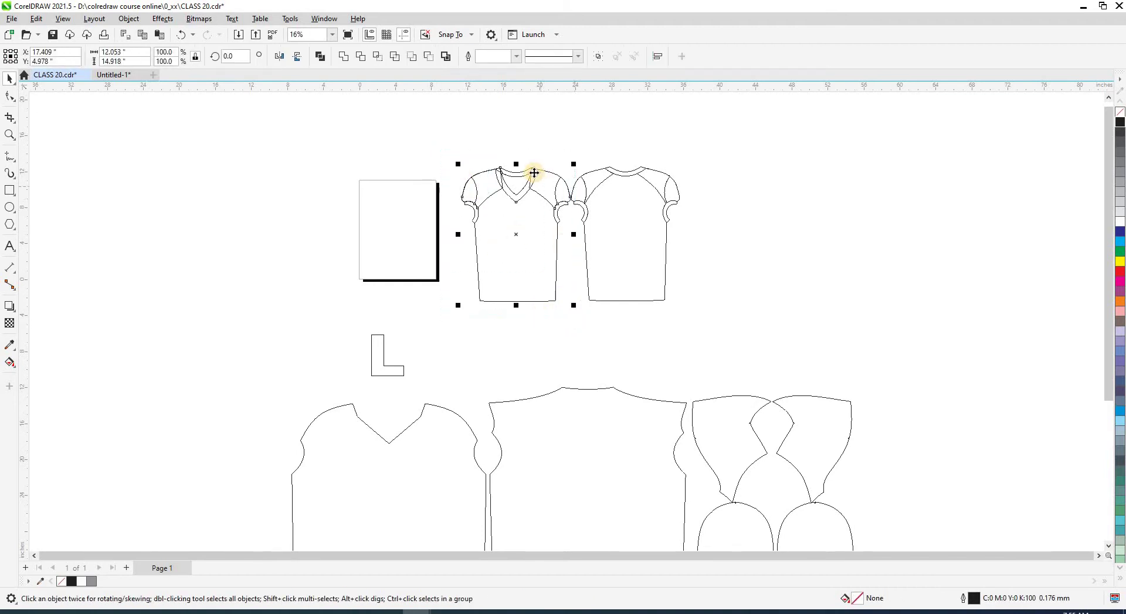
scroll(533, 176, down, 3)
drag(538, 210, 354, 412)
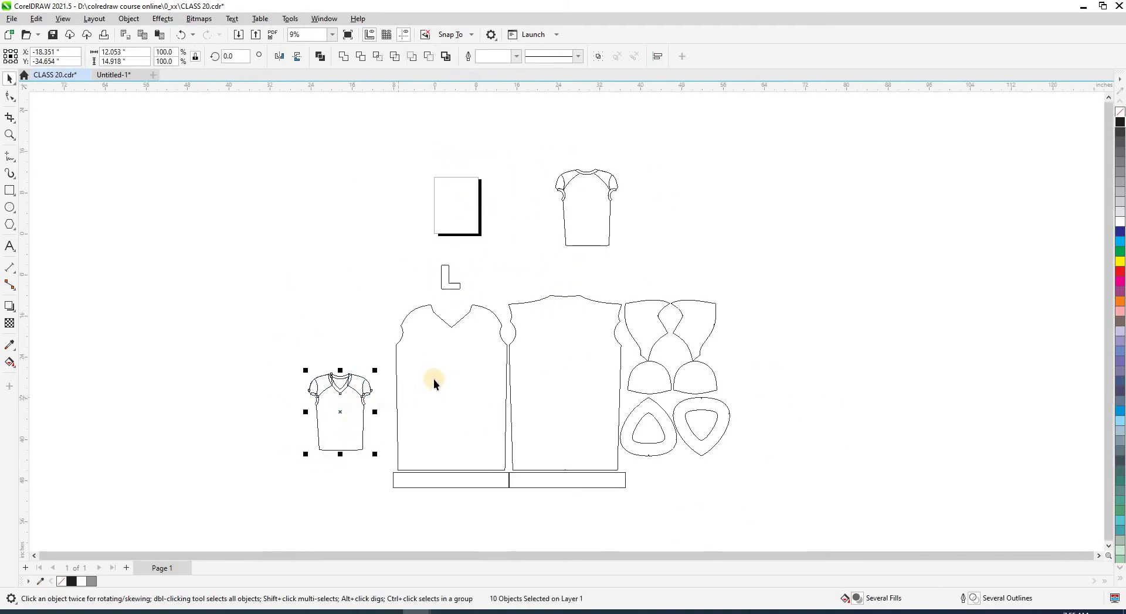
- Move the sleeve and small pattern pieces farther right and place the back jersey mockup beside the back pattern piece
key(shift+F9)
click(635, 329)
click(658, 327)
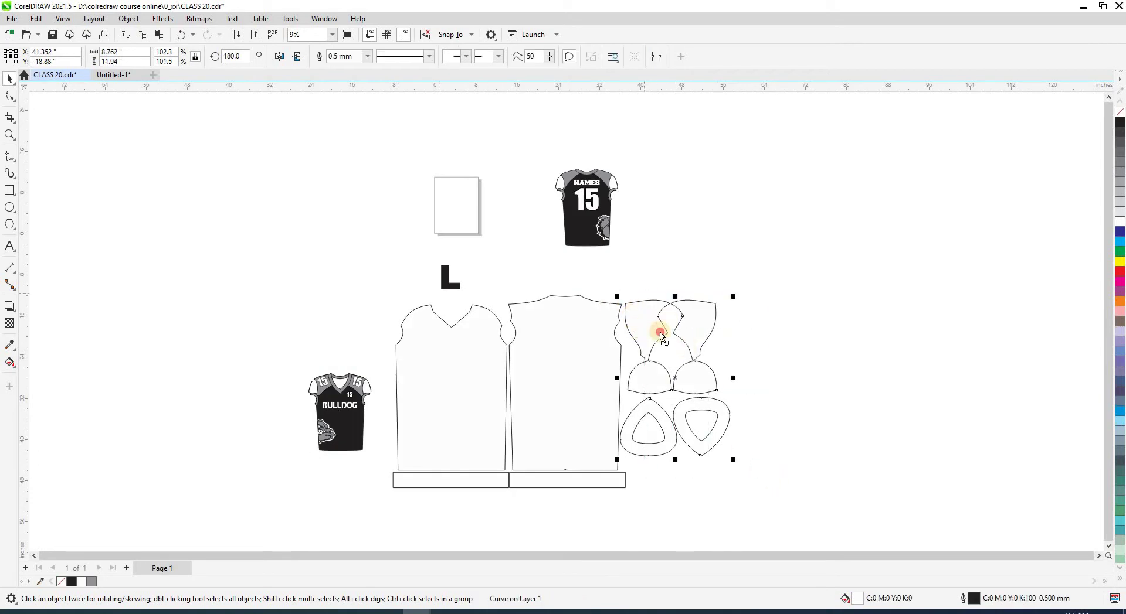
drag(659, 326, 811, 331)
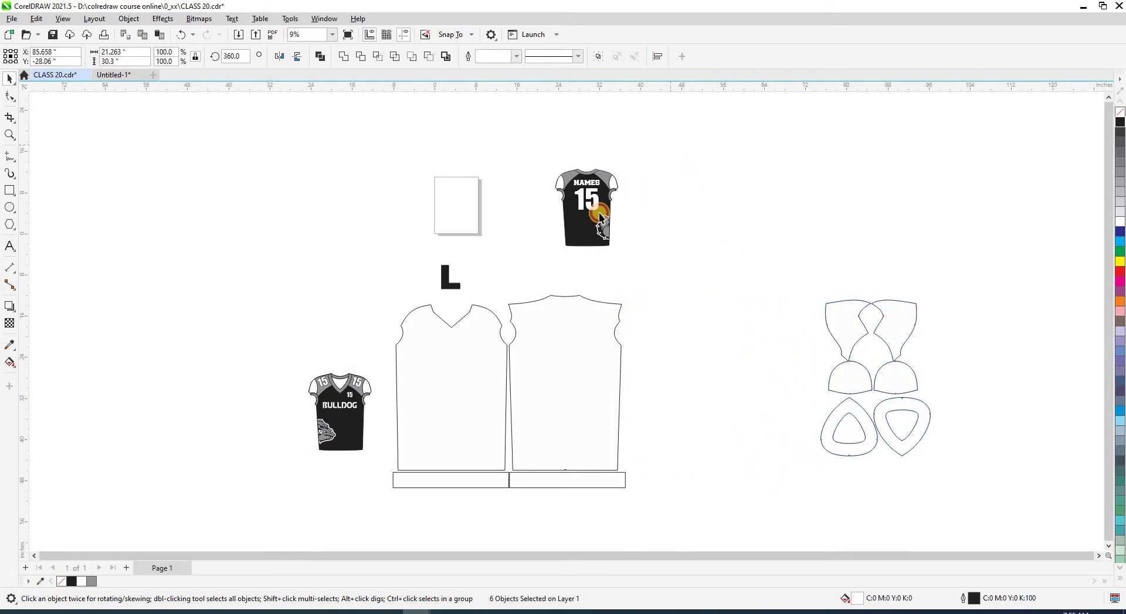
drag(536, 255, 538, 258)
drag(572, 226, 671, 416)
- Place duplicates of the front and back jersey mockups side by side above the pattern pieces
click(395, 300)
click(329, 379)
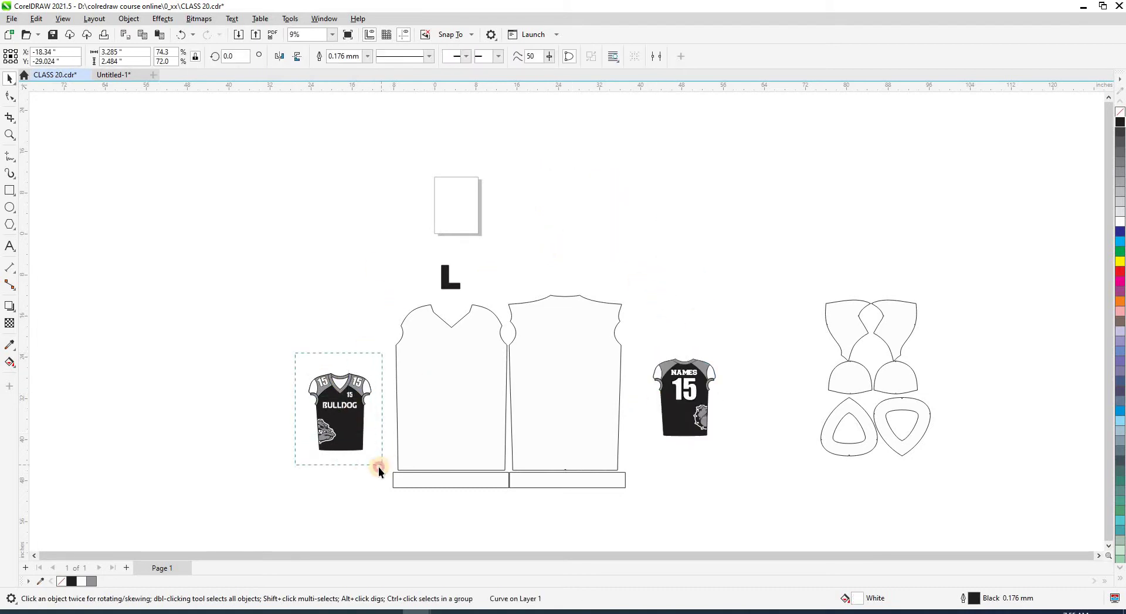
drag(378, 467, 379, 467)
drag(346, 435, 347, 225)
right_click(346, 226)
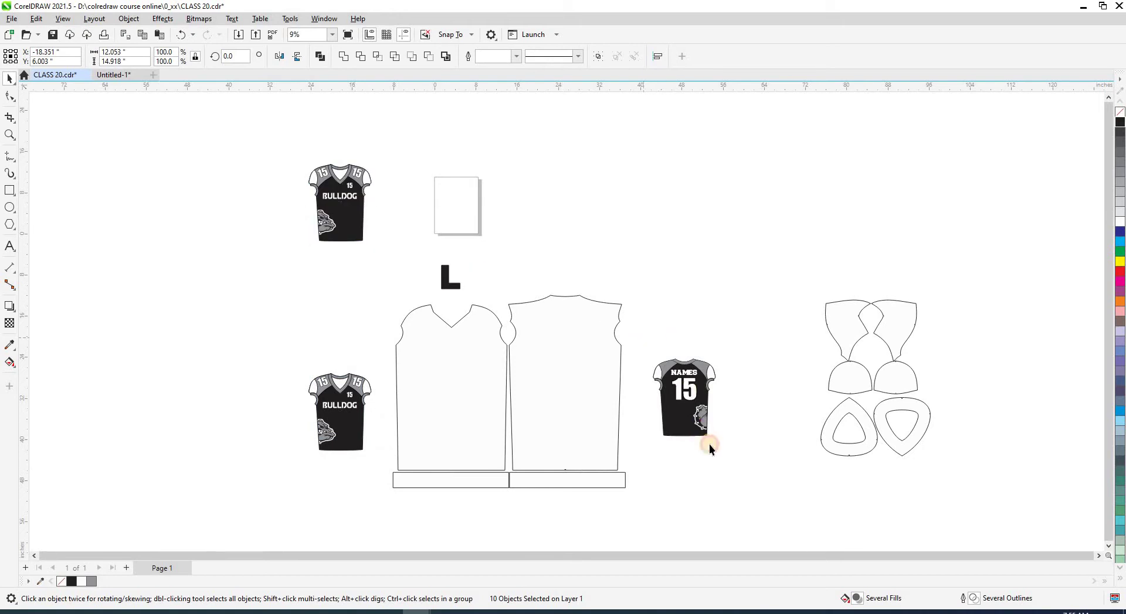
drag(709, 445, 417, 226)
right_click(417, 226)
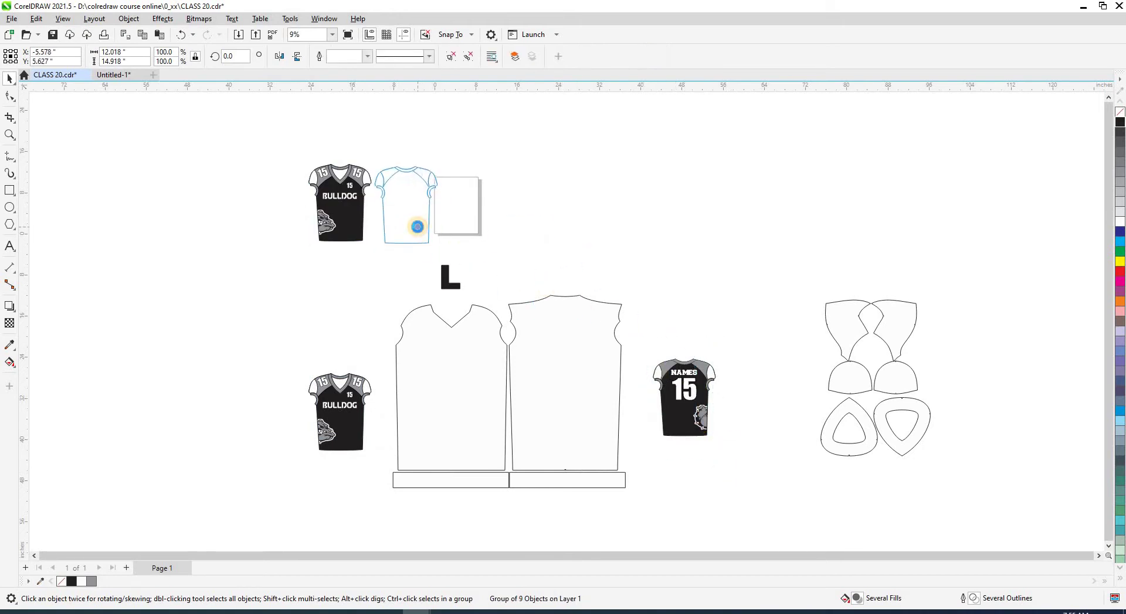
click(414, 262)
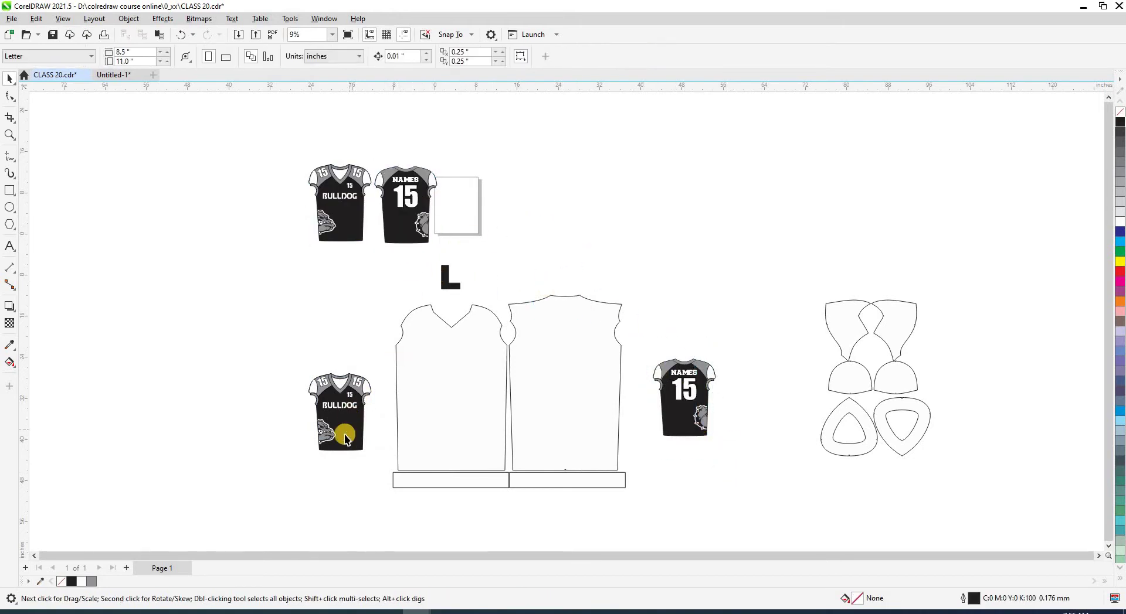
- Group the front jersey mockup beside the pattern and scale it proportionally to the front pattern piece's height, 32.181 inches
scroll(344, 432, up, 2)
click(491, 380)
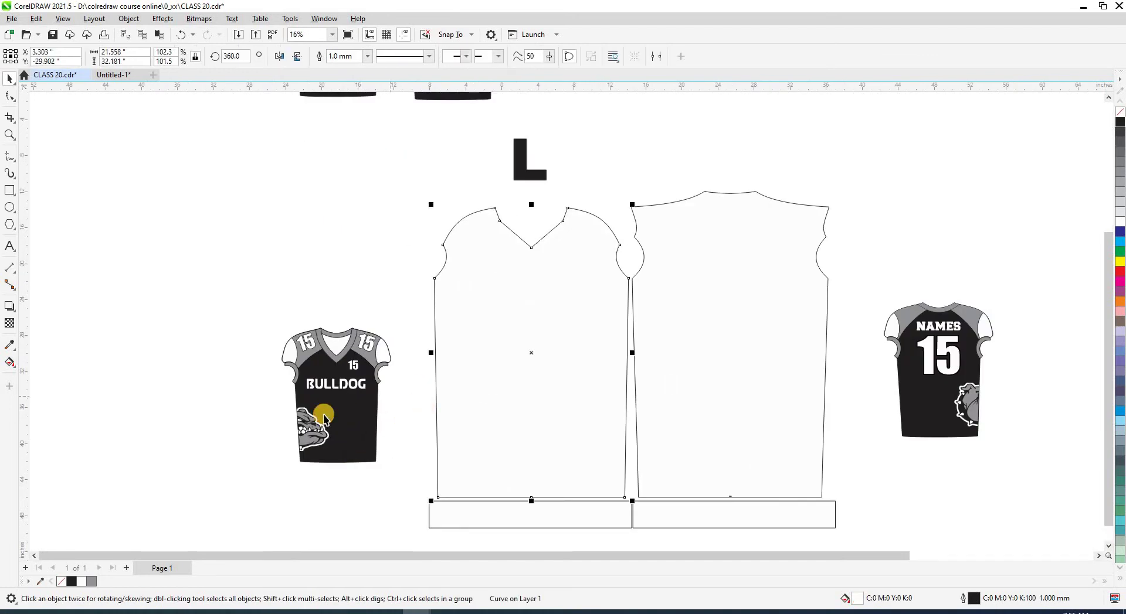
click(326, 414)
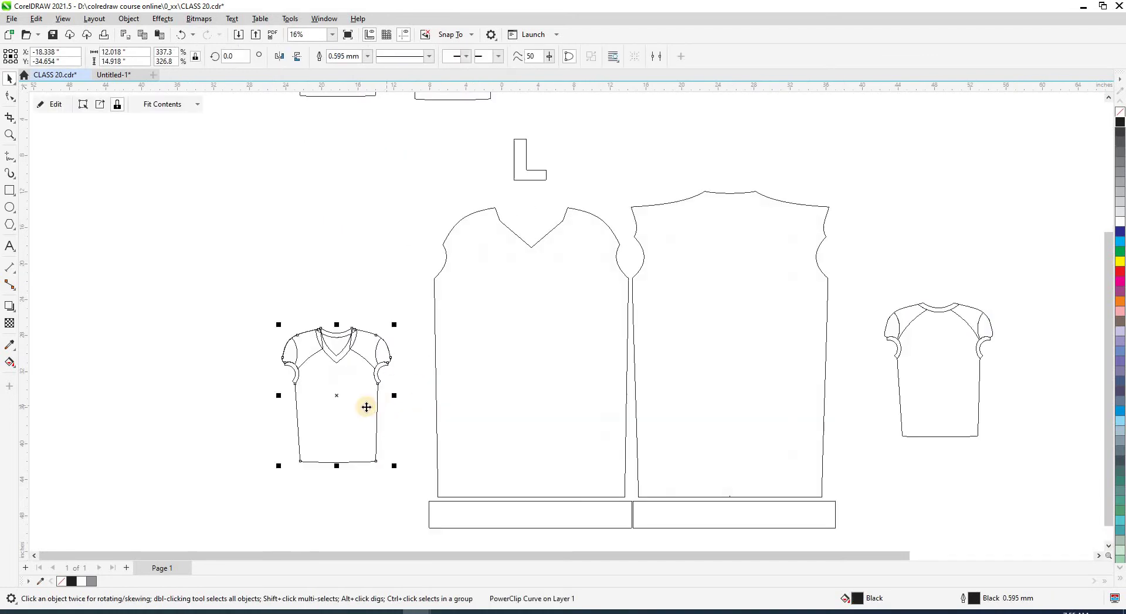
click(374, 295)
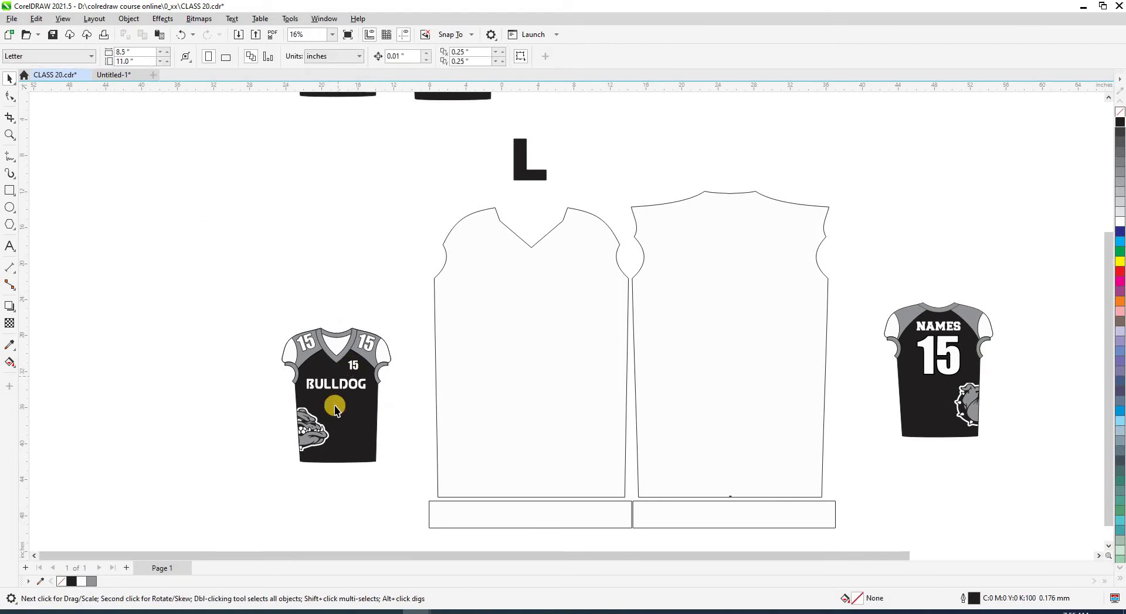
click(460, 347)
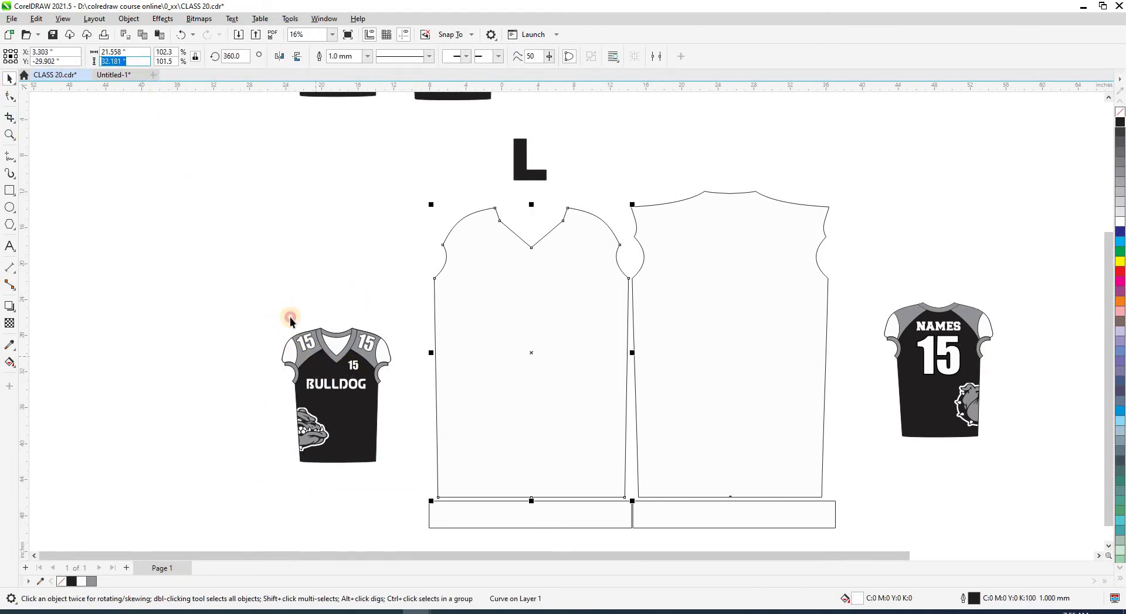
click(295, 337)
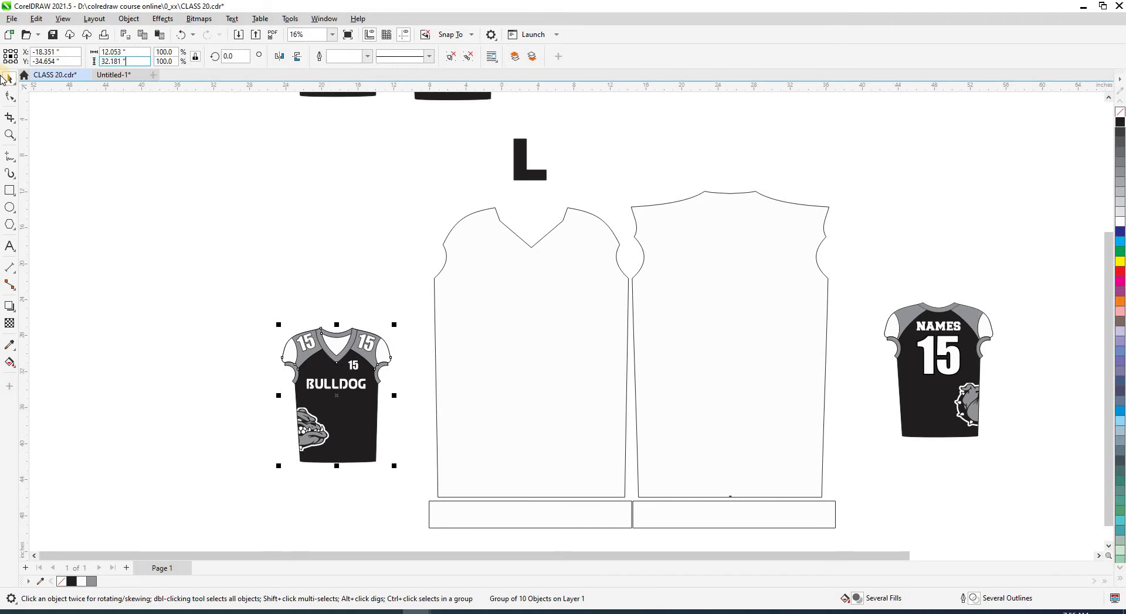
key(Return)
- Try setting the back pattern piece's height to 14.918 inches, and undo the change
drag(856, 271, 1014, 458)
click(654, 320)
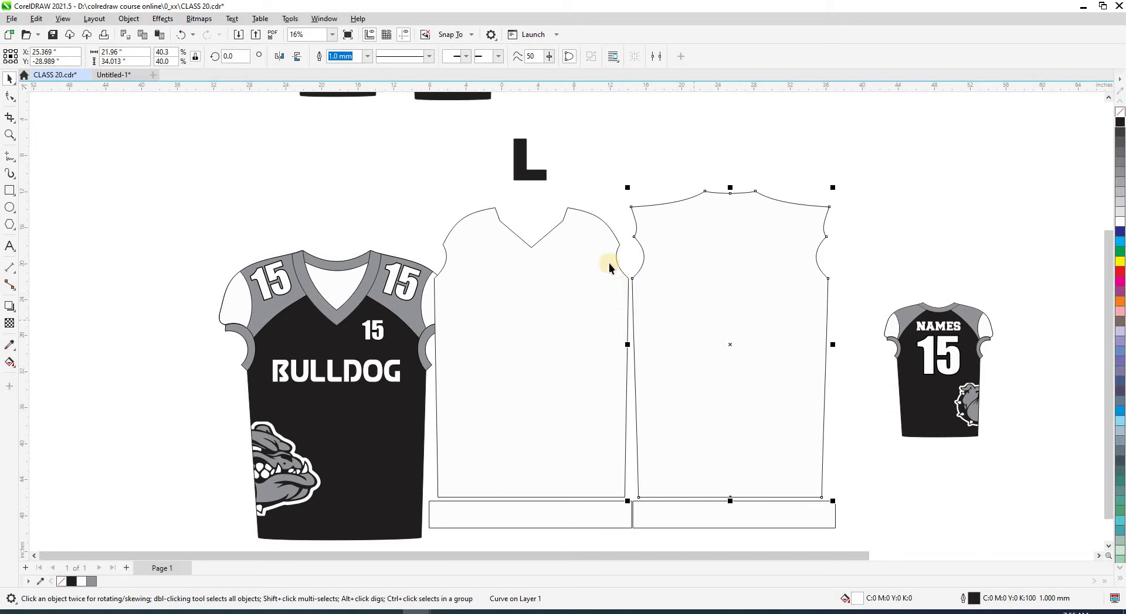
click(909, 402)
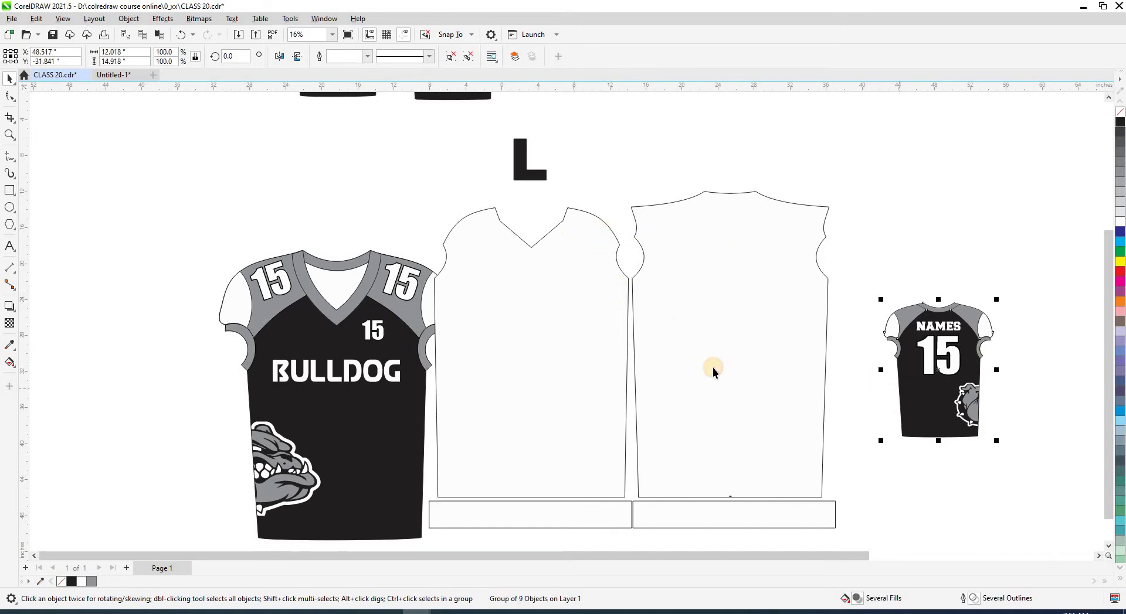
click(639, 322)
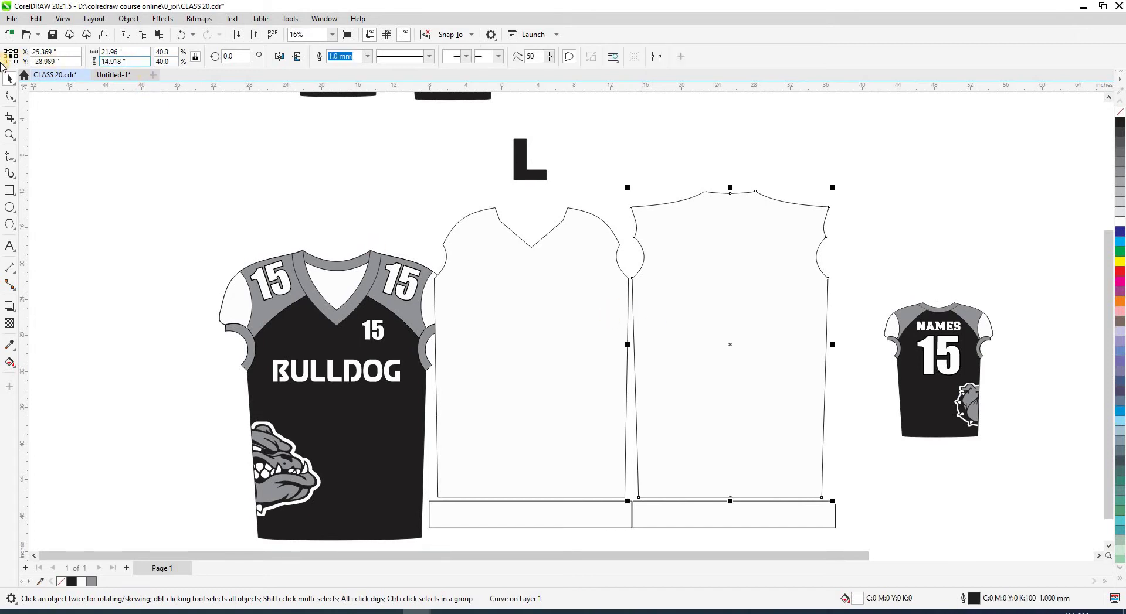
text(14.918)
key(Return)
key(ctrl+z)
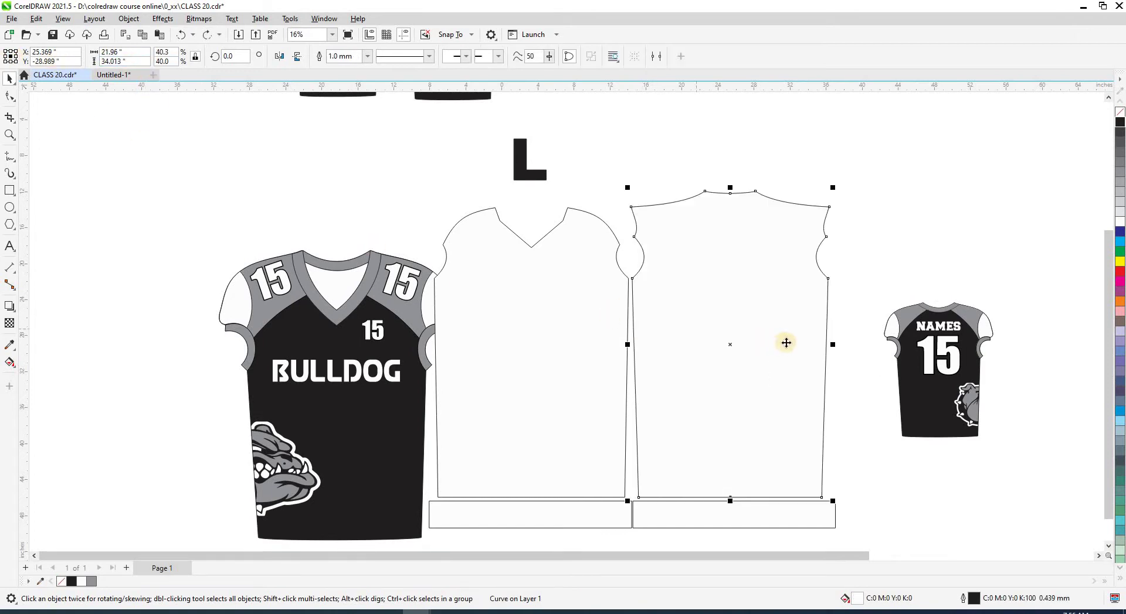
- Scale the back jersey mockup proportionally to the back pattern piece's height, 34.013 inches
click(898, 343)
key(Tab)
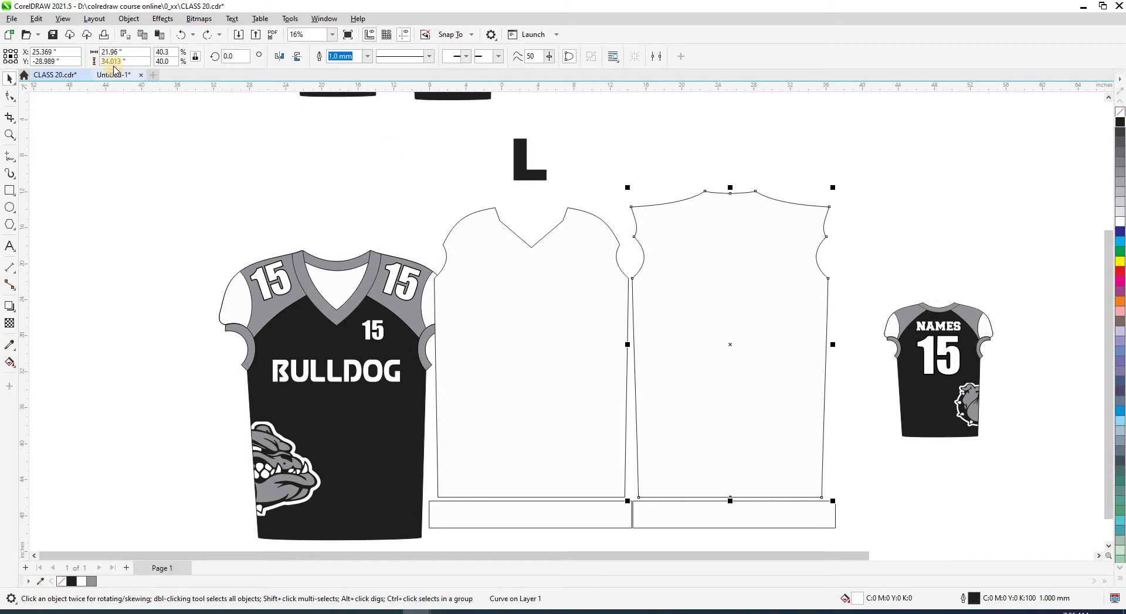
click(125, 61)
click(908, 350)
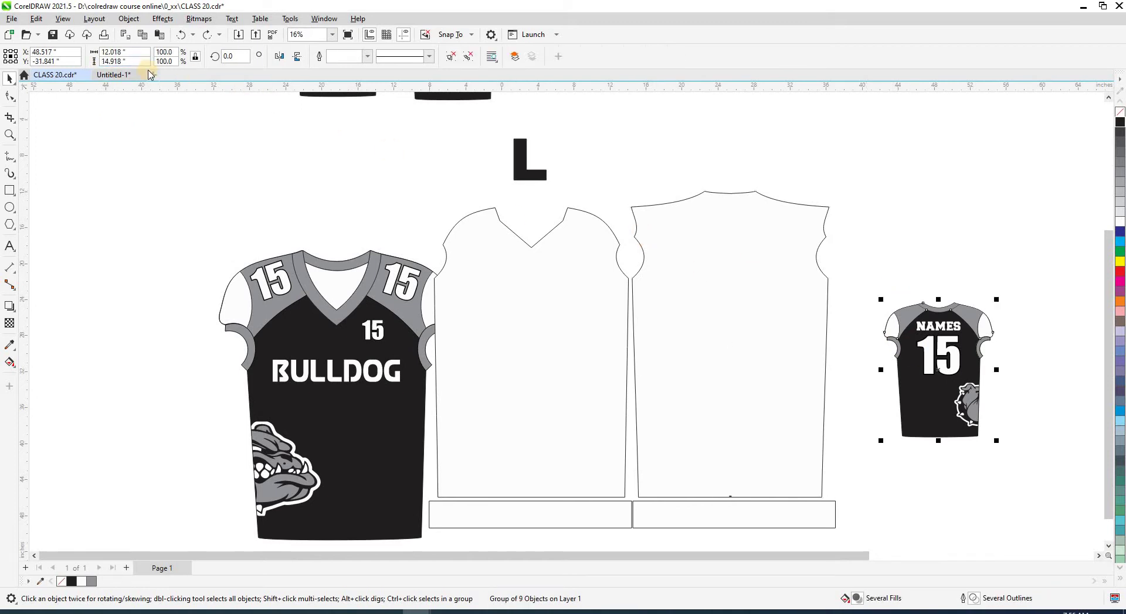
key(ctrl+v)
key(Return)
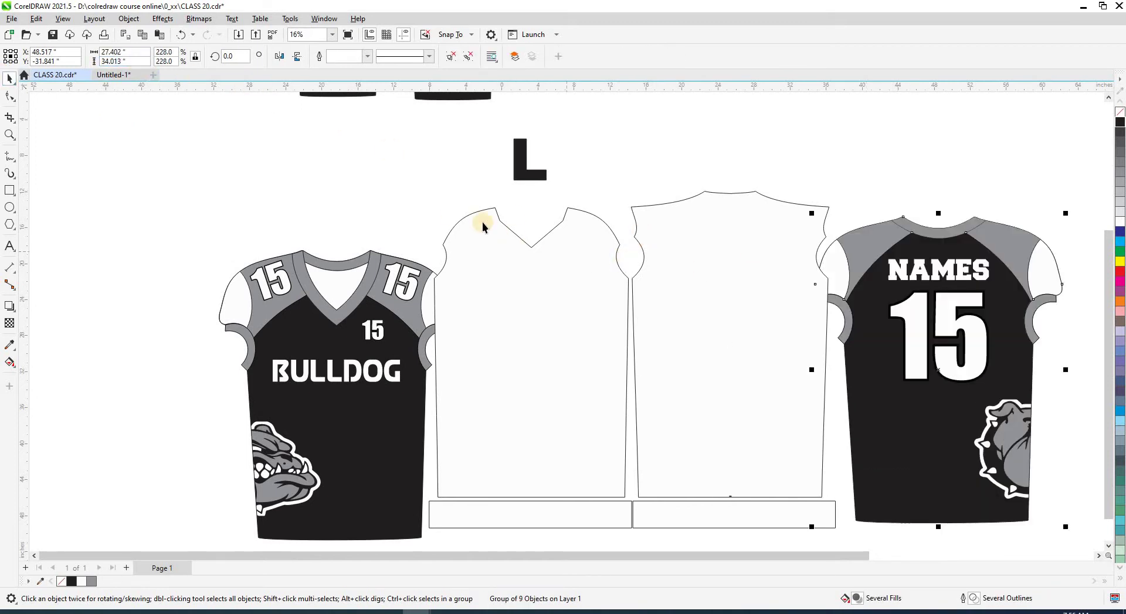
- Reposition the enlarged back jersey mockup clear of the pattern and align its top edge with the front jersey mockup
scroll(482, 227, down, 1)
click(338, 381)
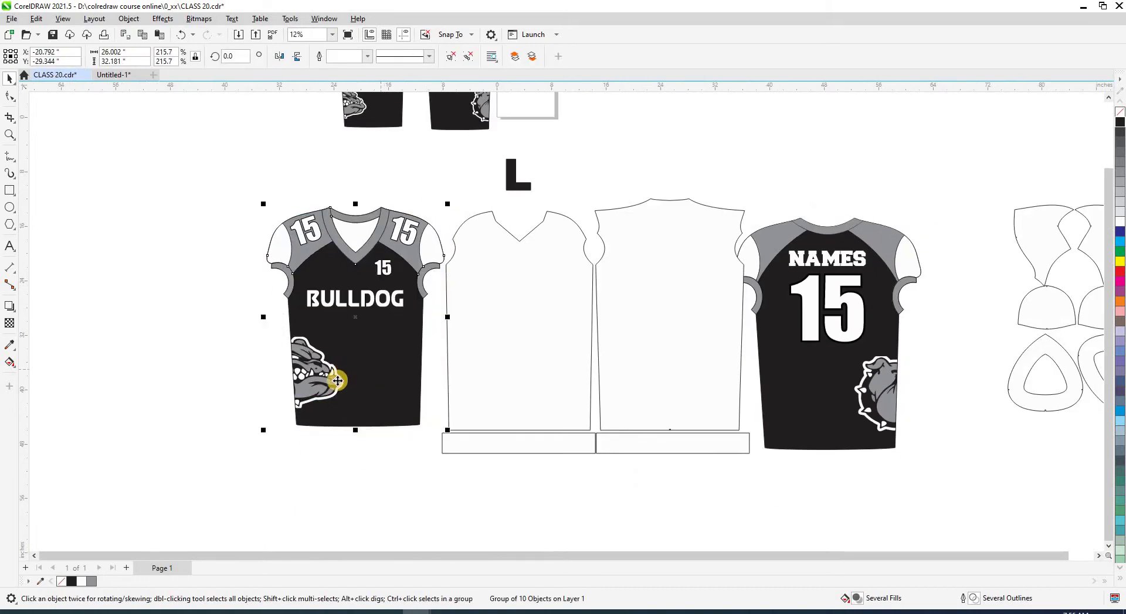
drag(837, 347, 752, 330)
shift+click(419, 272)
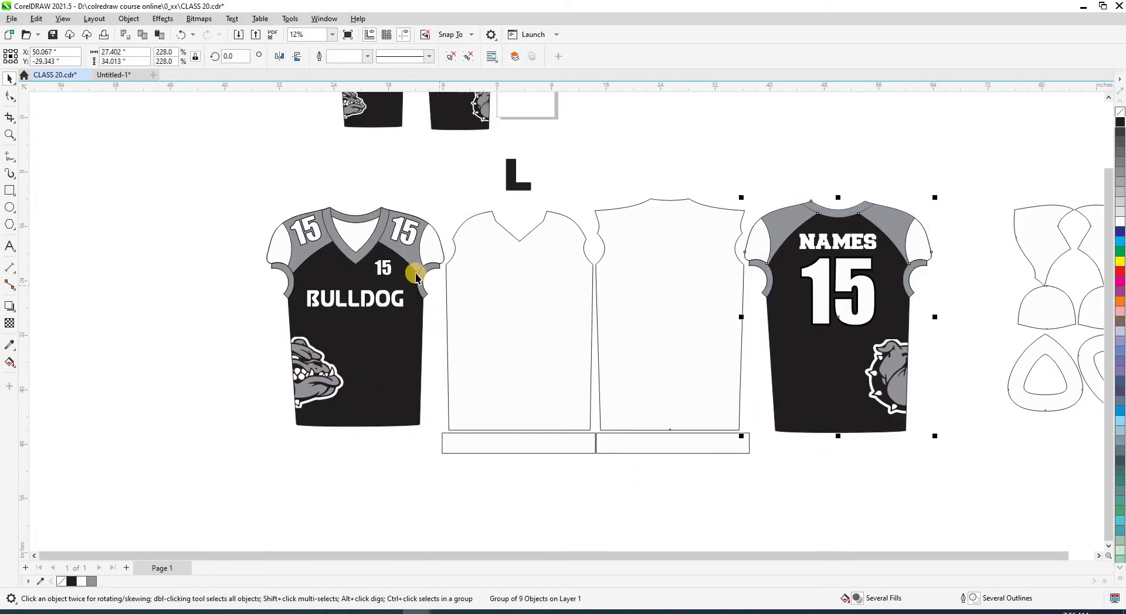
click(639, 186)
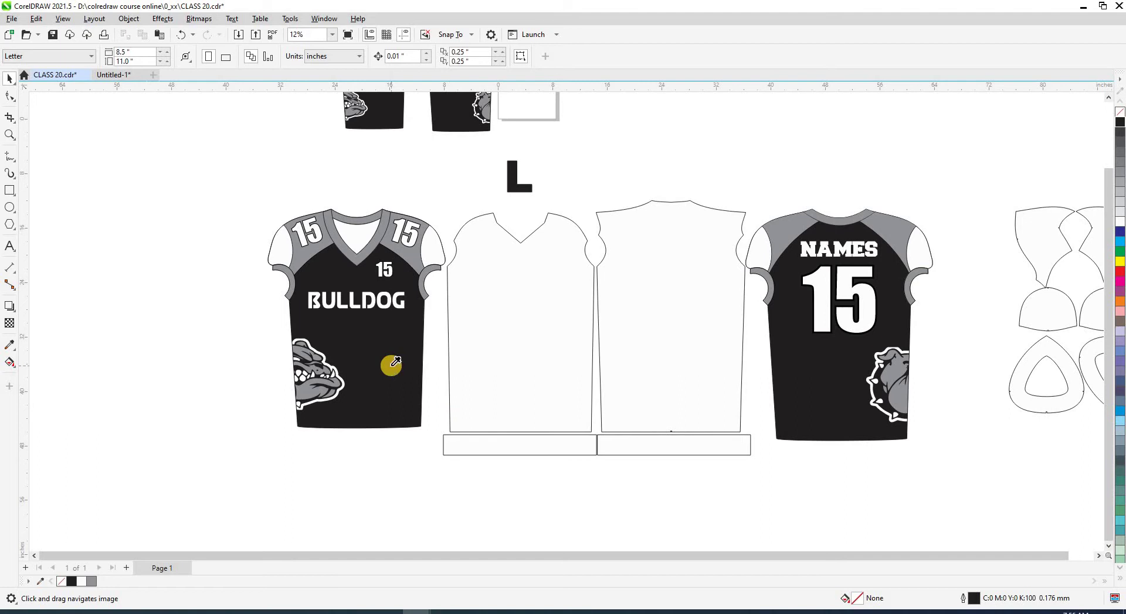
- Sample the jersey body's black (C0 M0 Y0 K100) and fill the front and back pattern pieces and the strips below with it
key(i)
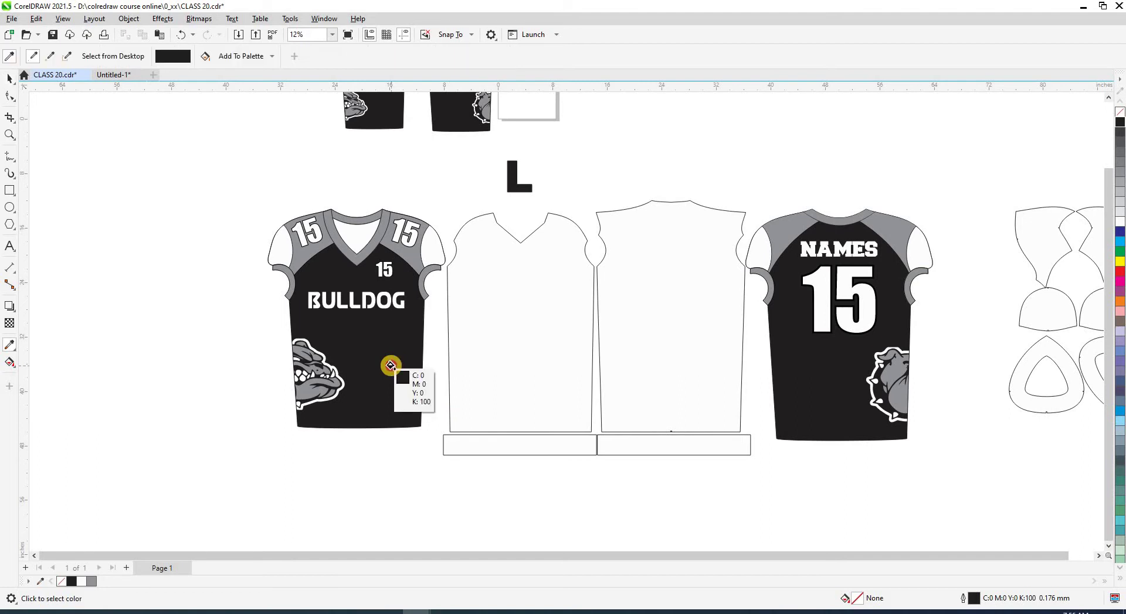
click(391, 366)
click(498, 356)
click(667, 357)
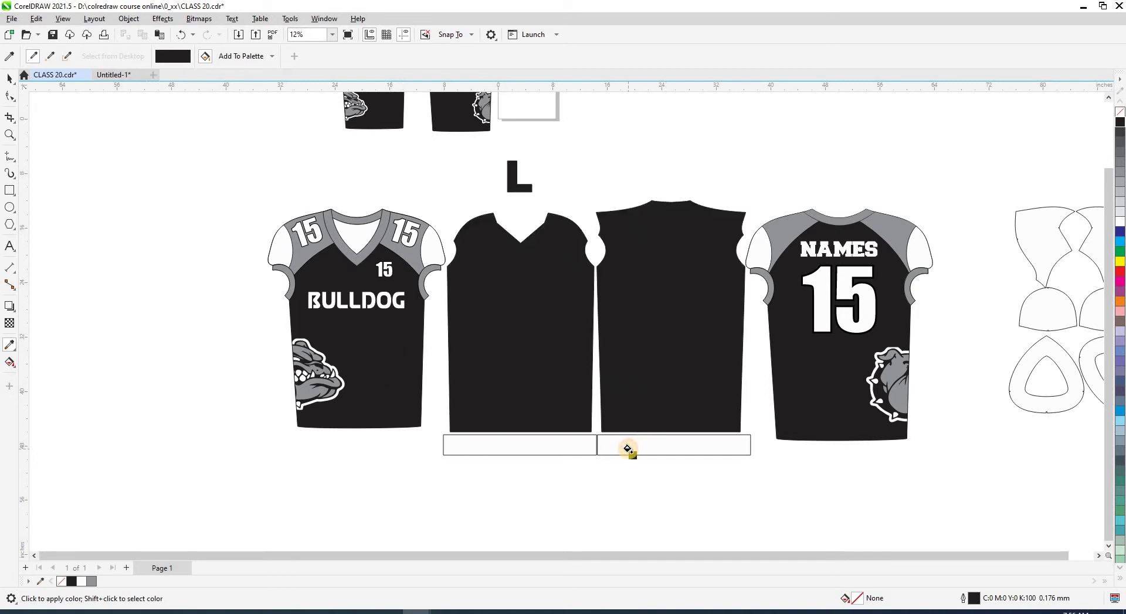
click(569, 448)
key(space)
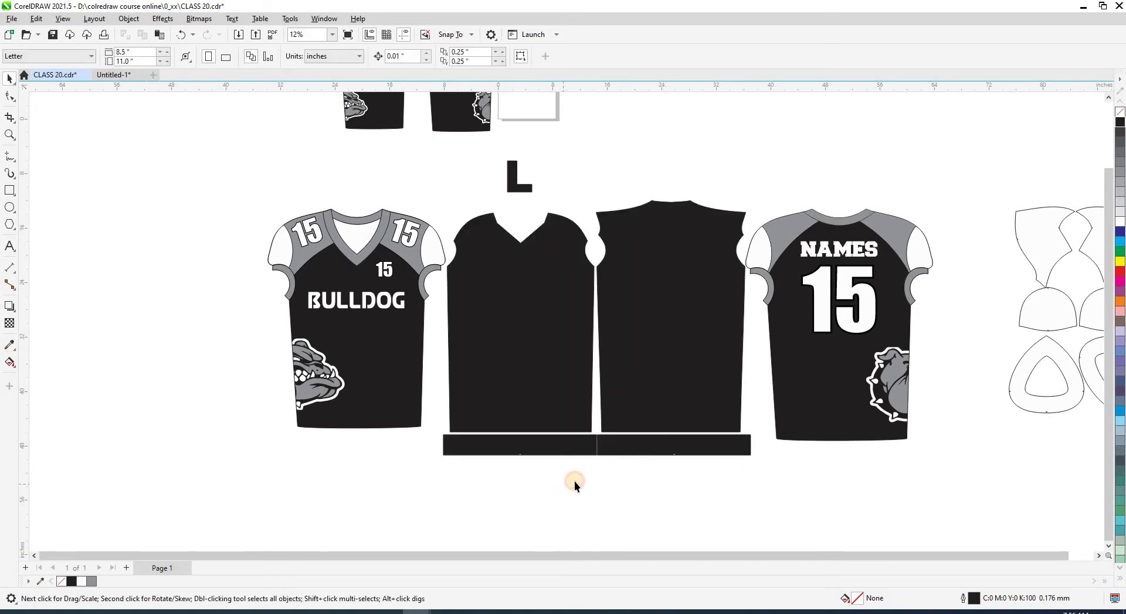
- Ungroup the enlarged front jersey mockup and extract the number, BULLDOG text and bulldog logo from its body's PowerClip
drag(575, 481, 559, 484)
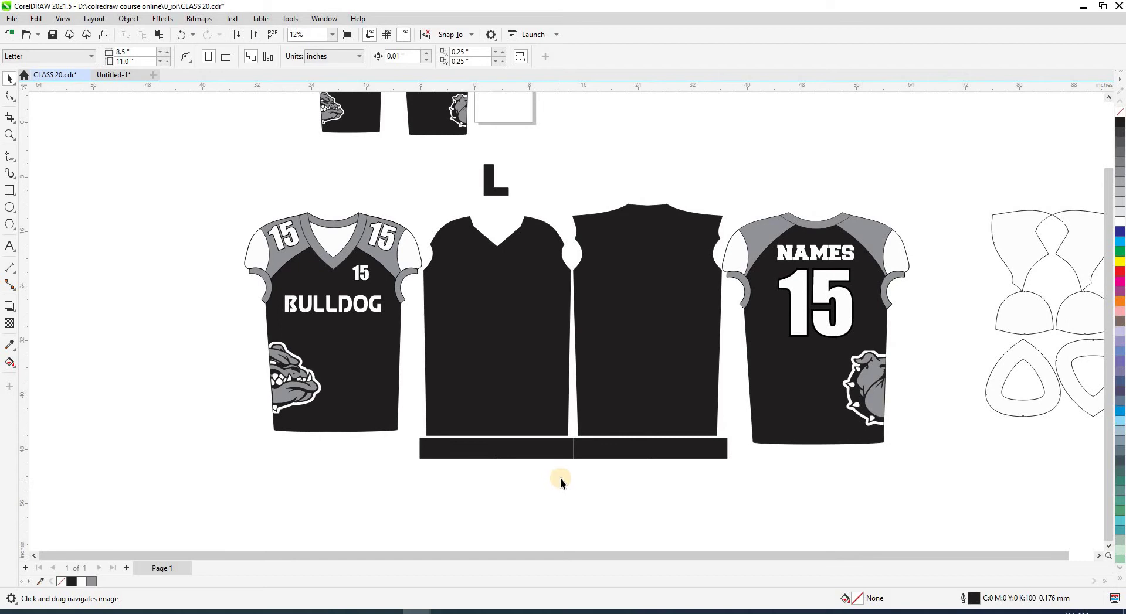
key(space)
click(327, 305)
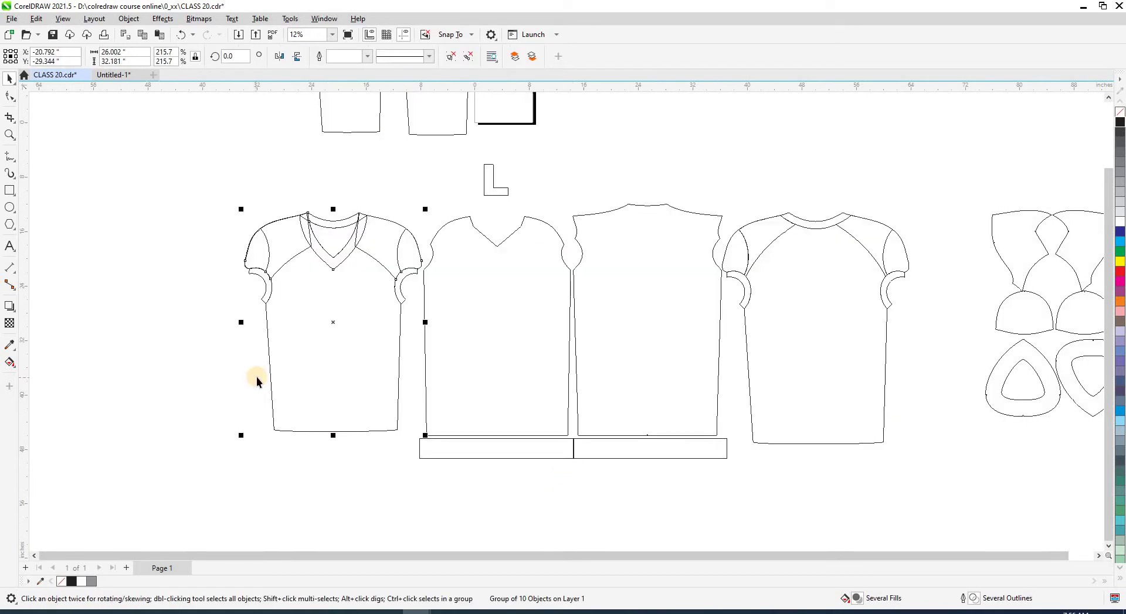
ctrl+click(375, 301)
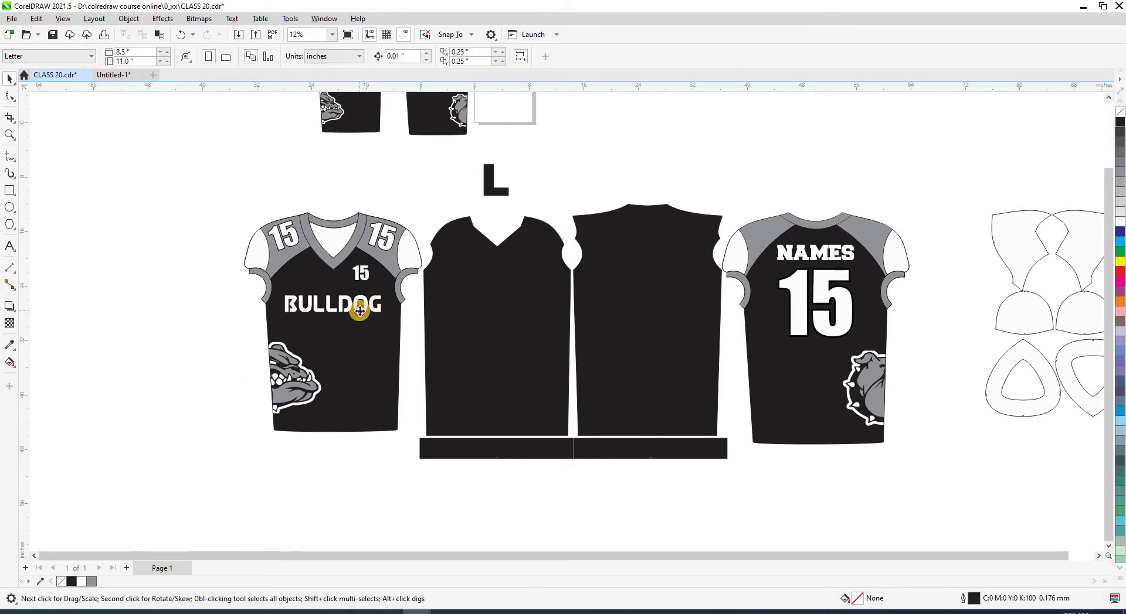
ctrl+click(361, 314)
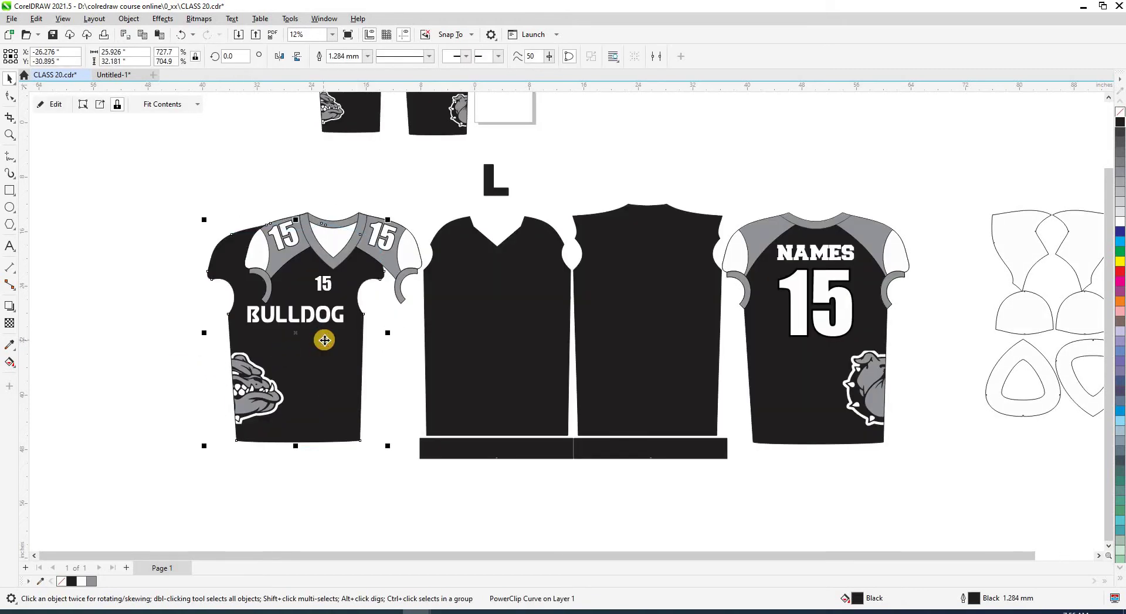
click(319, 354)
click(320, 353)
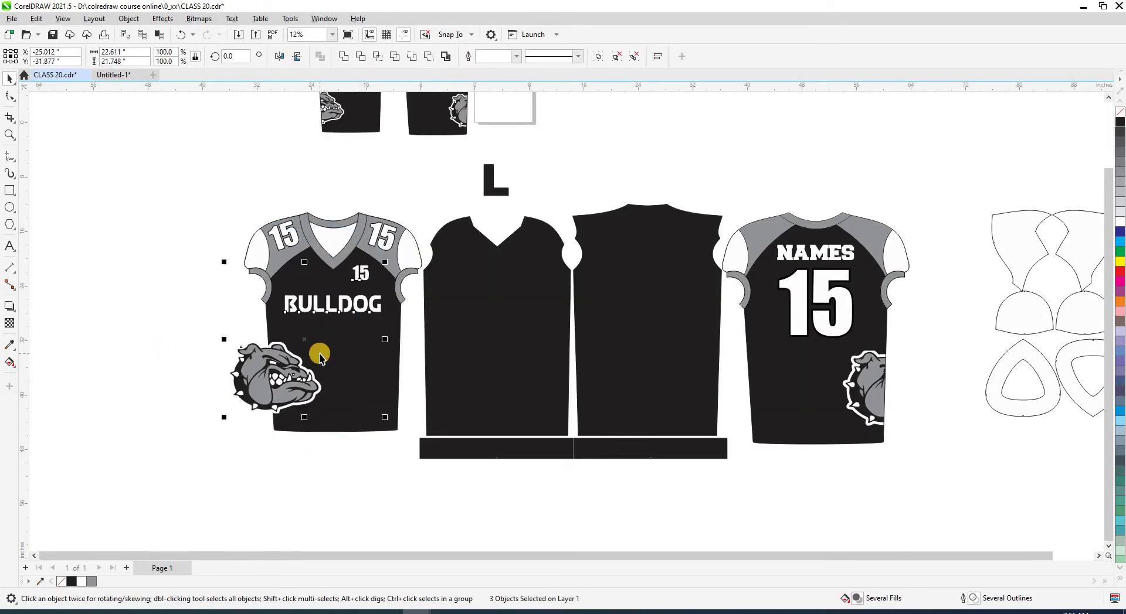
click(191, 359)
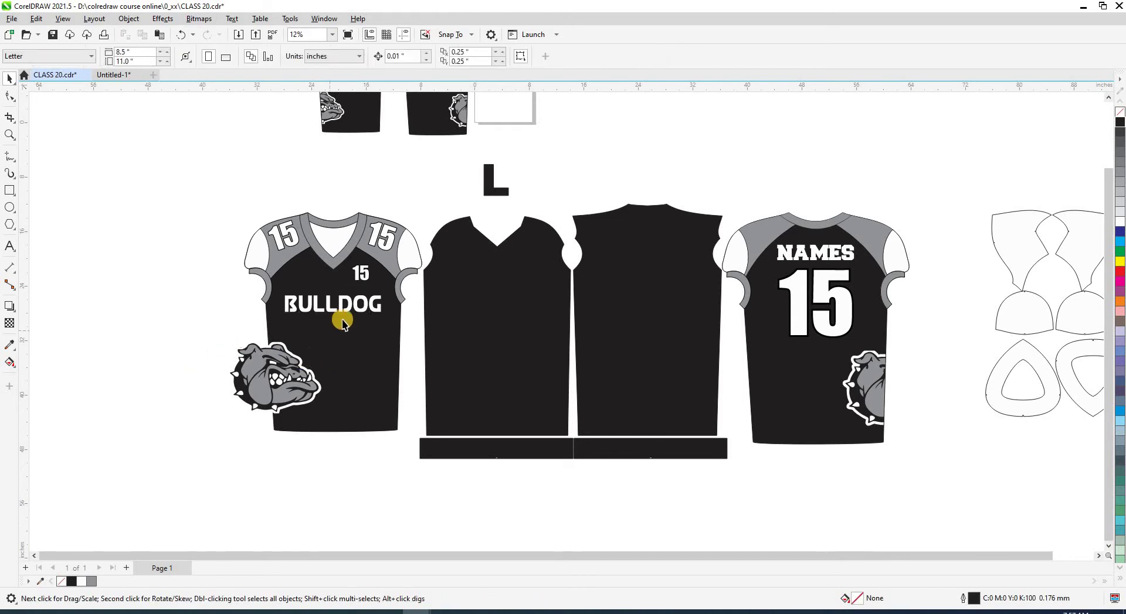
- Undo the front mockup's PowerClip extraction and ungrouping, and center the whole mockup on the front pattern piece
click(347, 316)
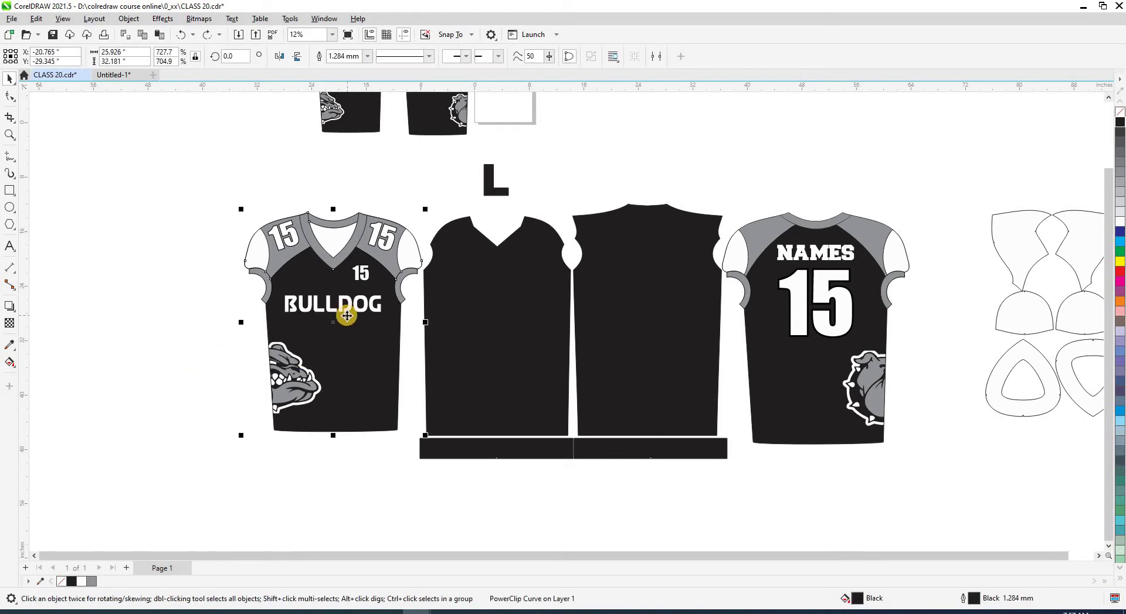
key(ctrl+z)
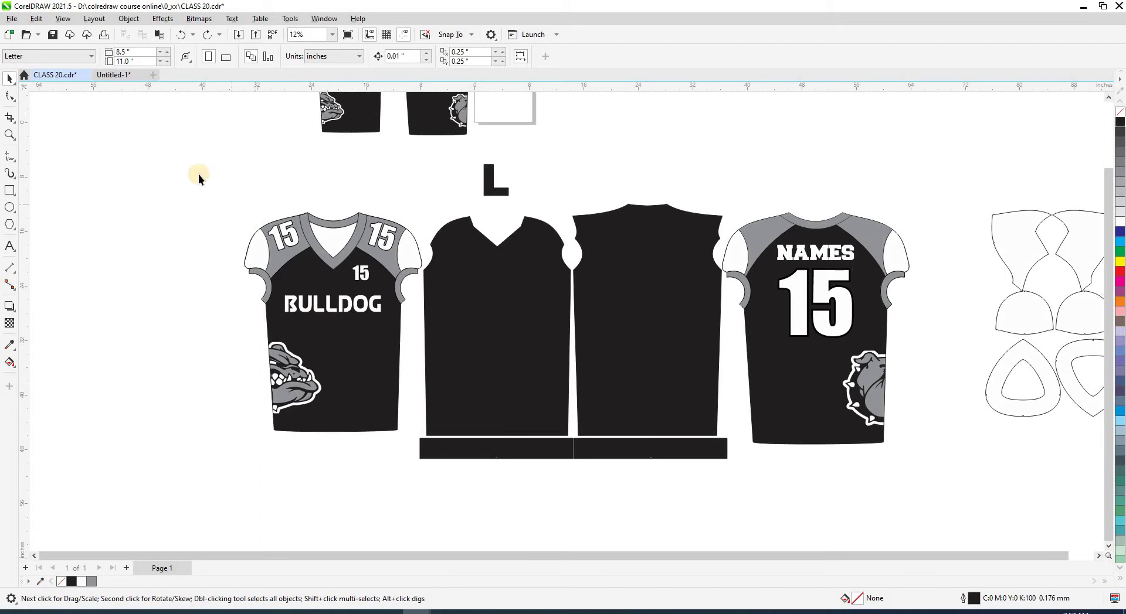
drag(199, 176, 428, 439)
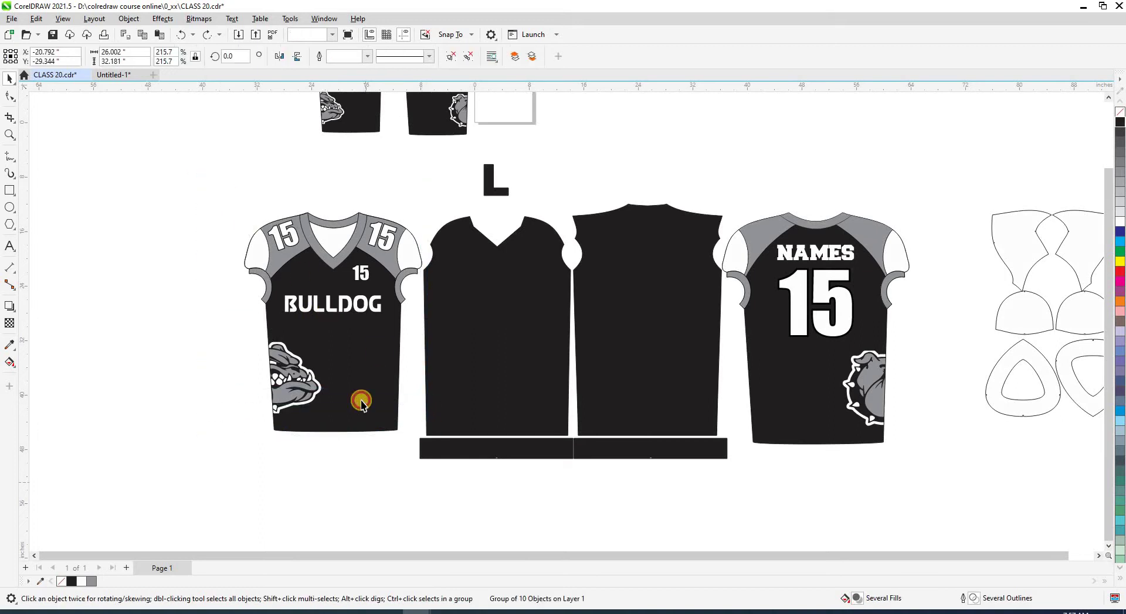
shift+click(467, 380)
key(c)
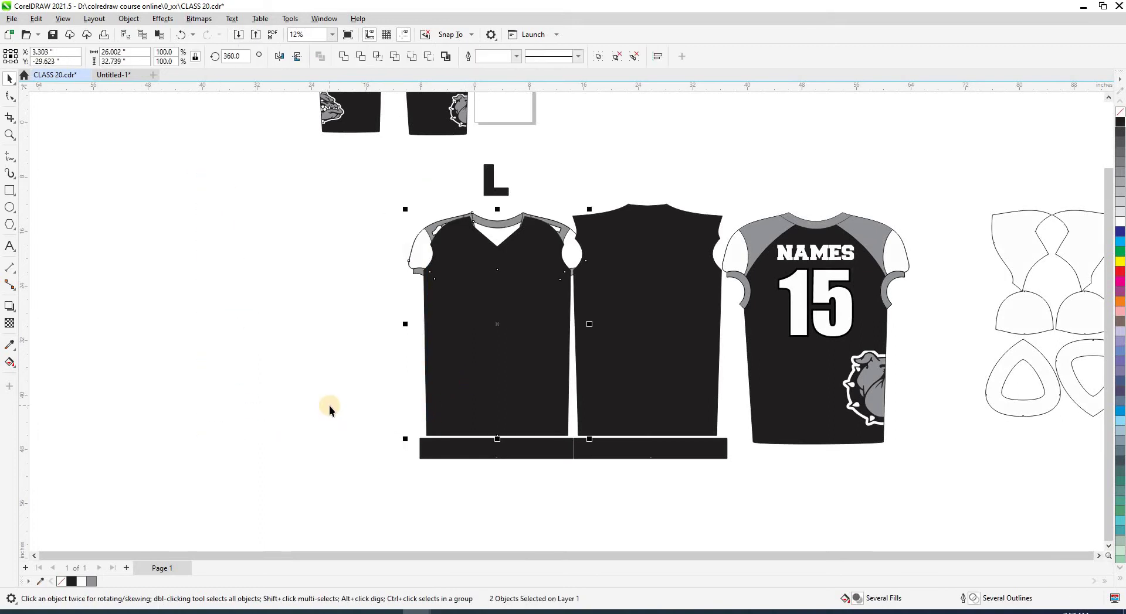
- Set the nudge distance to 30 inches and shift the front jersey mockup left by that amount
click(422, 254)
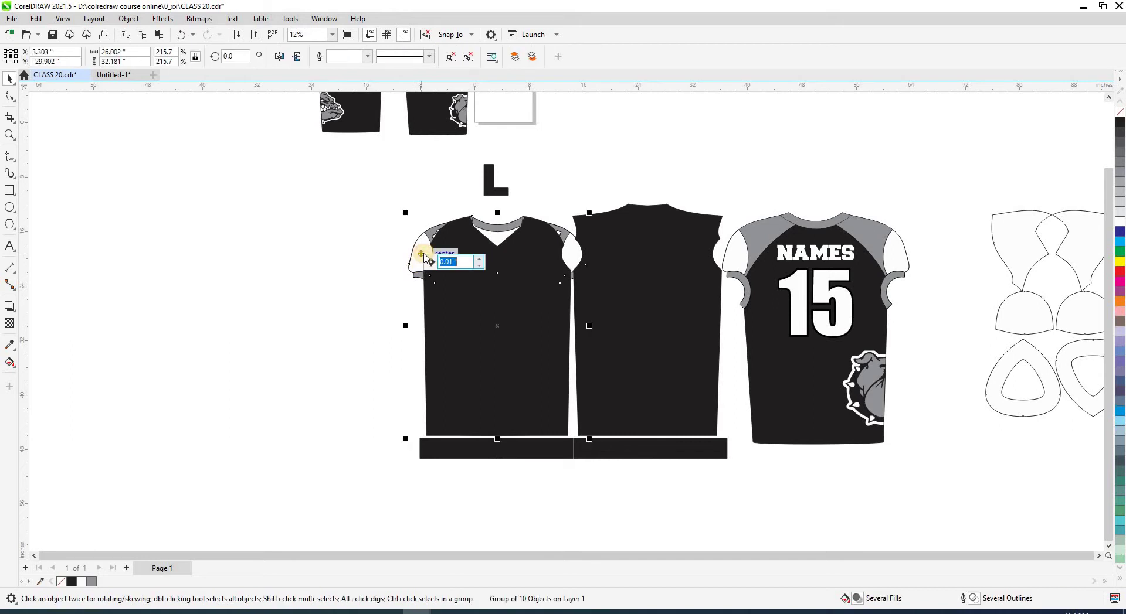
text(30)
key(Return)
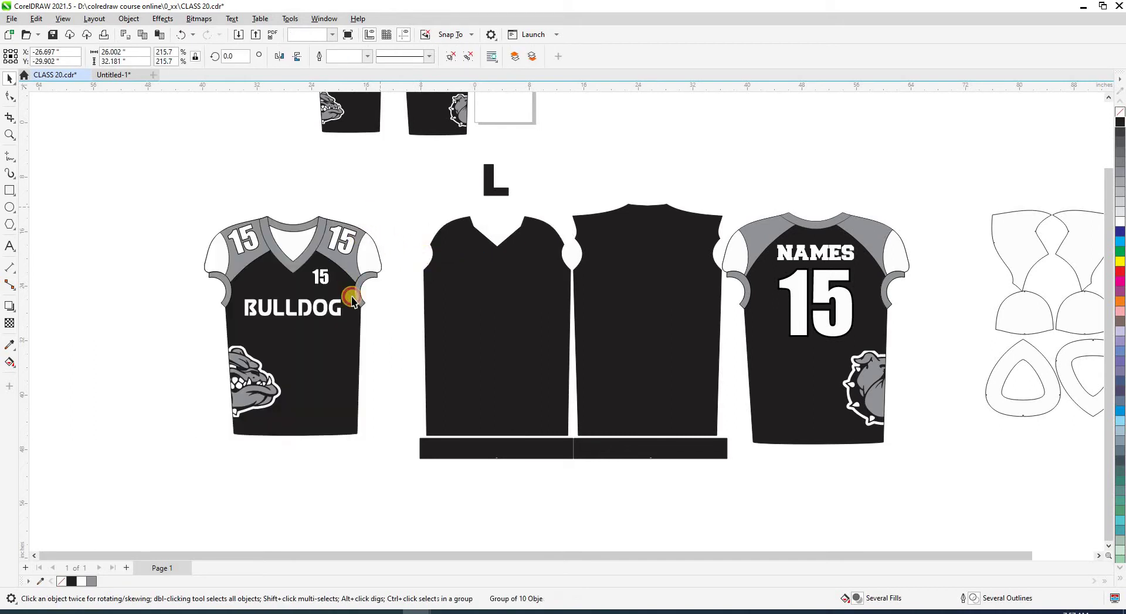
- Ungroup the shifted front mockup and extract the number, BULLDOG text and bulldog logo from its body's PowerClip
key(ctrl+u)
click(356, 408)
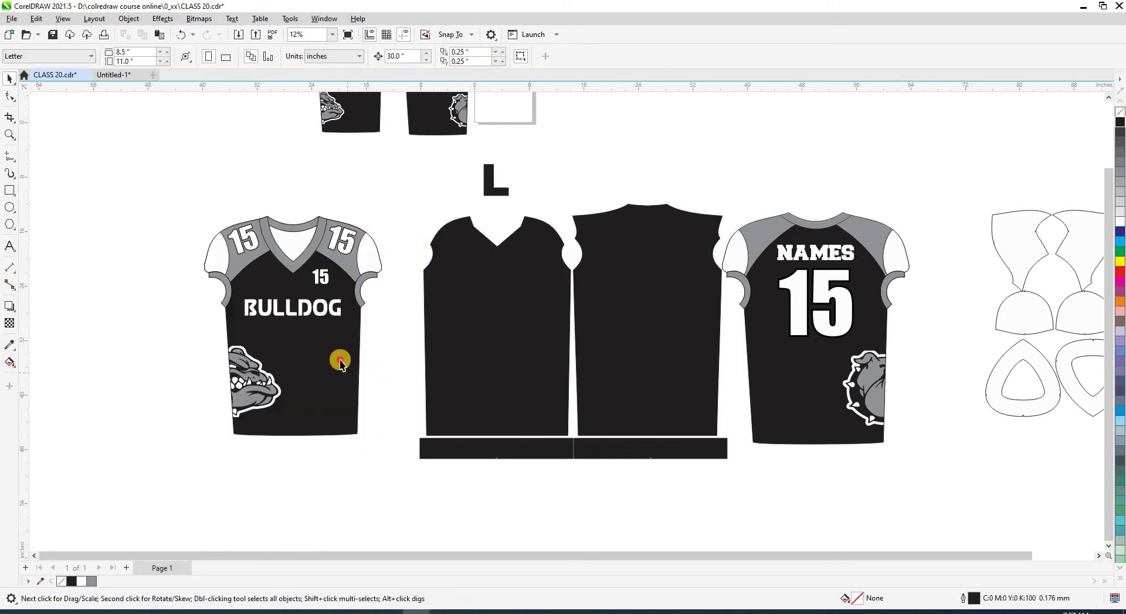
key(ctrl+u)
click(339, 472)
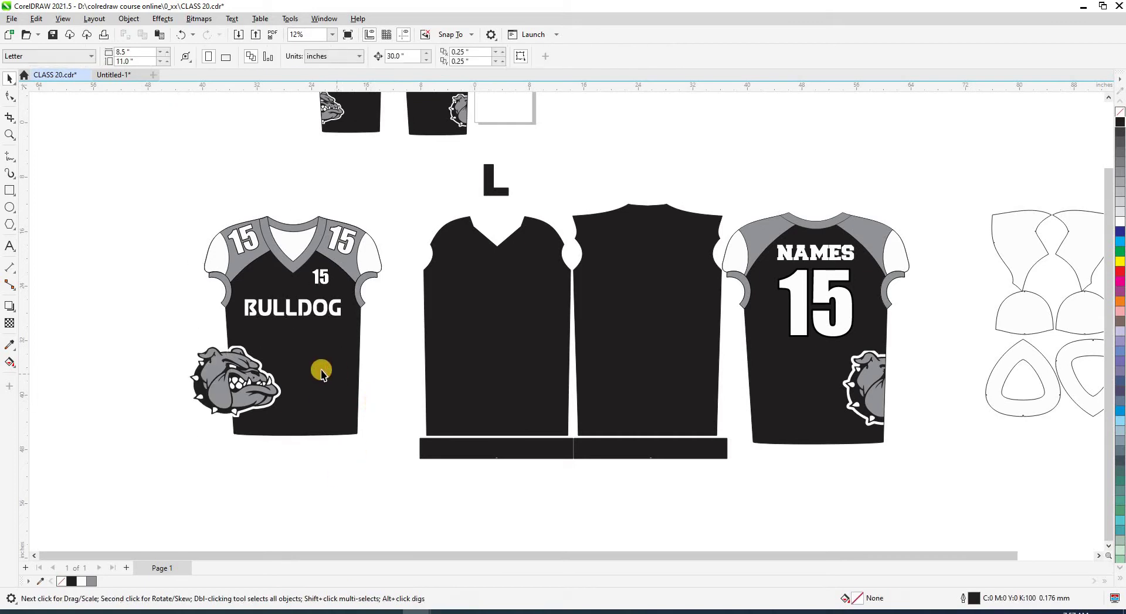
- Shift the BULLDOG text and the chest number 15 right by 30 inches onto the front pattern piece, bringing both to the front
click(268, 312)
key(Right)
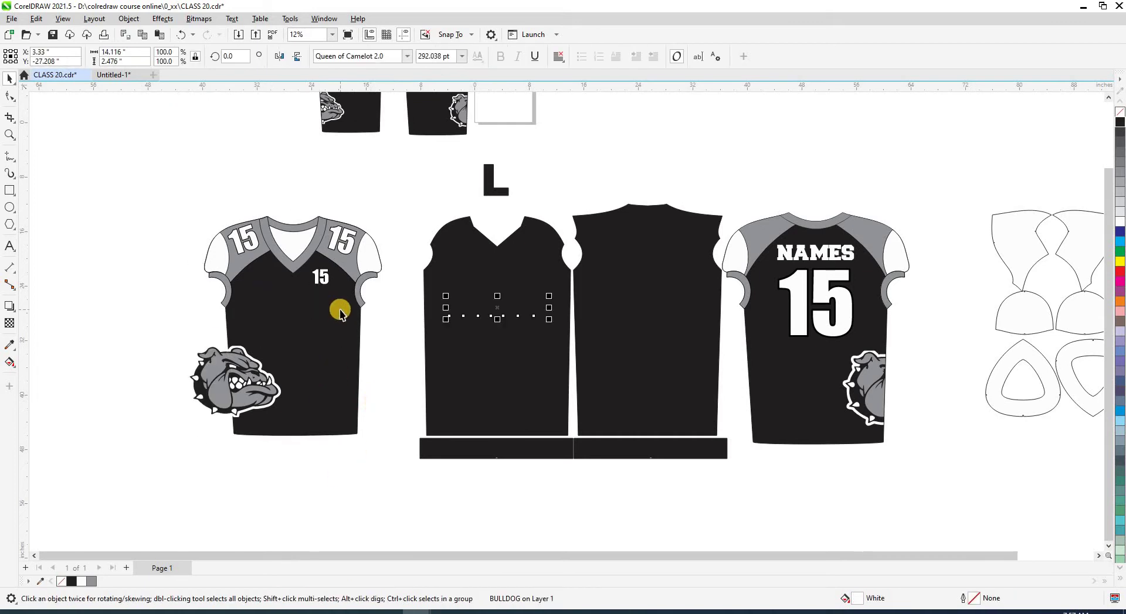
key(shift+Page_Up)
click(326, 280)
key(Right)
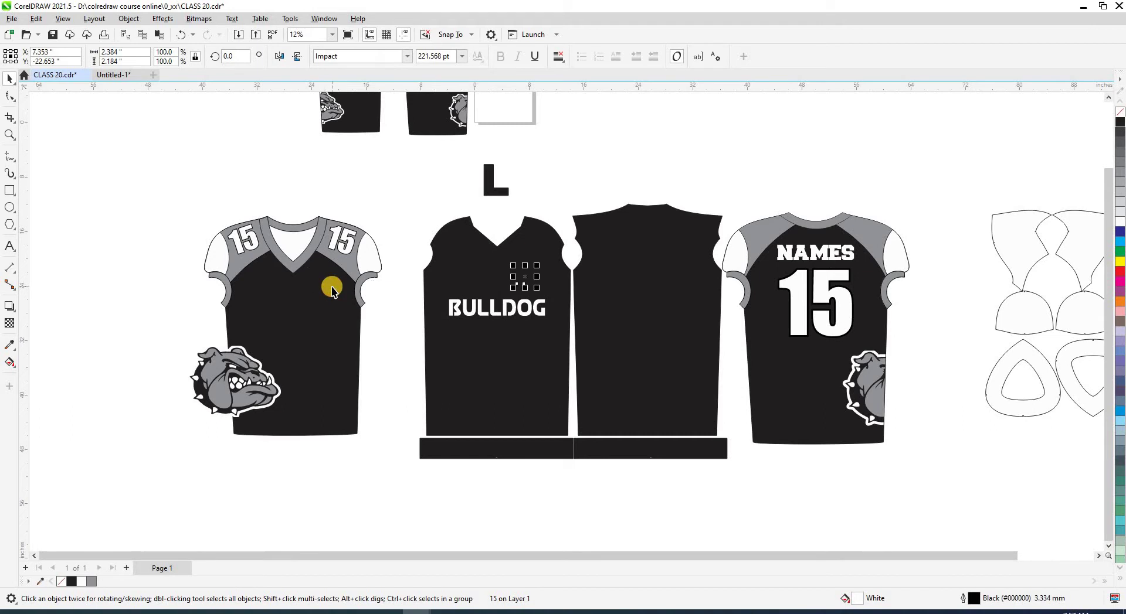
key(shift+Page_Up)
click(384, 331)
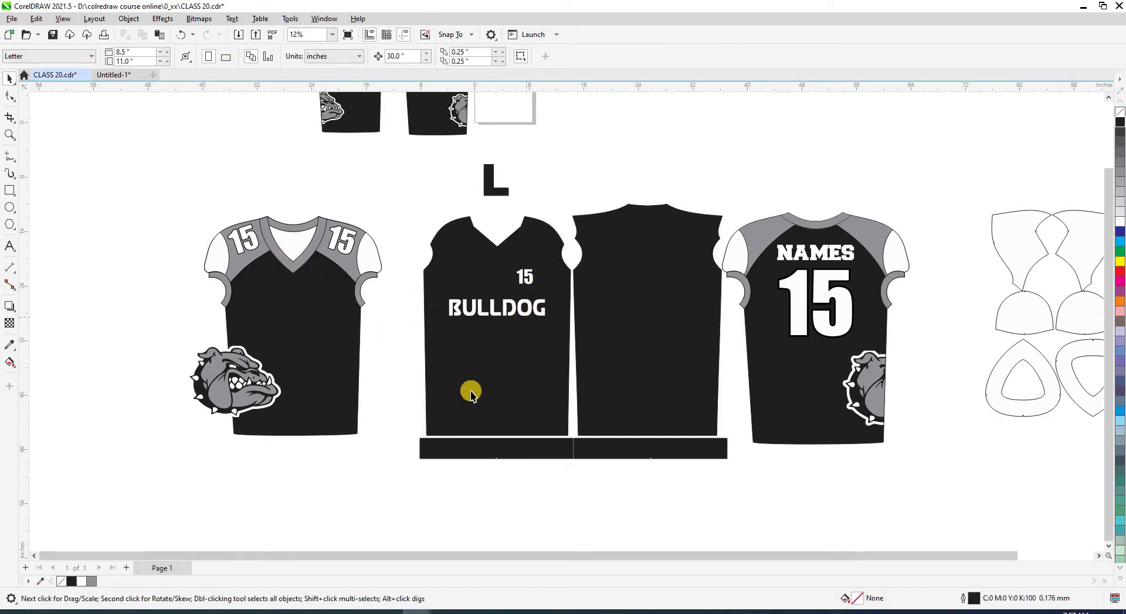
- Scale the two small reference mockups above the pattern to 159.5% and position them left of the page
drag(334, 342, 336, 349)
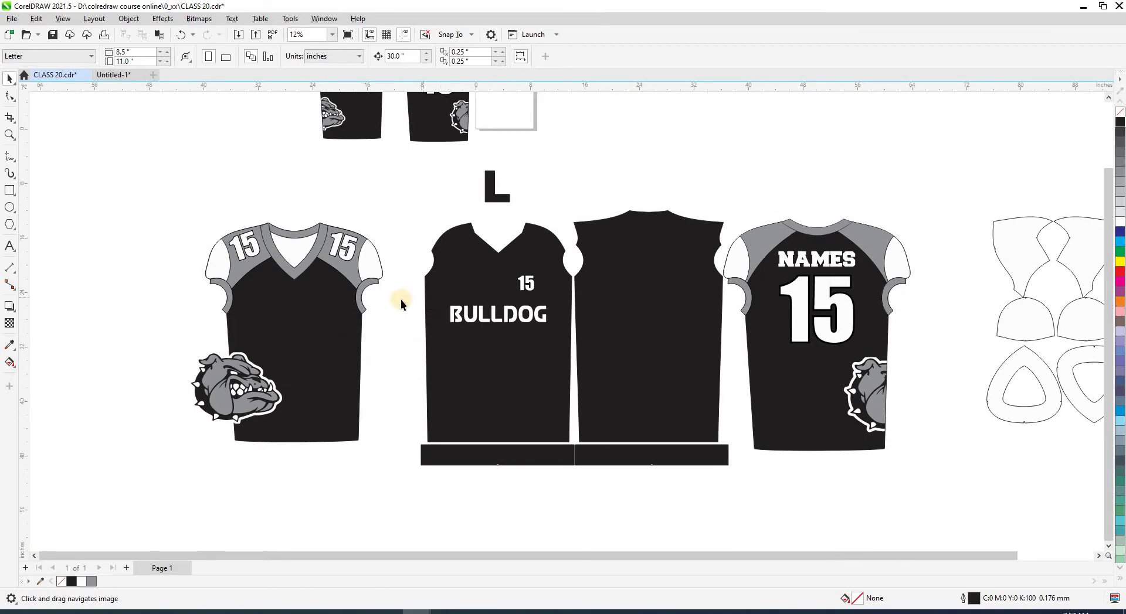
drag(402, 302, 369, 222)
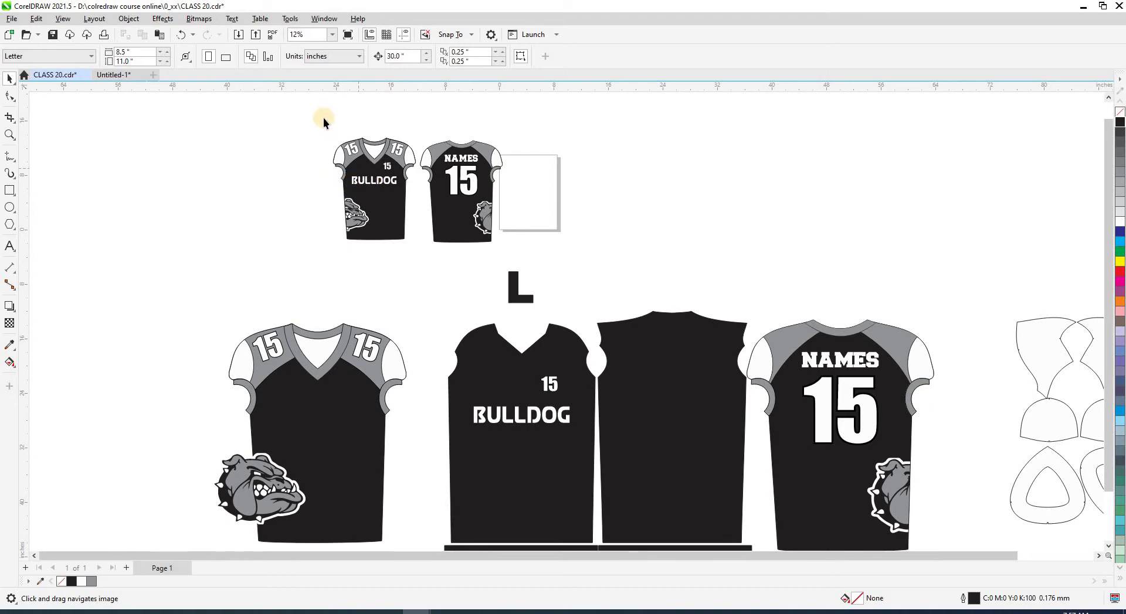
drag(322, 118, 518, 257)
drag(207, 291, 213, 284)
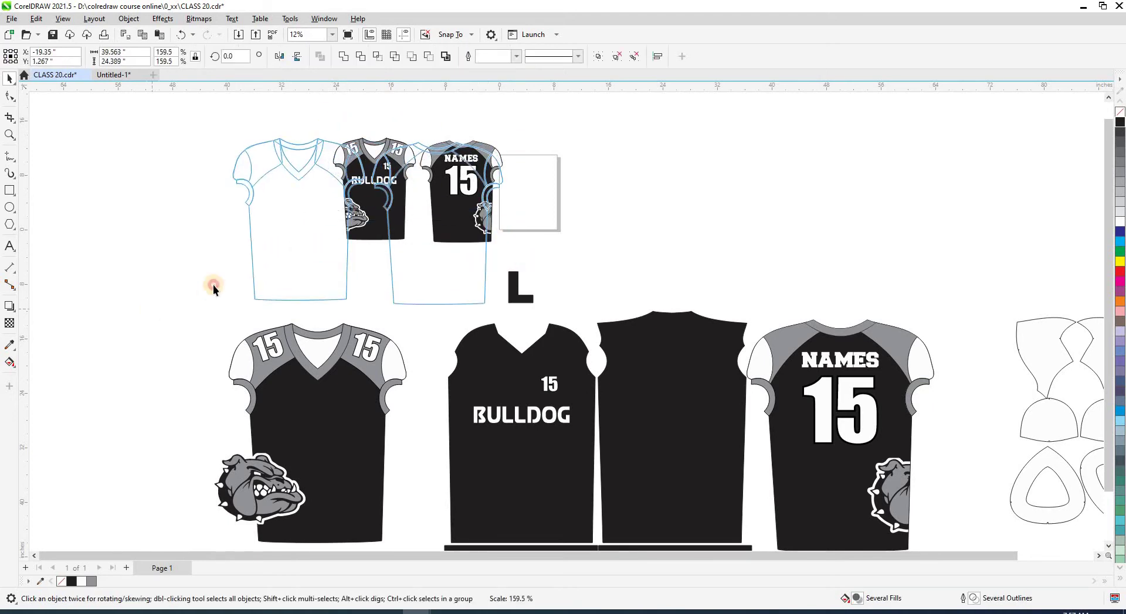
drag(327, 244, 304, 230)
scroll(521, 214, left, 1)
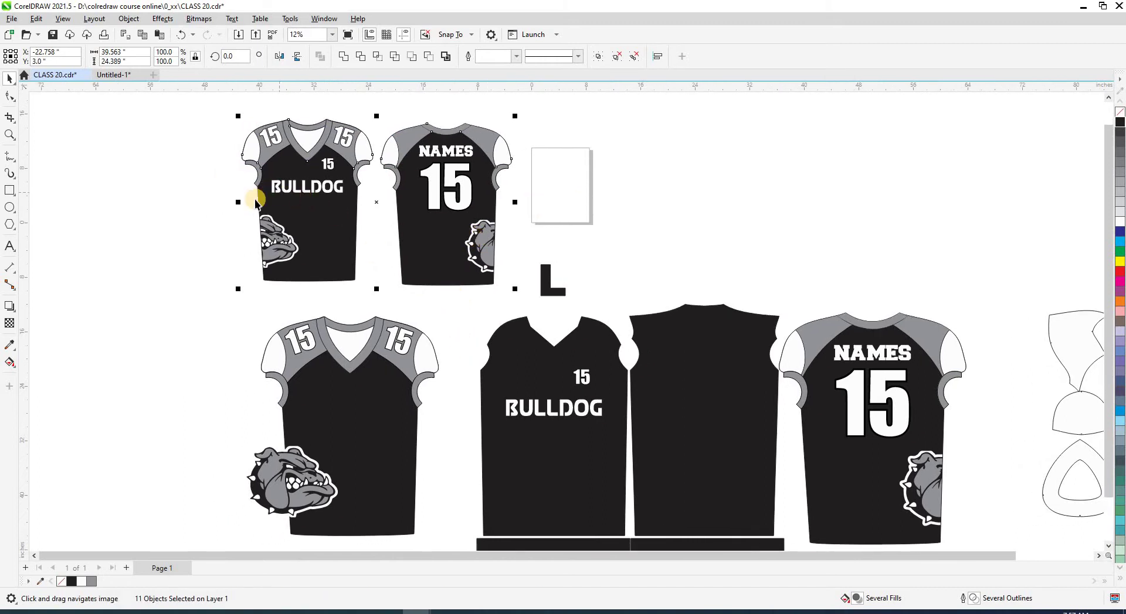
click(200, 210)
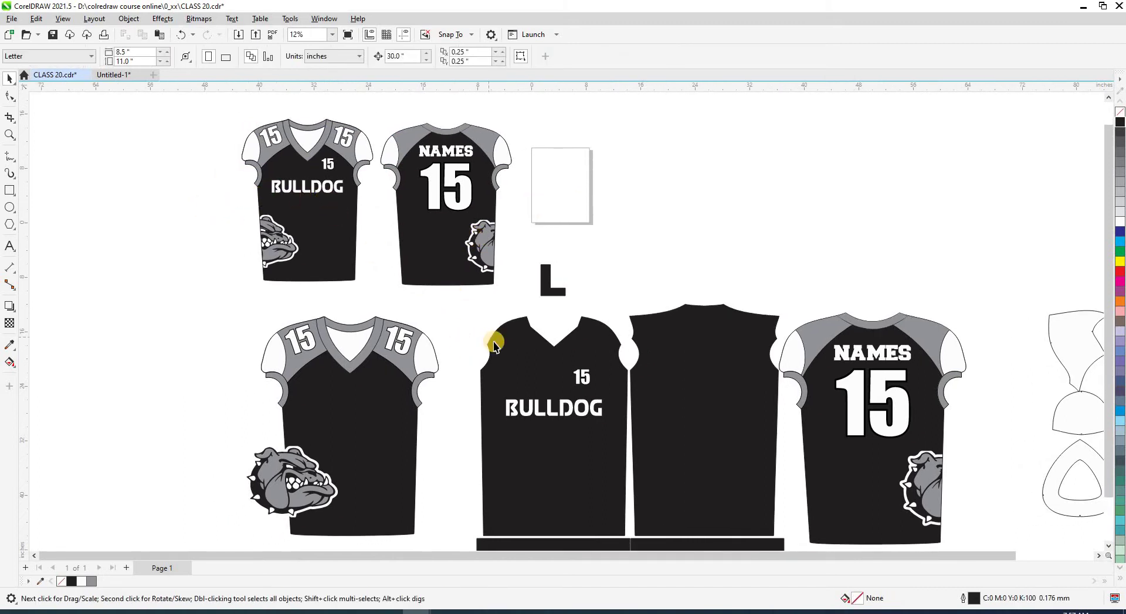
scroll(299, 228, left, 1)
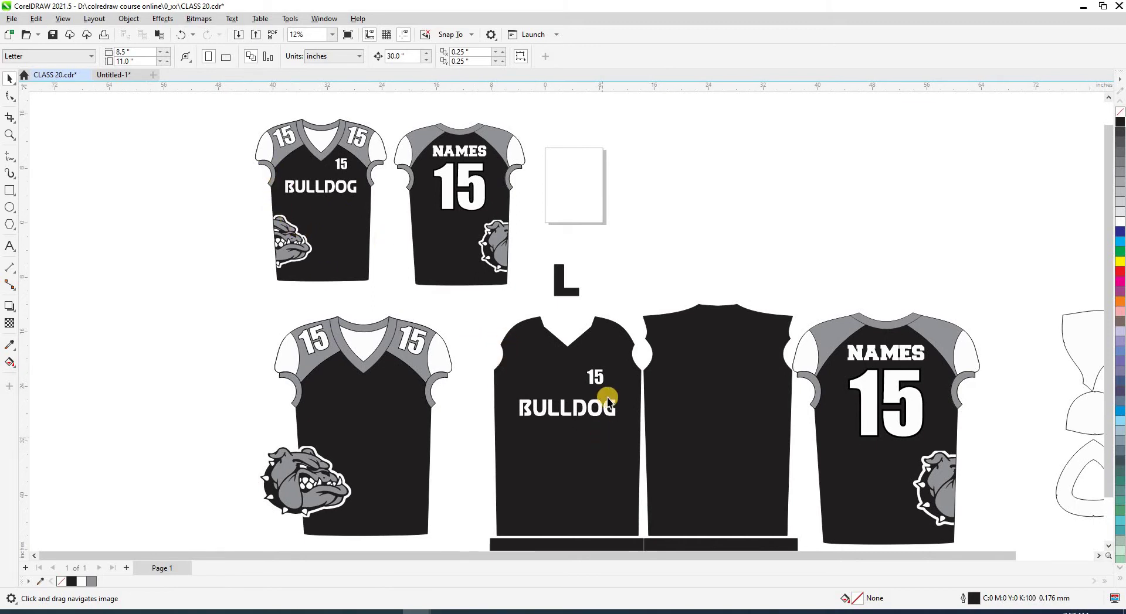
- Move the BULLDOG text and chest number together about 4 inches up toward the front pattern piece's neckline
click(598, 382)
shift+click(592, 414)
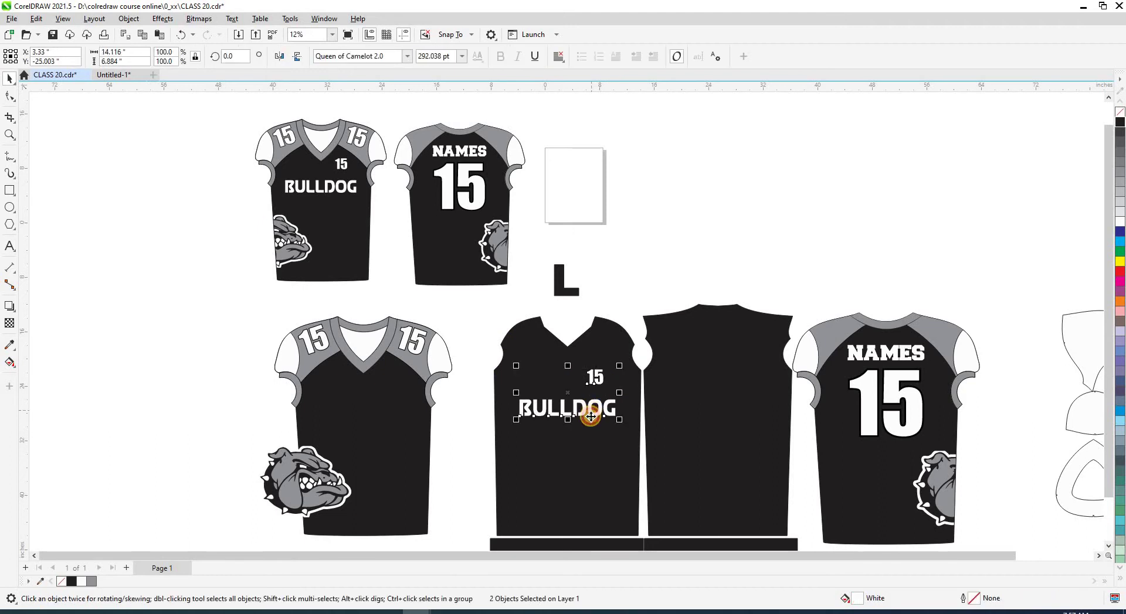
drag(587, 405, 592, 383)
click(473, 354)
- Move the chest number 15 slightly right and set its height to 2.5 inches, keeping its proportions
scroll(586, 329, up, 1)
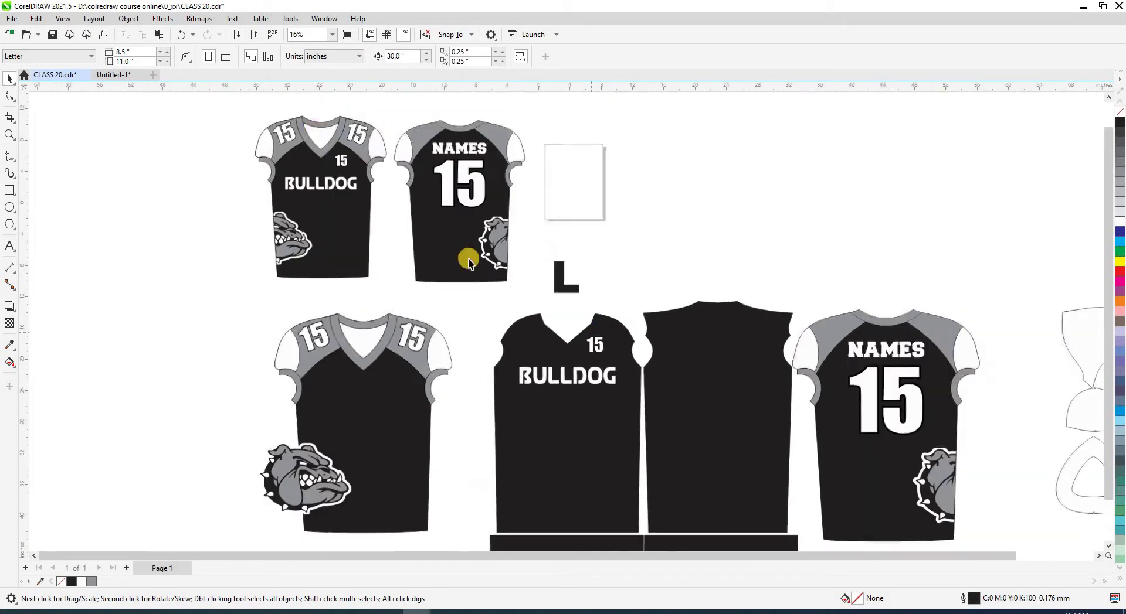
scroll(469, 261, down, 1)
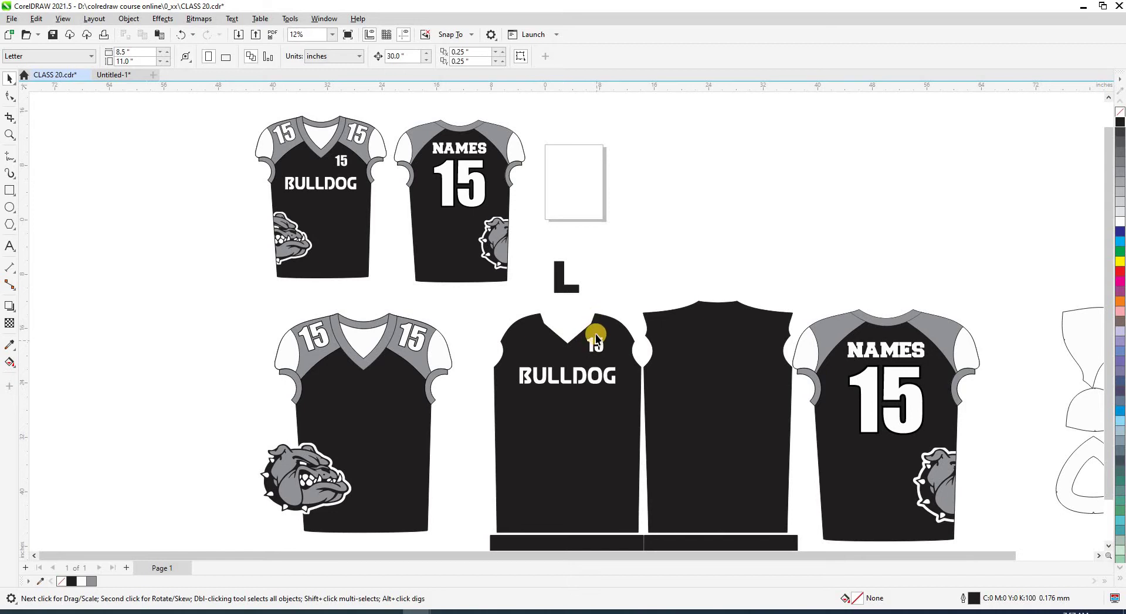
scroll(598, 343, up, 3)
scroll(600, 346, up, 1)
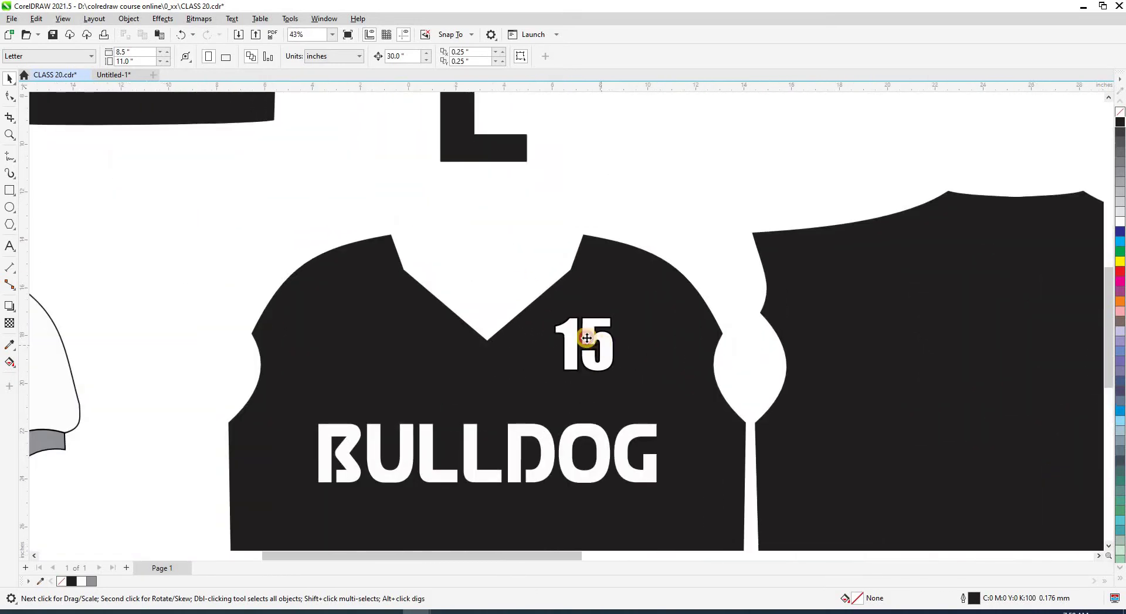
click(604, 344)
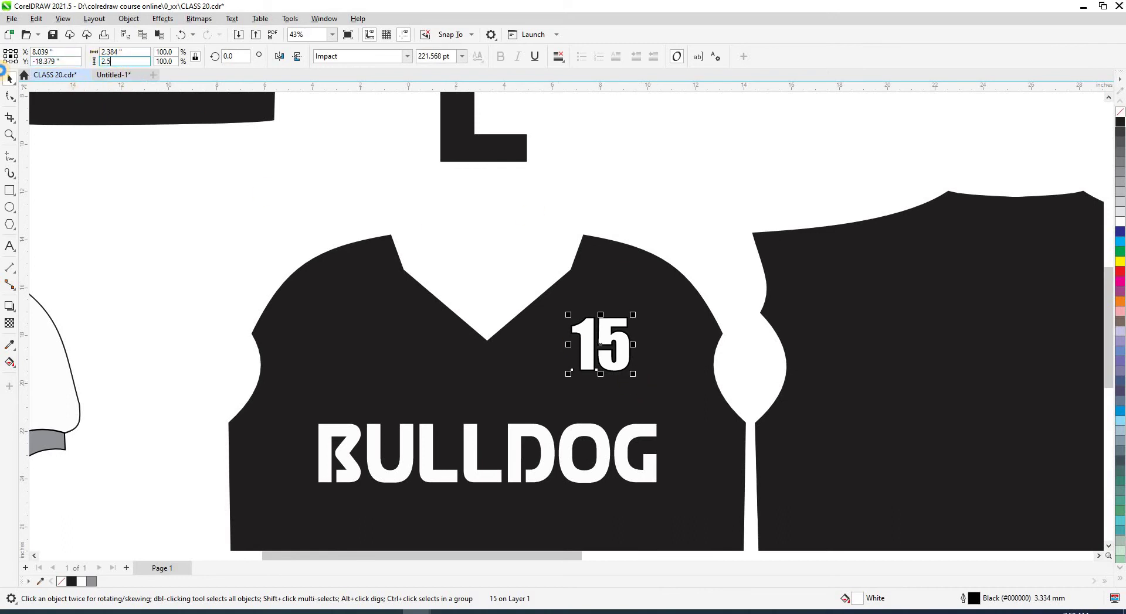
text(2.5)
key(Return)
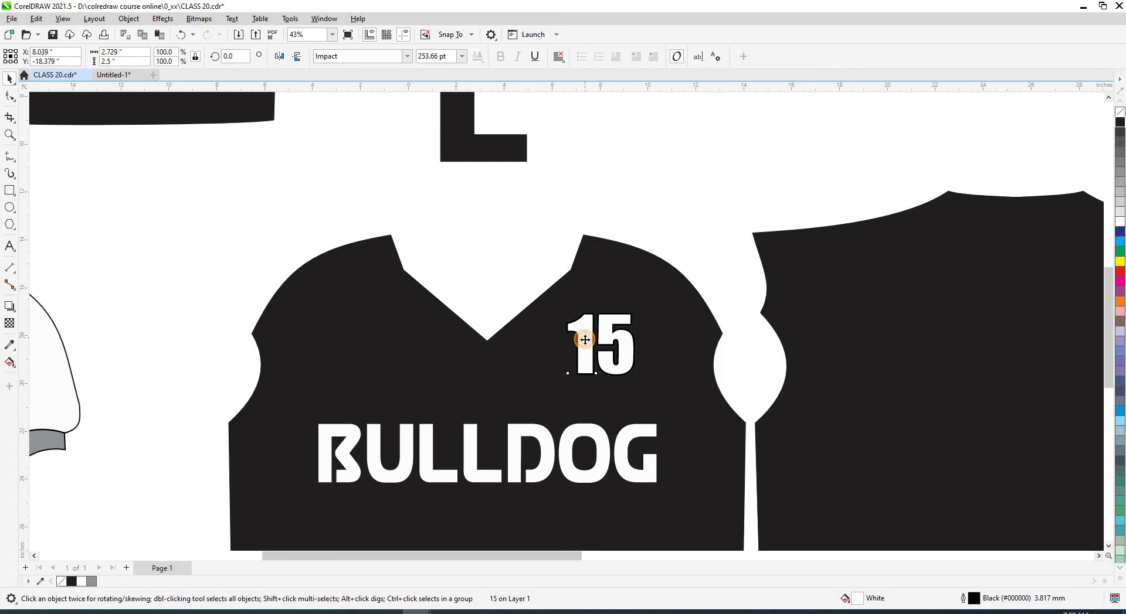
click(566, 294)
- Raise the BULLDOG text slightly and center it horizontally on the front pattern piece
scroll(427, 390, down, 2)
scroll(429, 389, up, 1)
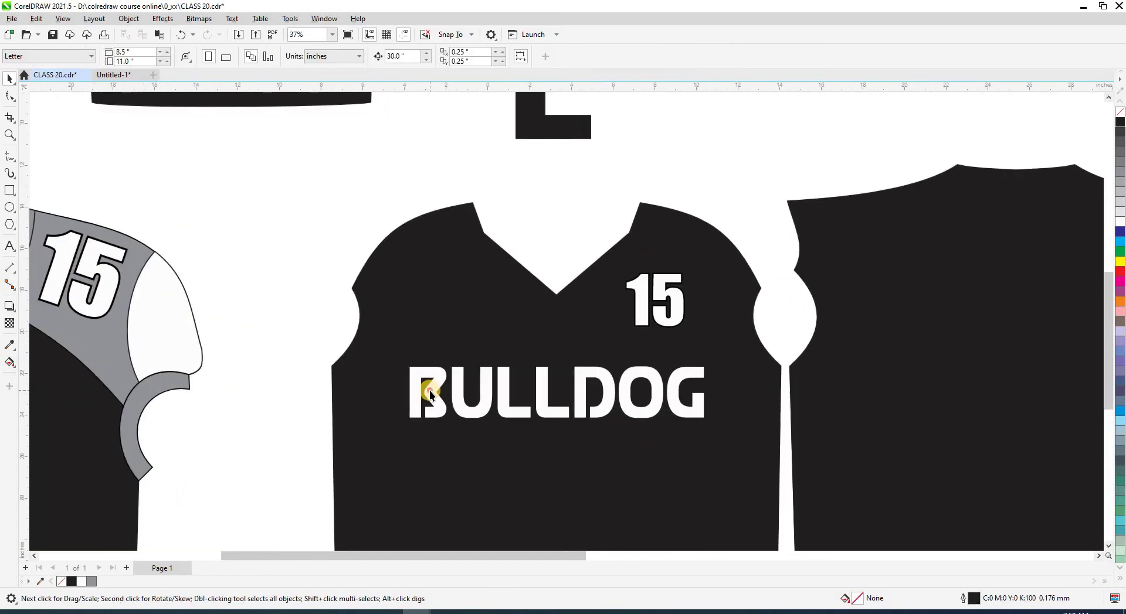
click(429, 389)
drag(429, 389, 431, 383)
shift+click(340, 326)
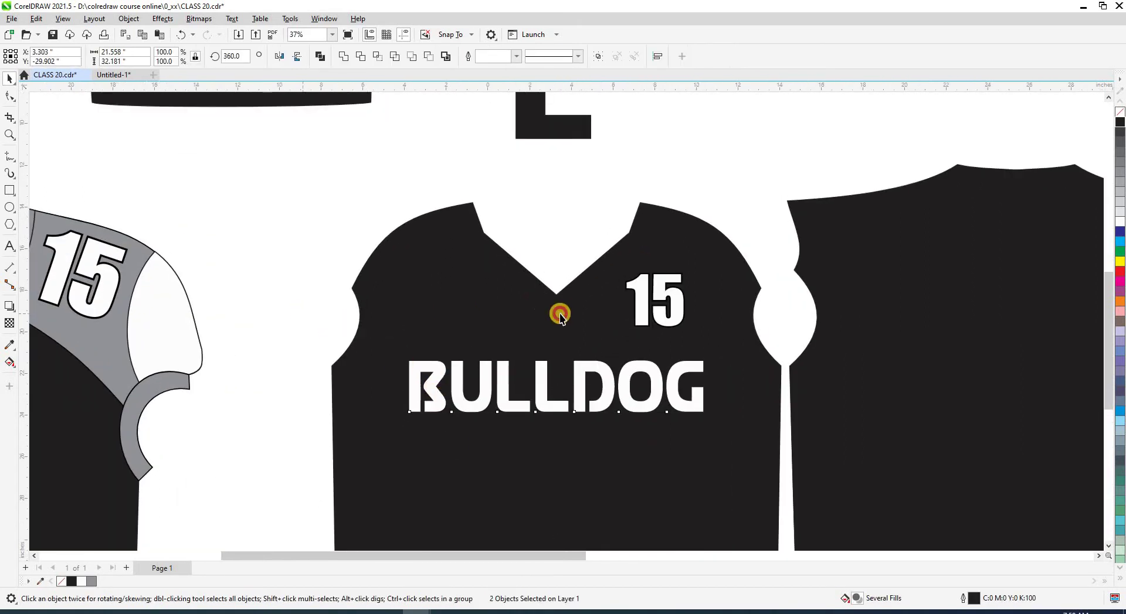
key(Escape)
- Enlarge the BULLDOG text slightly and recenter it horizontally on the front pattern piece
scroll(572, 359, down, 5)
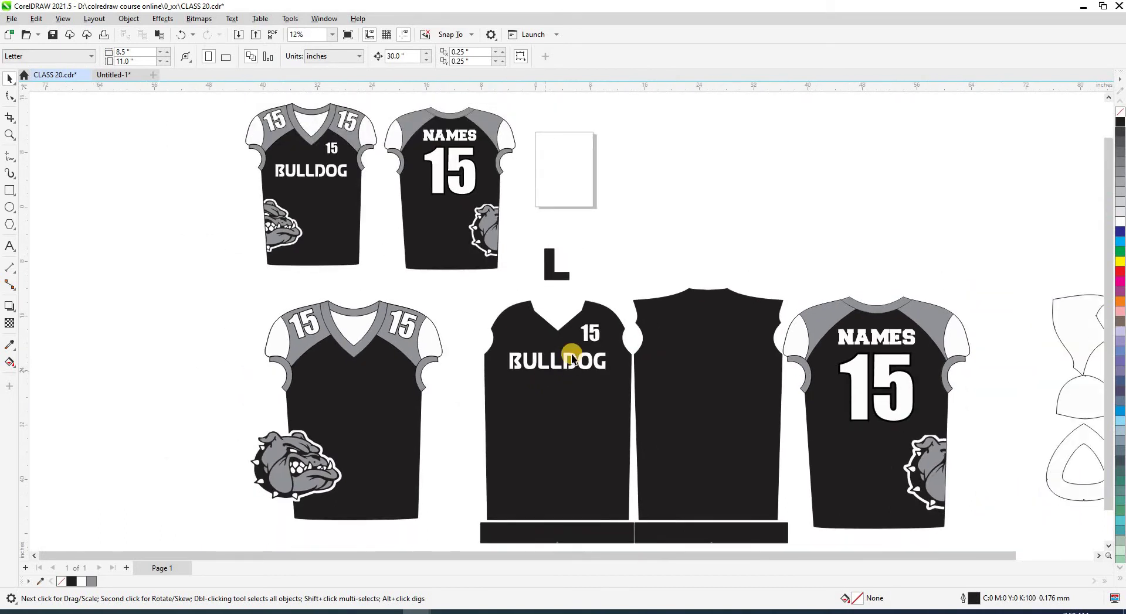
scroll(618, 380, up, 2)
click(619, 379)
scroll(620, 379, up, 1)
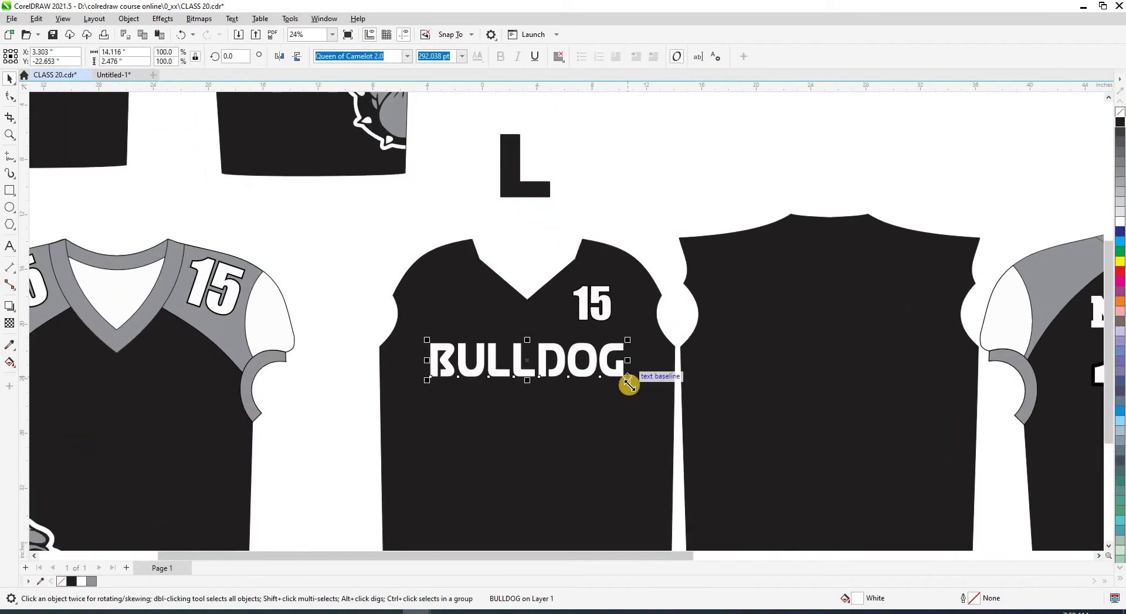
key(Escape)
click(603, 374)
shift+click(639, 360)
key(Escape)
scroll(629, 371, down, 2)
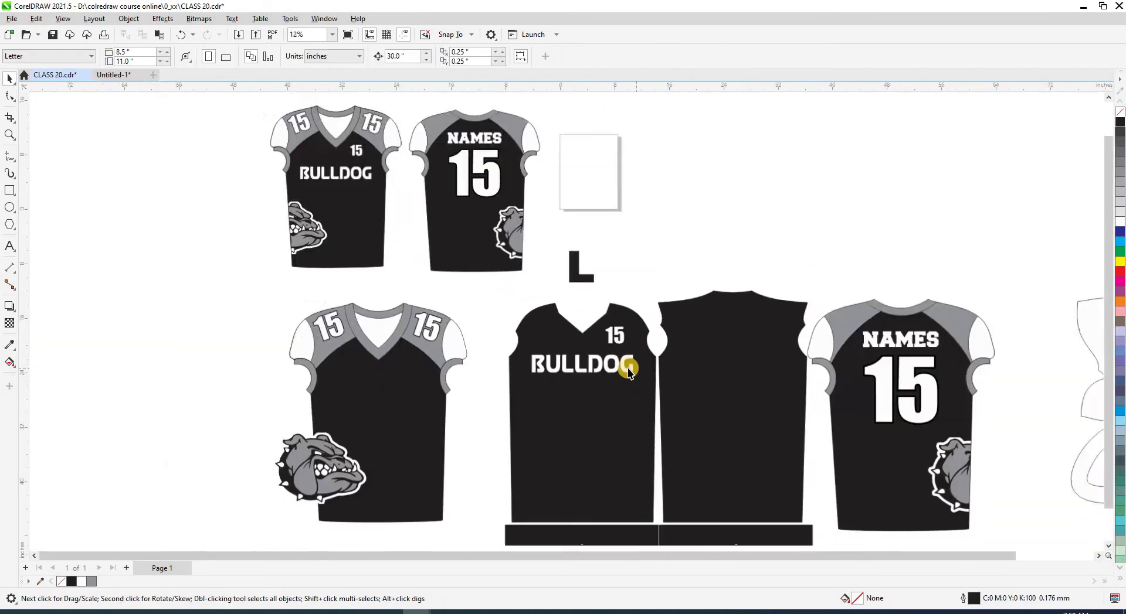
scroll(458, 288, down, 1)
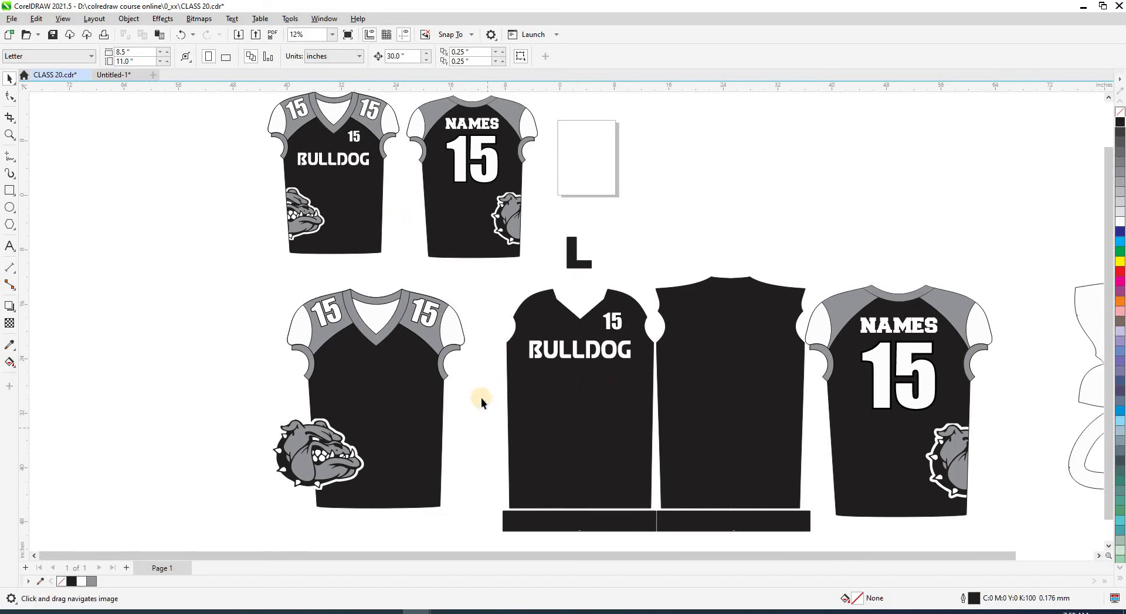
- Ungroup the enlarged back jersey mockup and extract NAMES, the number 15 and the bulldog logo from its body's PowerClip
scroll(844, 339, down, 2)
scroll(510, 213, right, 5)
scroll(510, 213, up, 2)
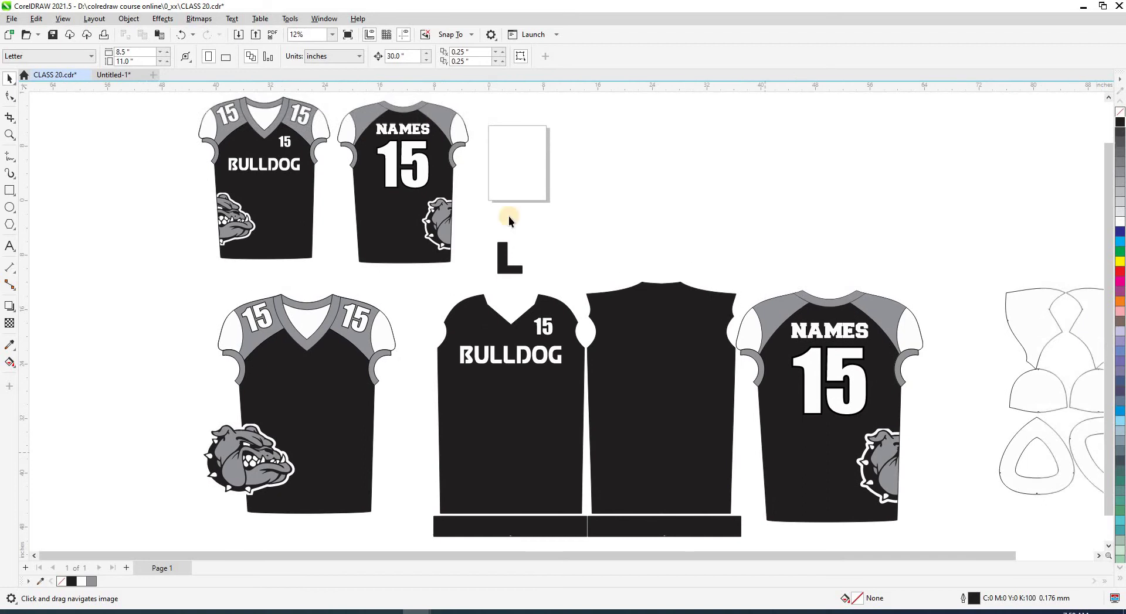
click(812, 336)
ctrl+click(803, 332)
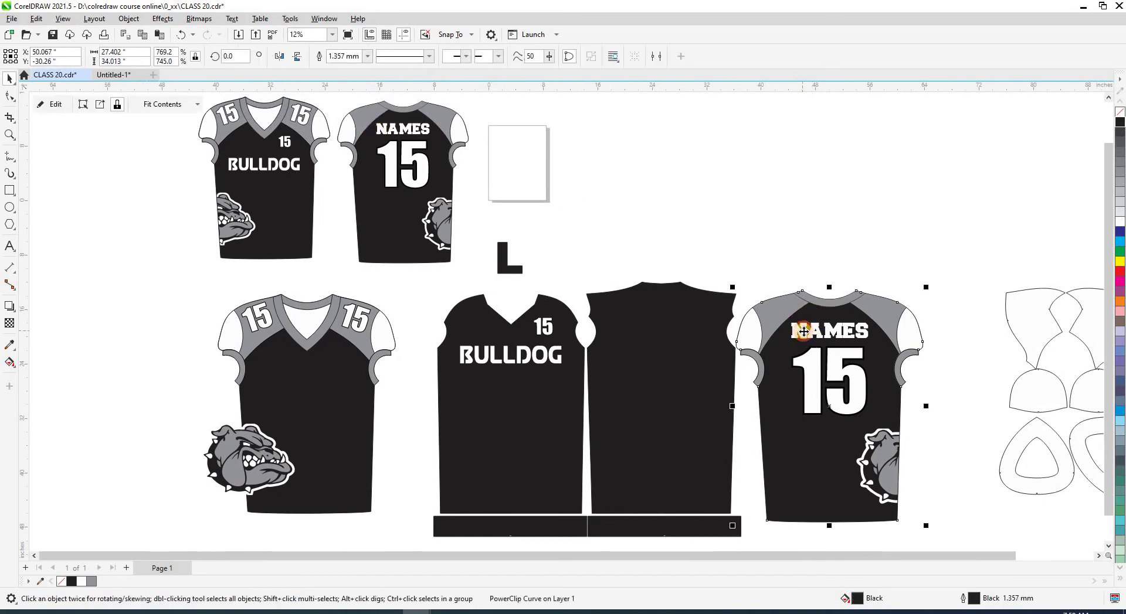
key(ctrl+z)
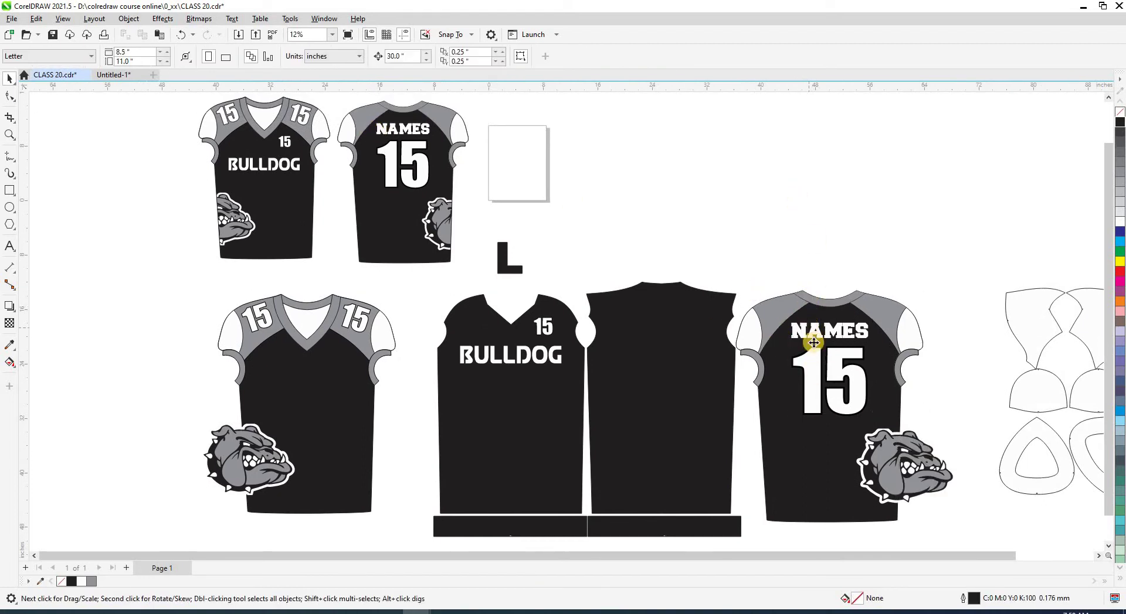
- Move the NAMES text and large number 15 in front of the back pattern piece, centered horizontally on it
ctrl+click(814, 380)
ctrl+shift+click(811, 329)
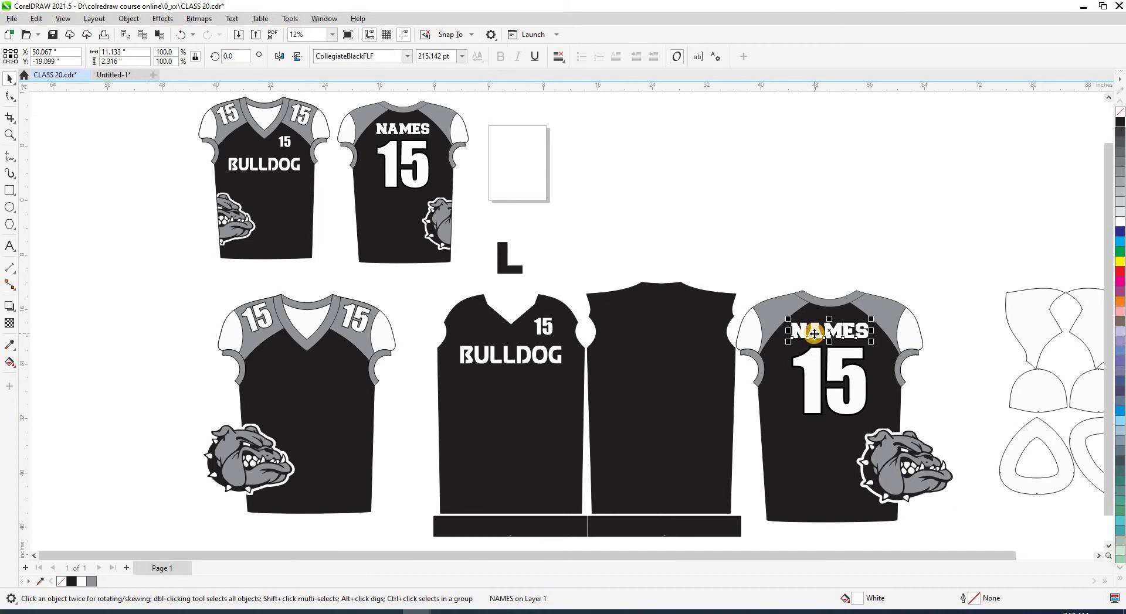
drag(692, 346, 692, 328)
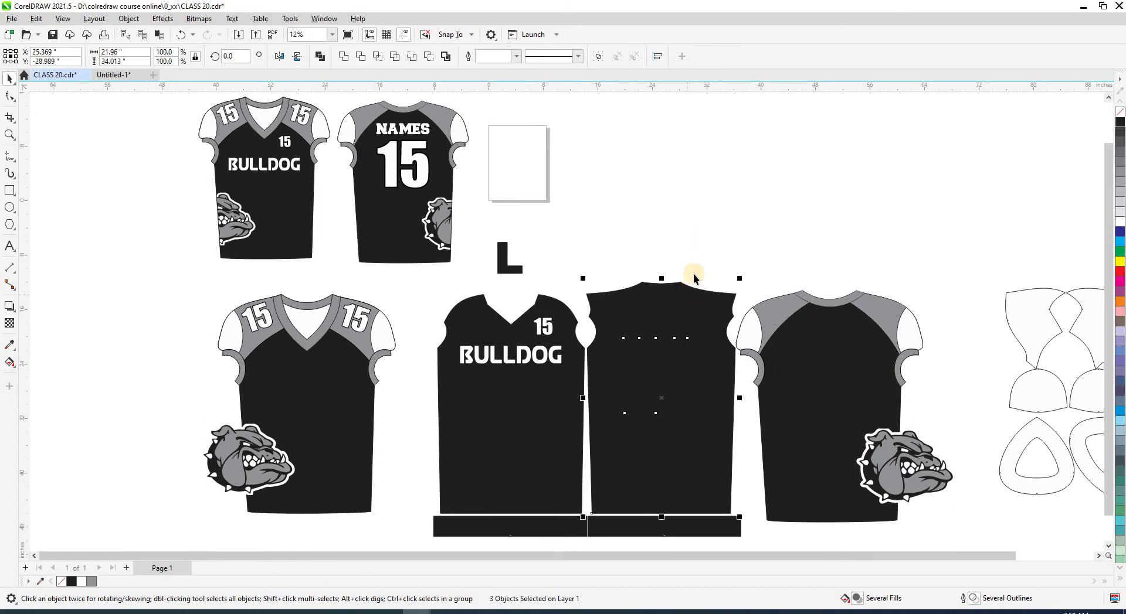
click(696, 297)
click(700, 259)
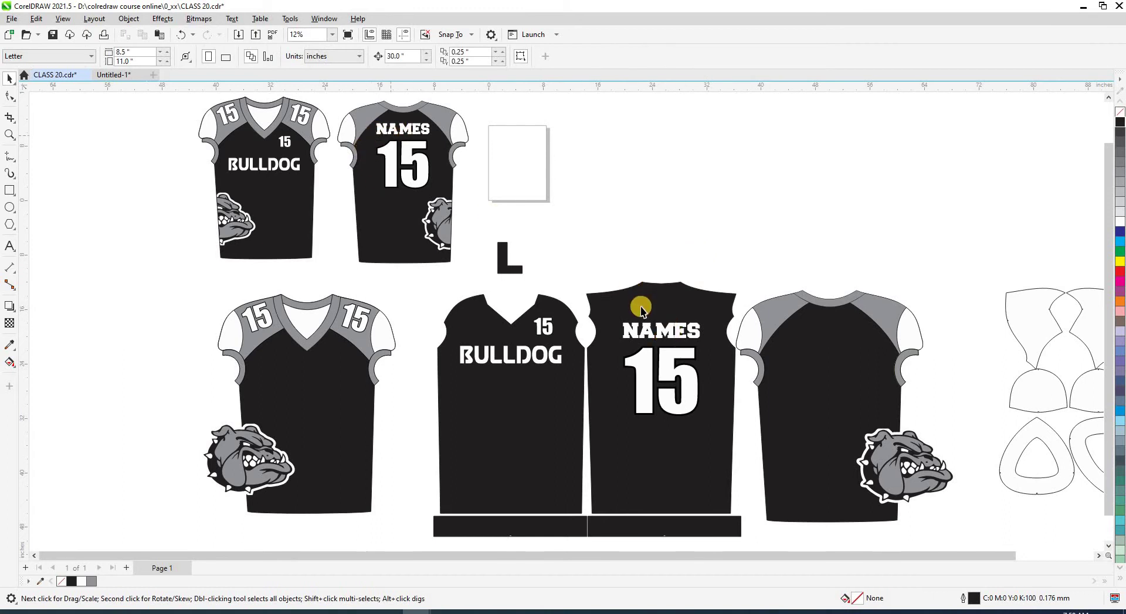
- Move NAMES and the large 15 up toward the back piece's neckline, then enlarge the 15 slightly and center it horizontally
click(663, 337)
shift+click(668, 369)
drag(671, 378, 673, 357)
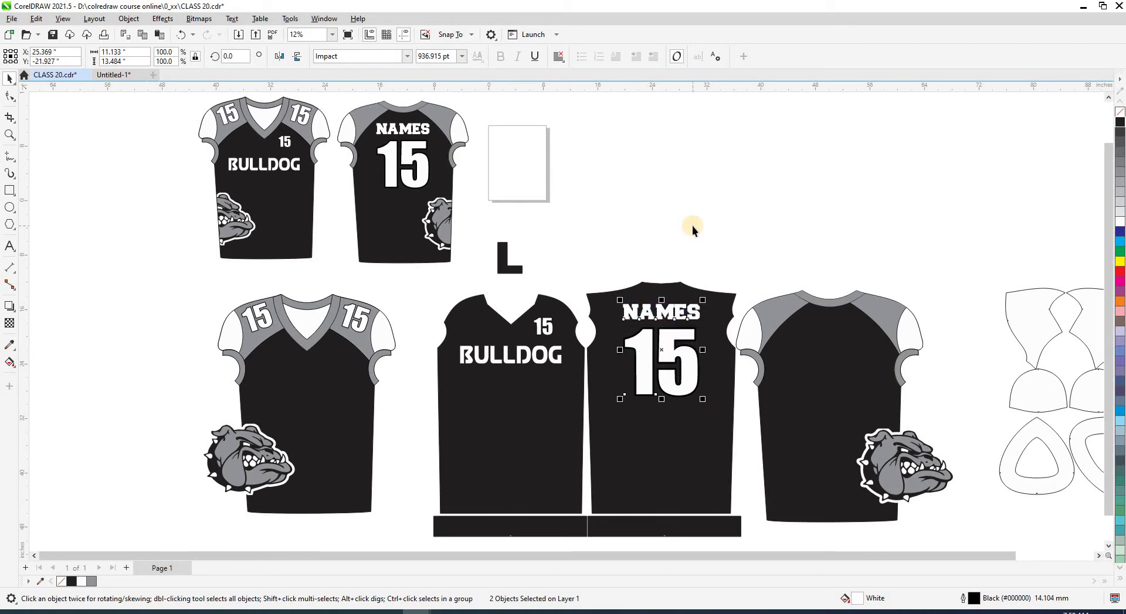
click(671, 319)
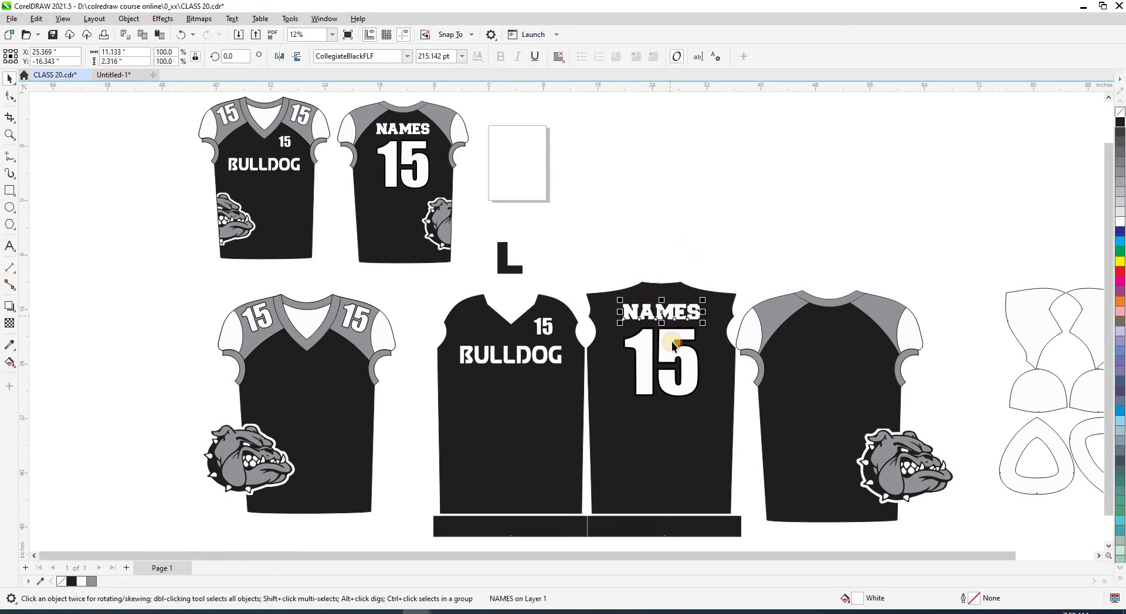
shift+click(704, 403)
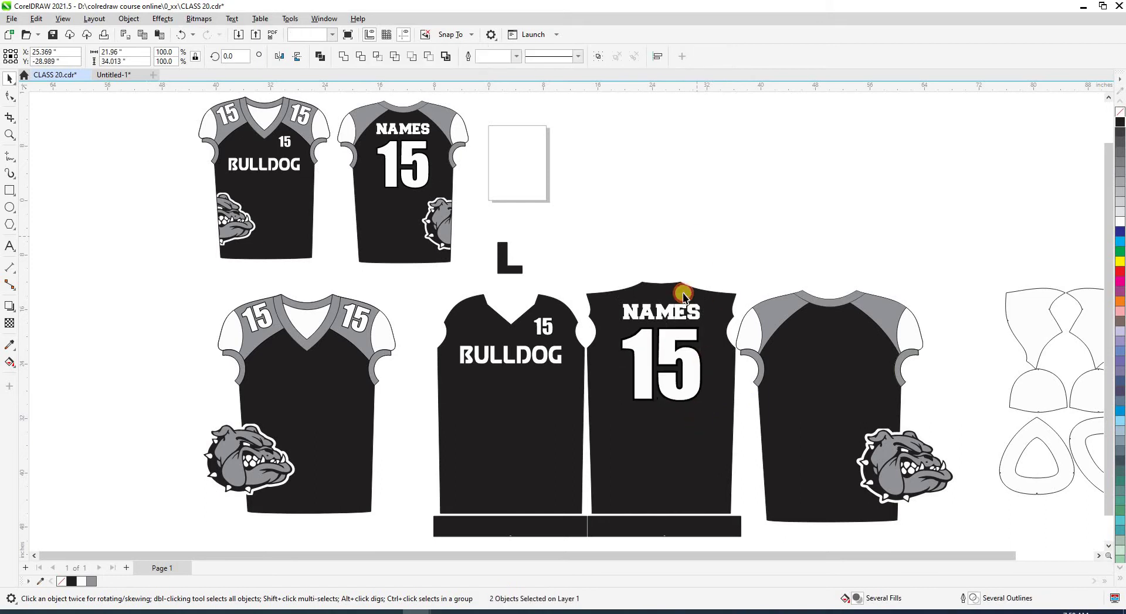
- Change the NAMES text on the back pattern piece to NAME and center it horizontally on the piece
click(676, 313)
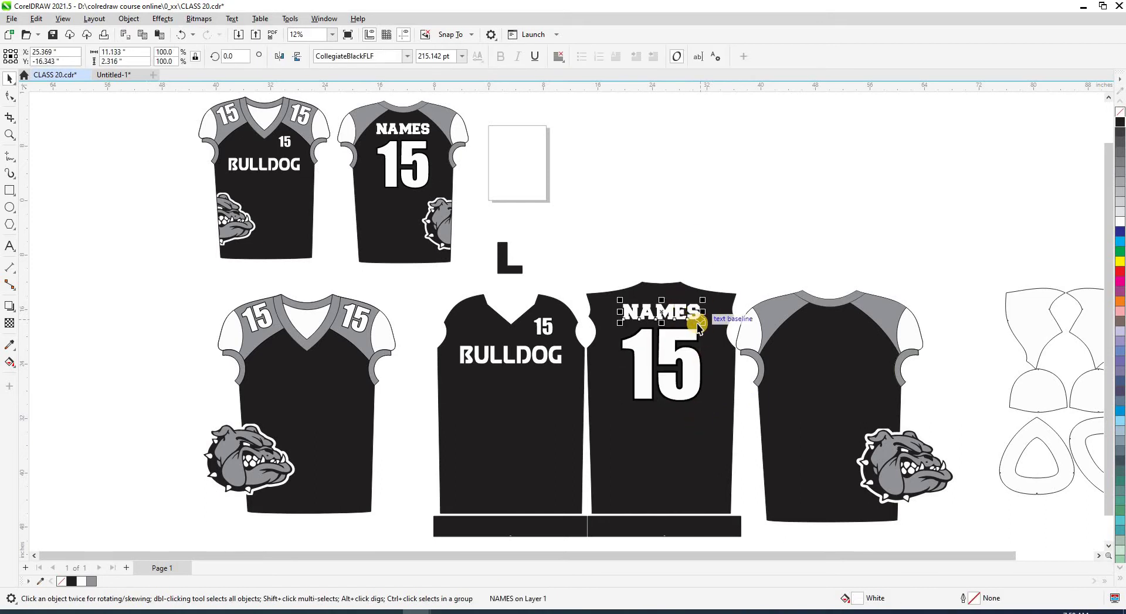
key(F8)
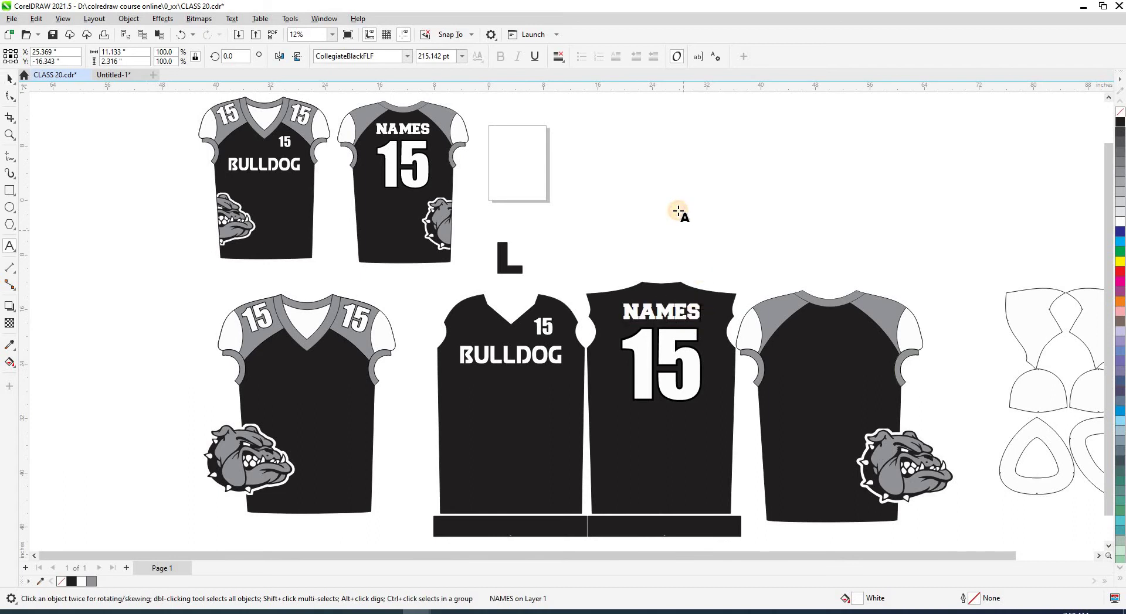
click(661, 420)
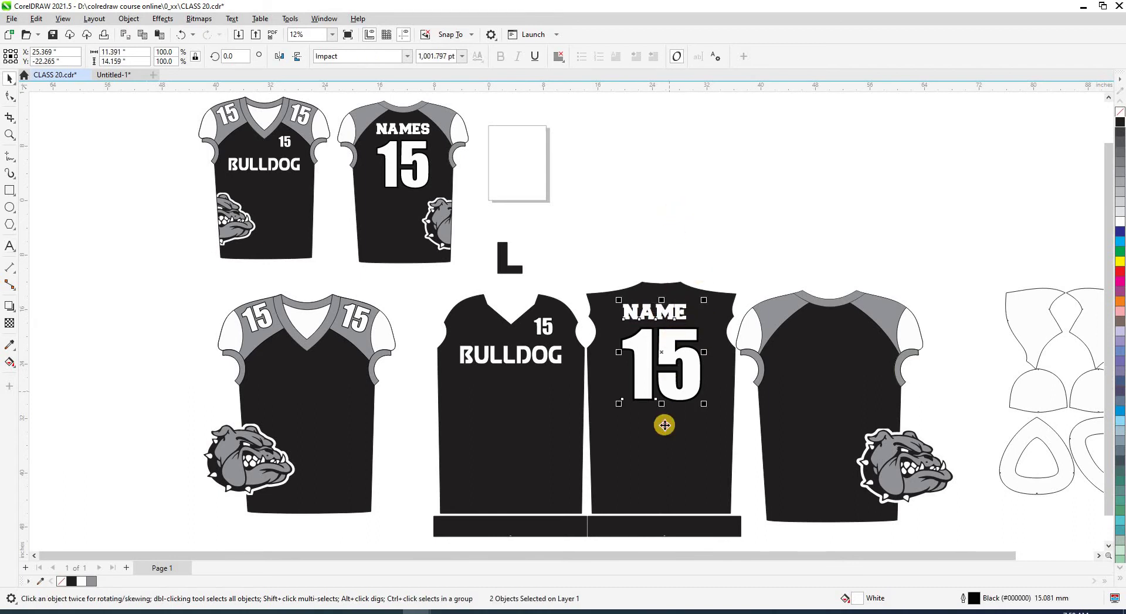
click(664, 210)
scroll(561, 338, down, 1)
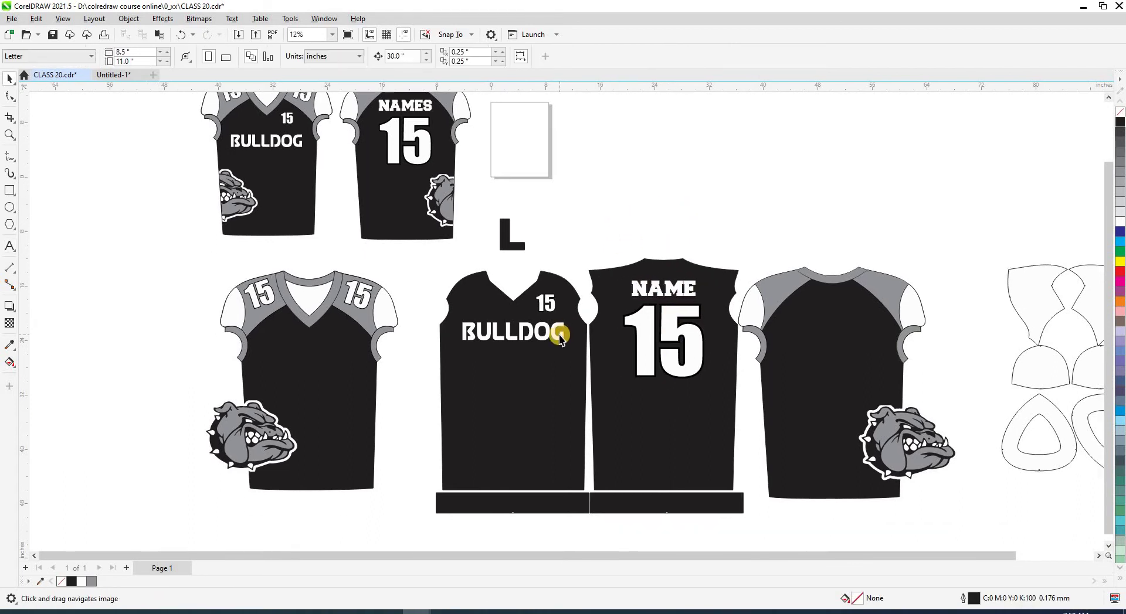
- Set the horizontal text alignment of NAME and the large 15 on the back piece to Center
click(559, 337)
click(636, 291)
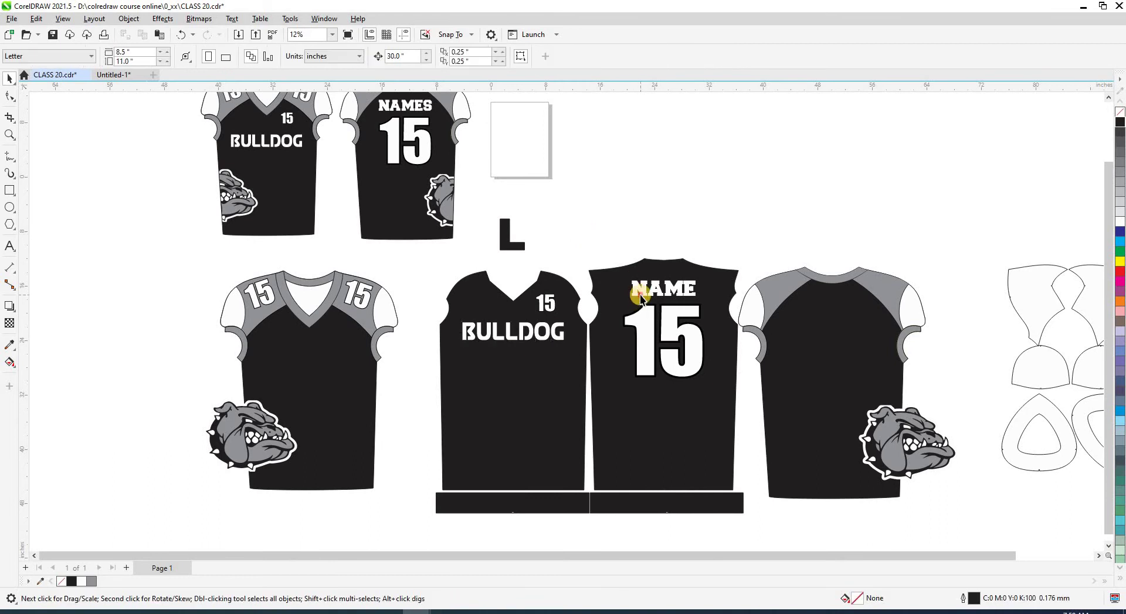
shift+click(647, 333)
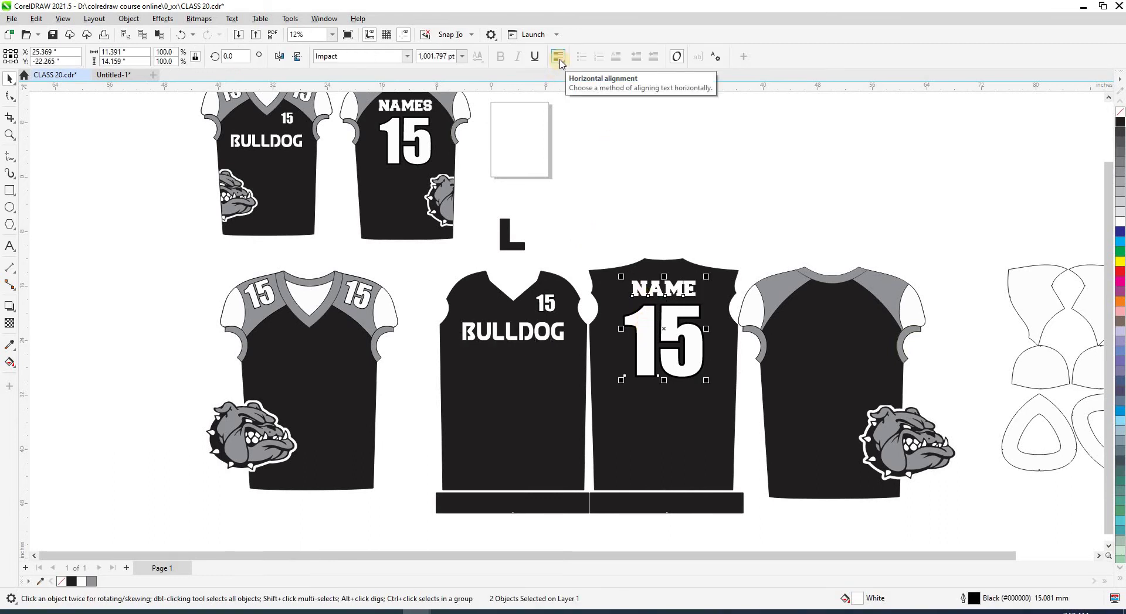
click(558, 57)
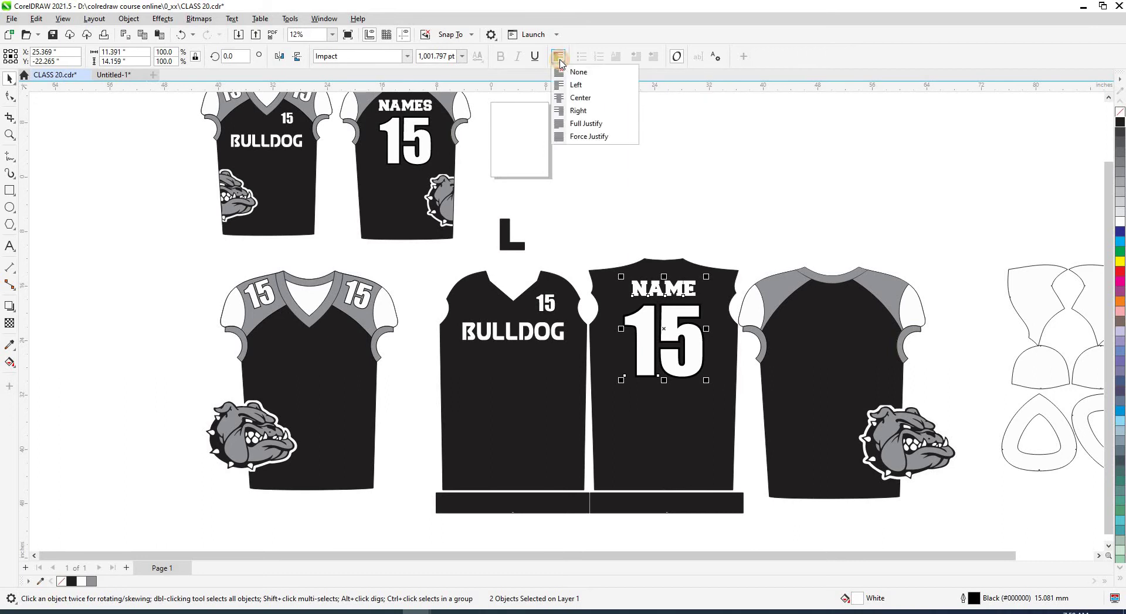
click(579, 97)
click(655, 418)
- Set the horizontal text alignment of the small 15 and the BULLDOG text on the front piece to Center
click(542, 302)
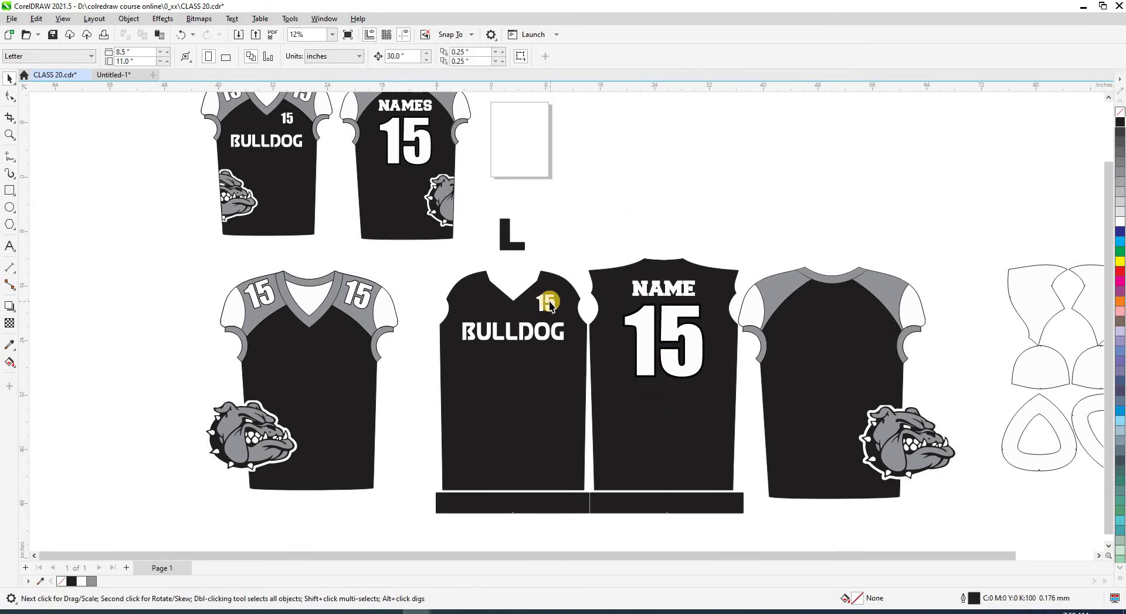
click(560, 57)
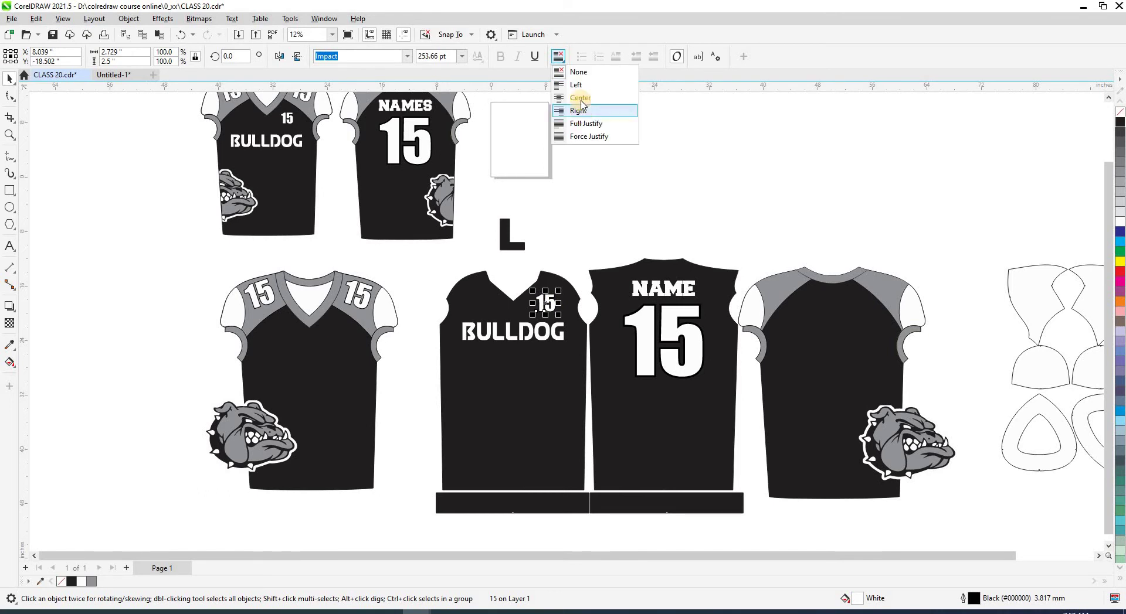
click(579, 70)
click(539, 334)
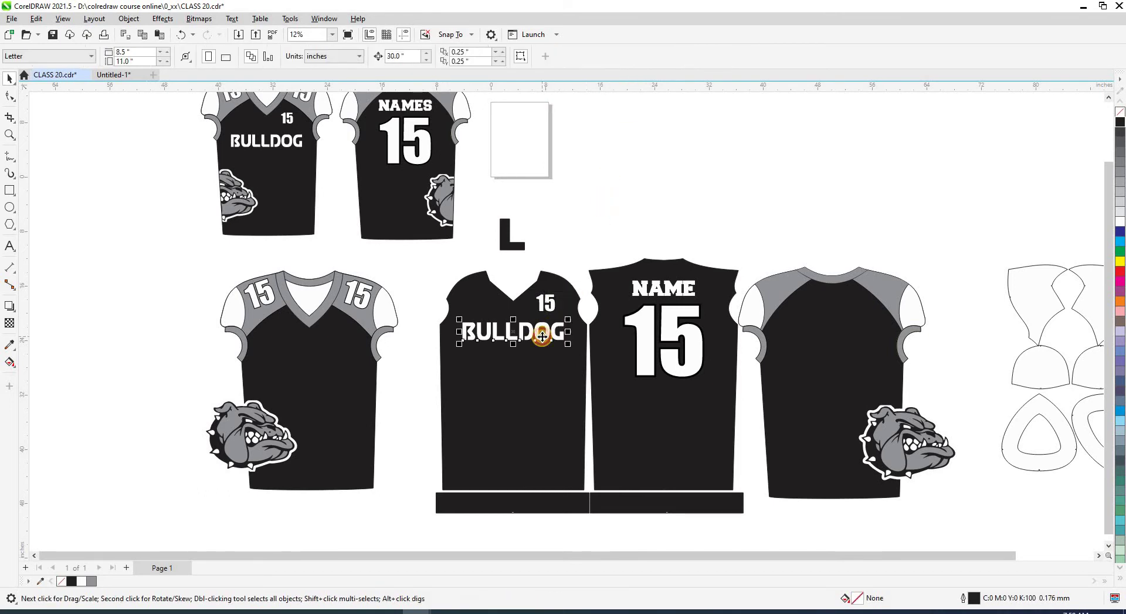
click(532, 338)
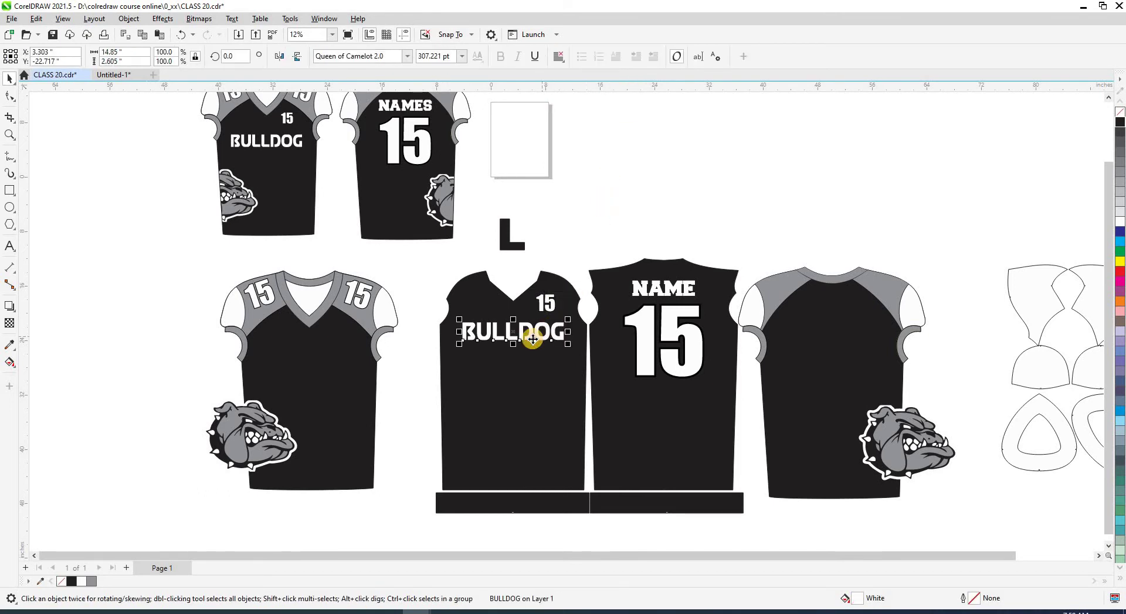
click(560, 57)
click(572, 102)
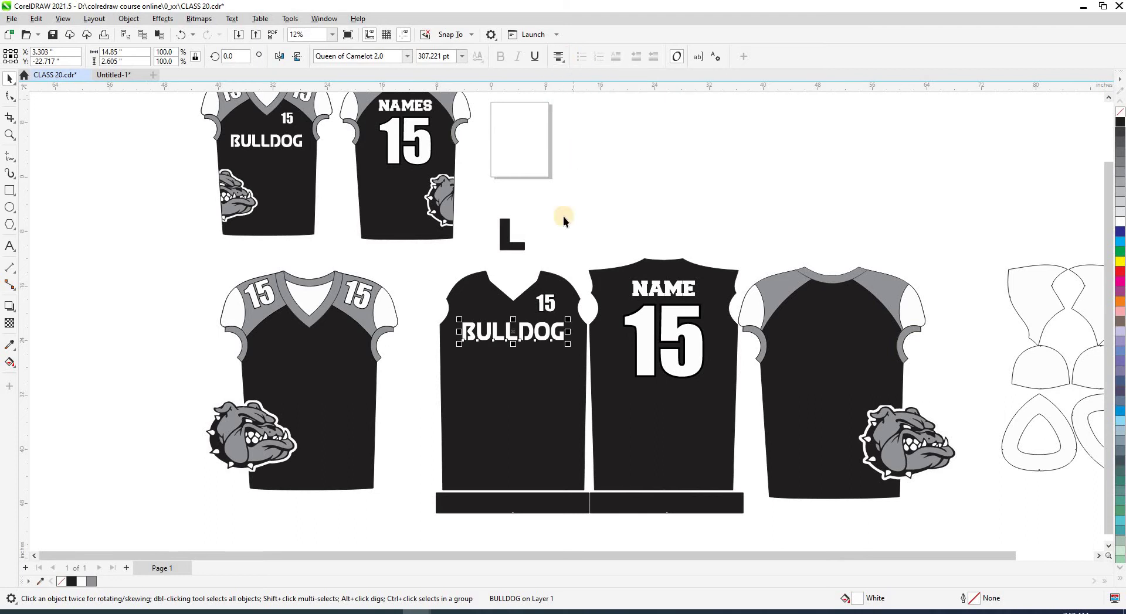
- Try to center the small 15 and the BULLDOG text horizontally on the front pattern piece
shift+click(547, 305)
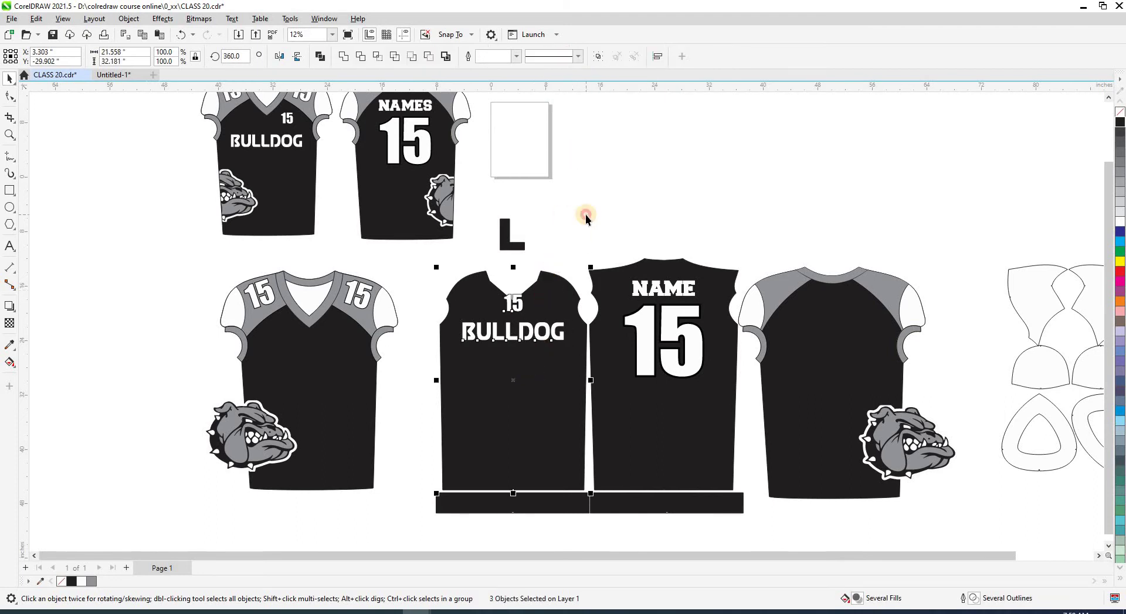
click(581, 293)
- Check the outlines of the mockups and pattern pieces in wireframe view, then return to the full-color view
key(shift+F9)
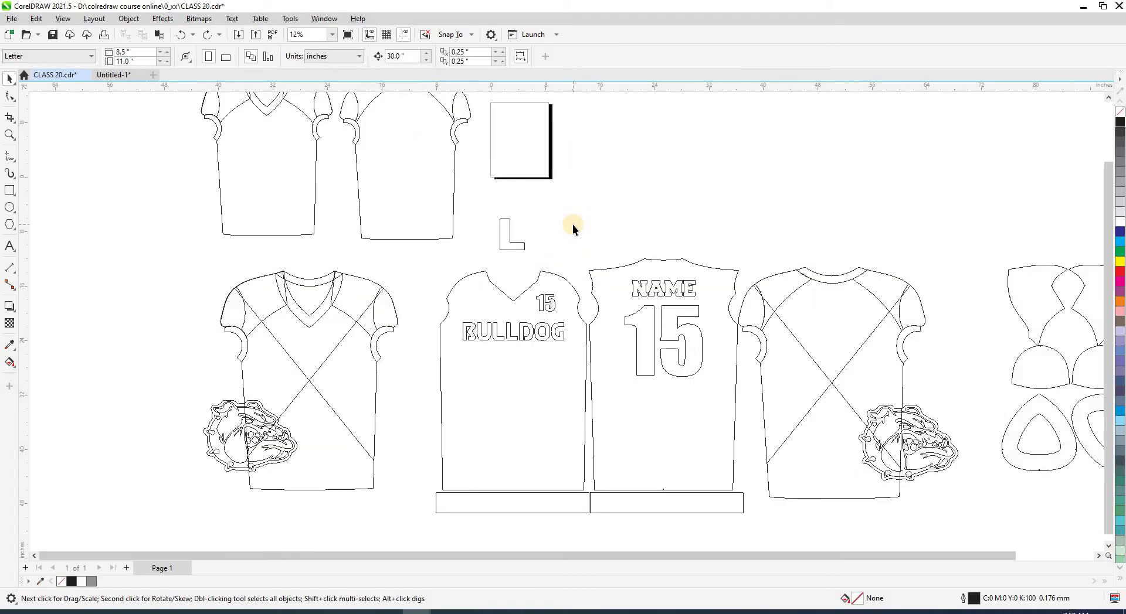
key(shift+F9)
click(794, 369)
click(455, 371)
click(397, 339)
click(668, 156)
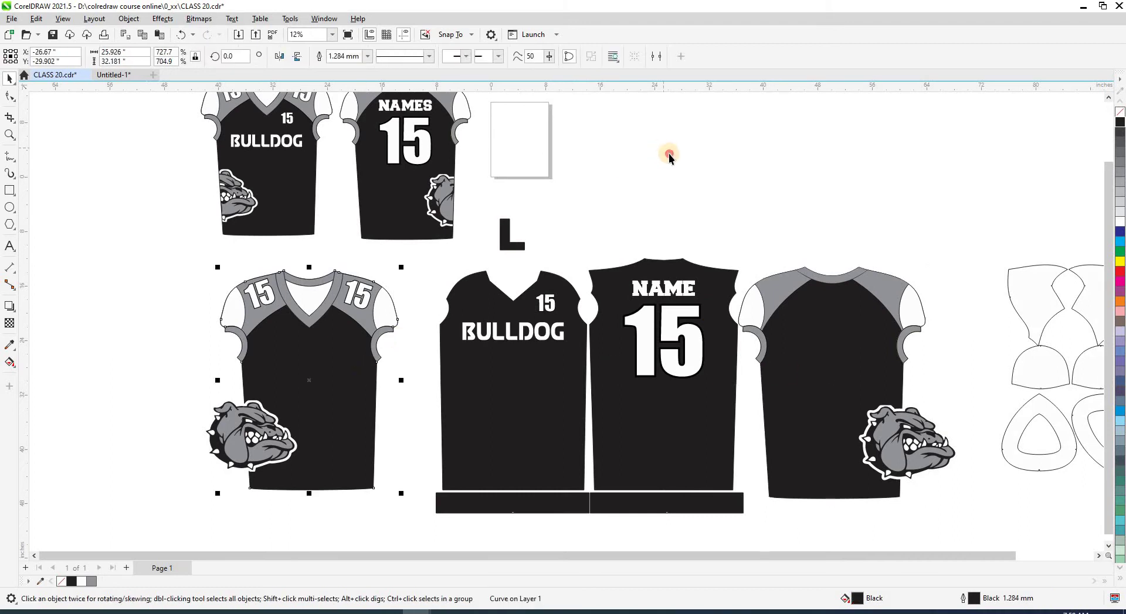
key(shift+F9)
key(shift+F9)
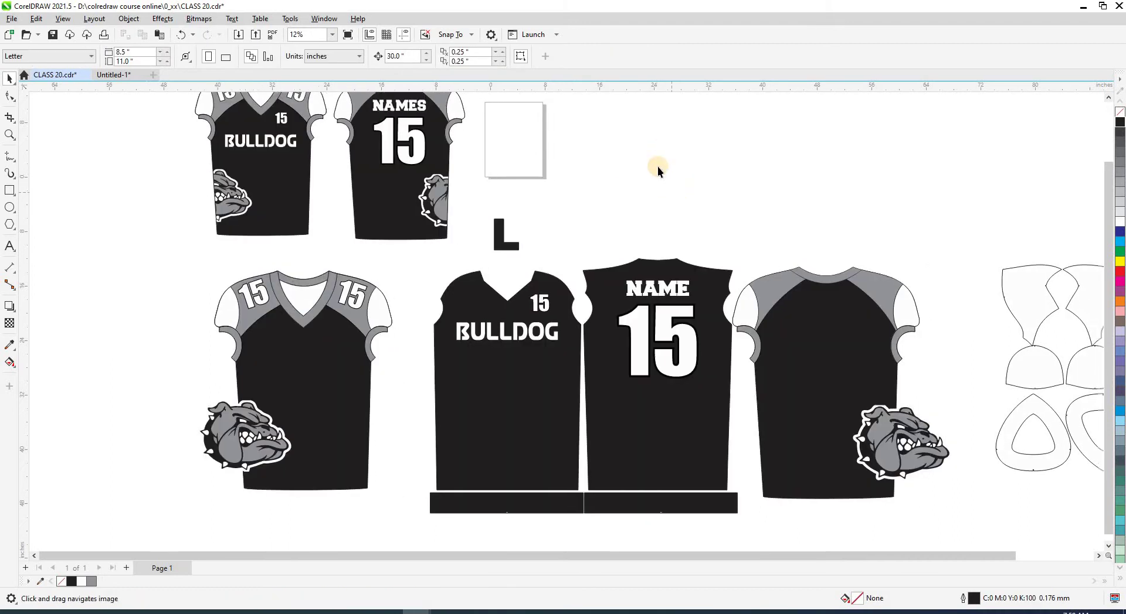
- PowerClip NAME and the large 15 inside the back pattern piece, and BULLDOG and the small 15 inside the front piece
scroll(659, 169, down, 1)
click(683, 377)
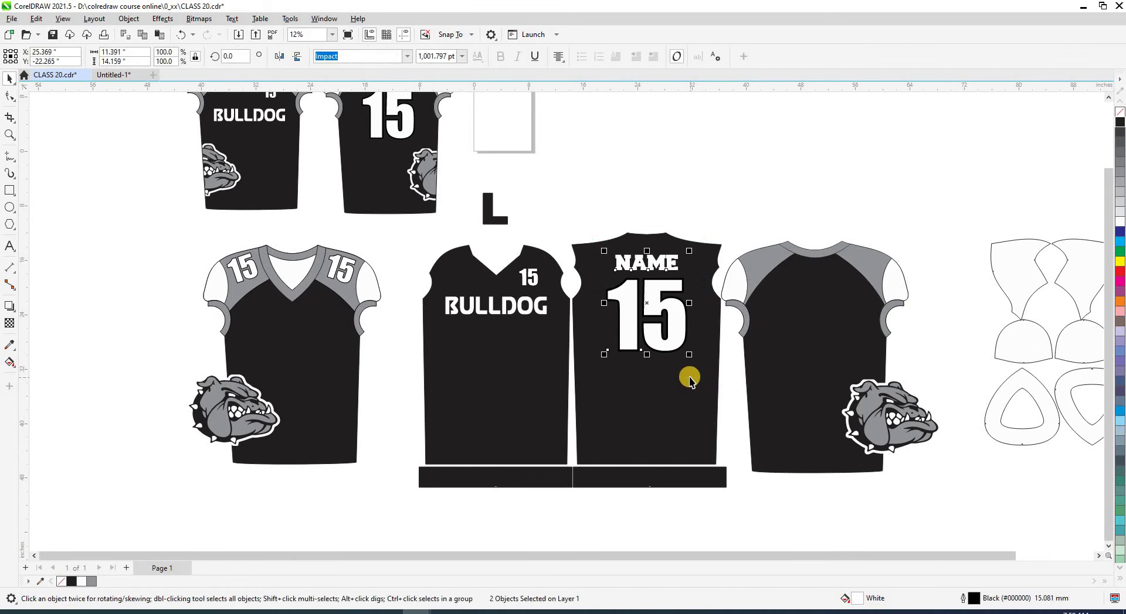
click(419, 256)
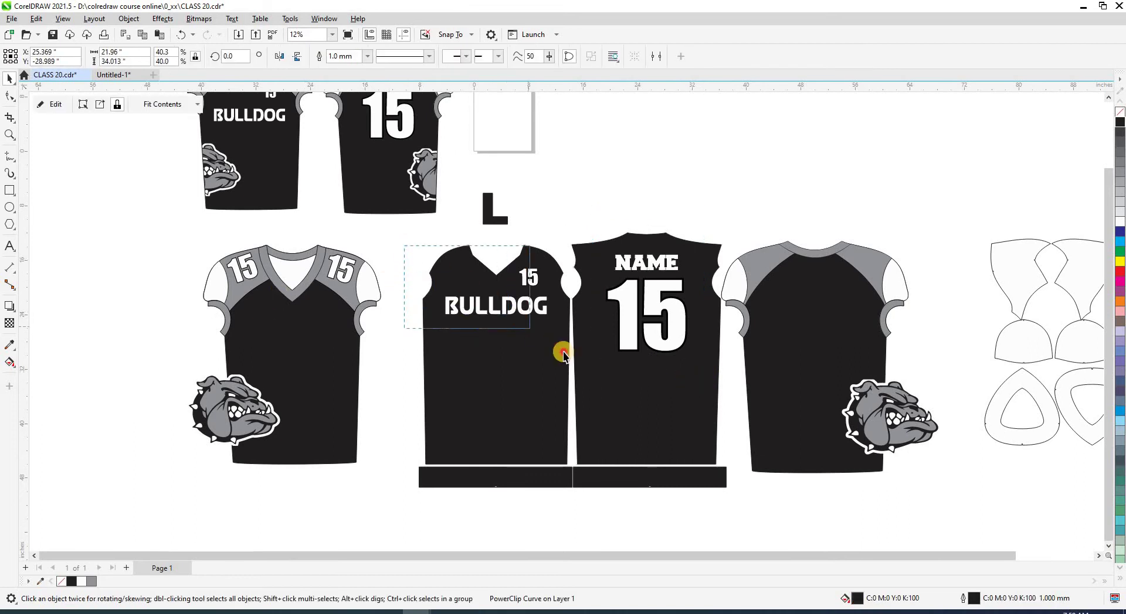
click(535, 344)
click(555, 183)
- Inspect the clipped front and back pattern pieces in wireframe view and restore the full-color view
key(shift+F9)
scroll(539, 328, down, 2)
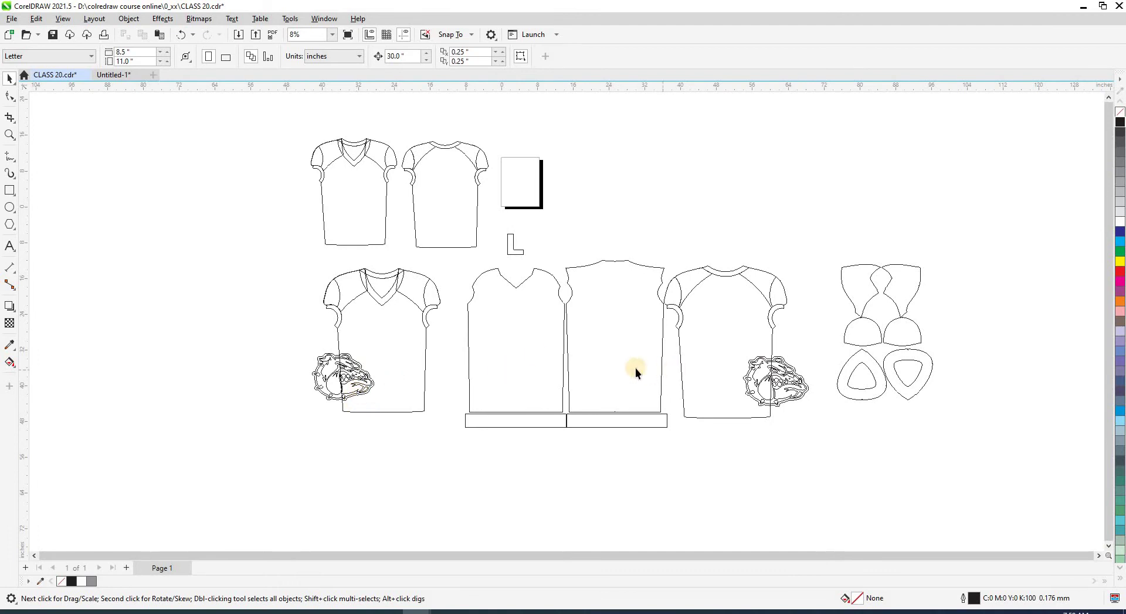
scroll(498, 345, up, 2)
key(shift+F9)
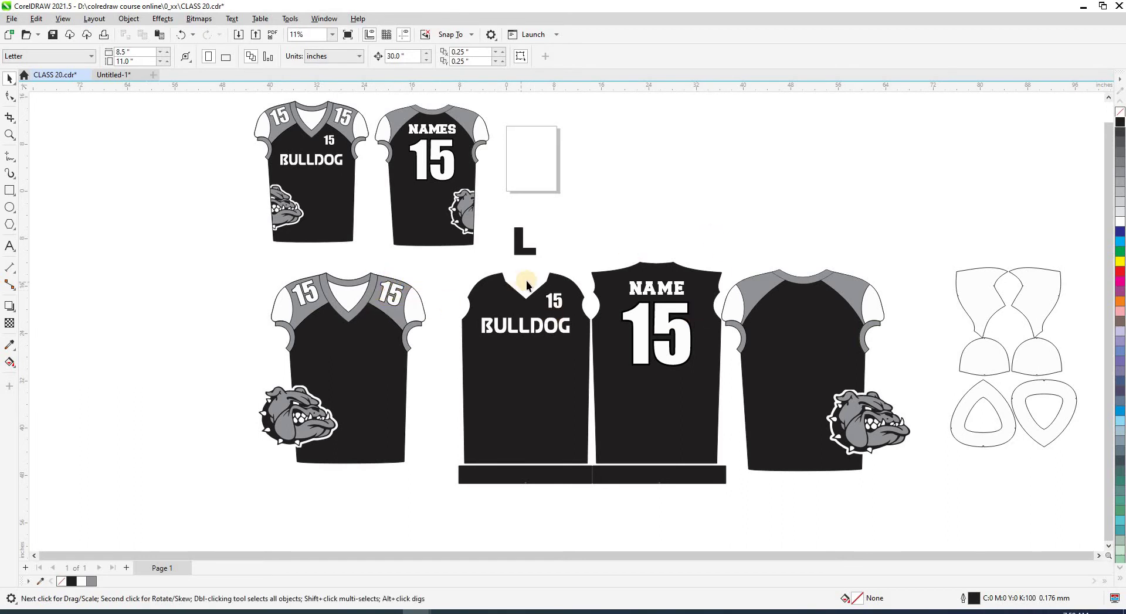
key(shift+F9)
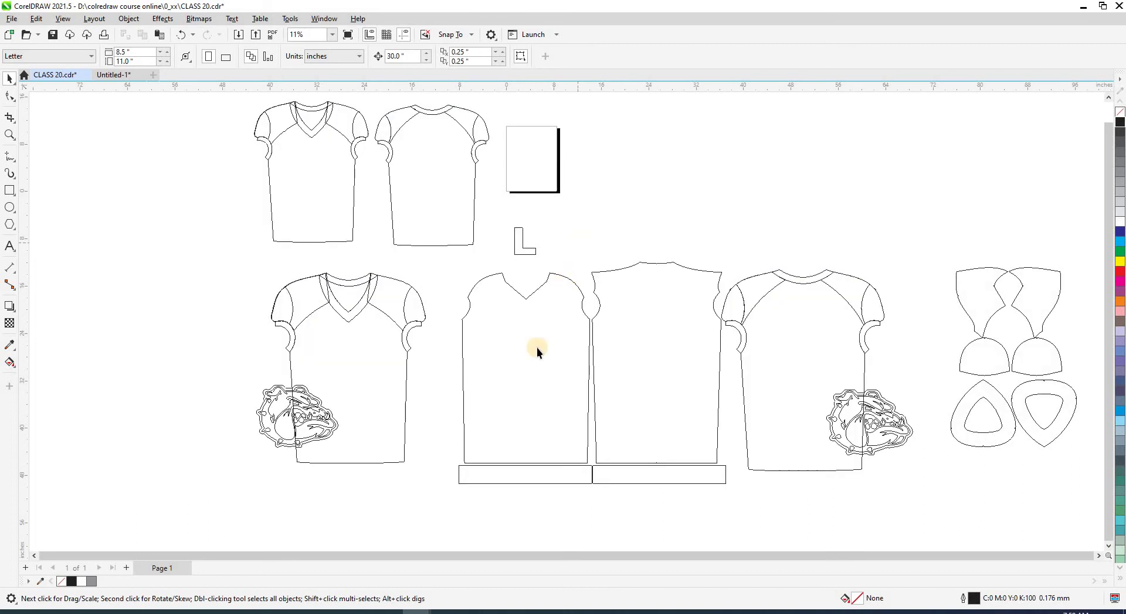
key(shift+F9)
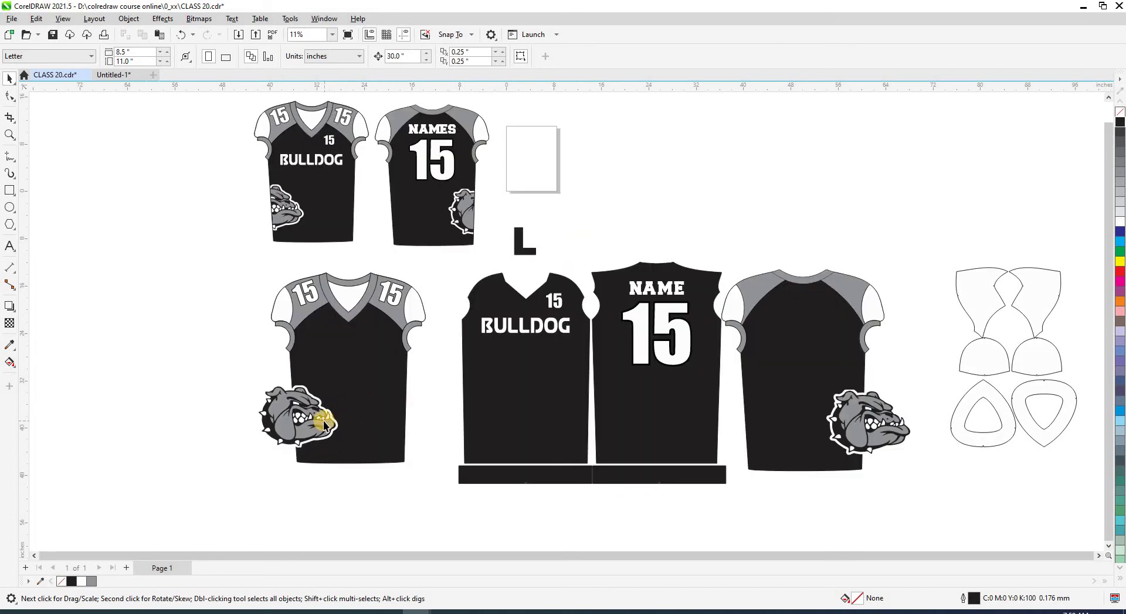
- Apply a one-step inside contour with a 1 cm offset to the front pattern piece
click(494, 379)
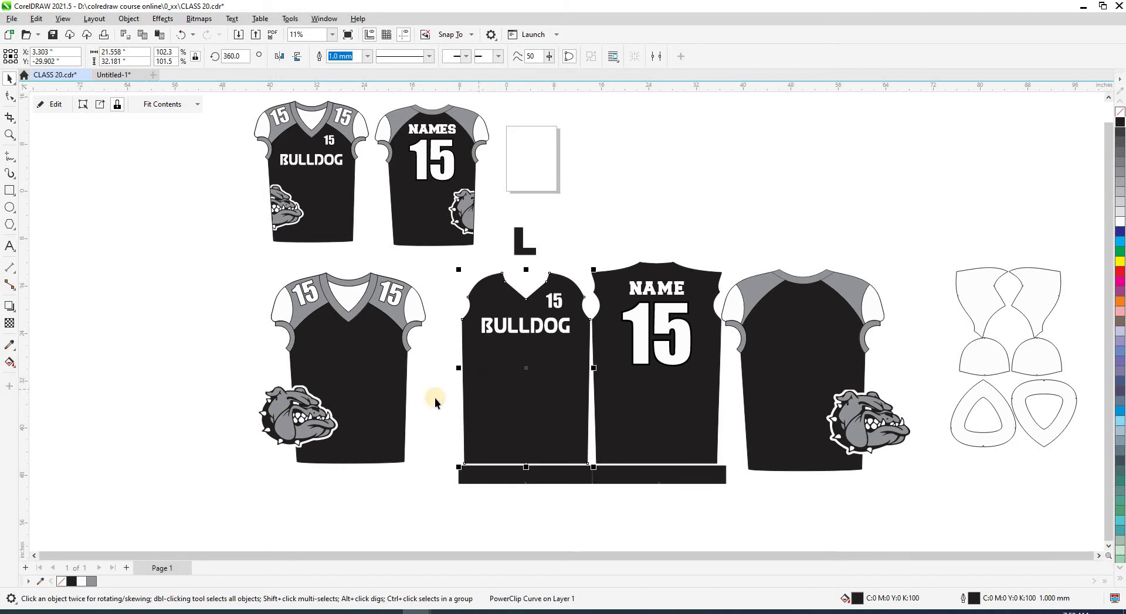
click(526, 393)
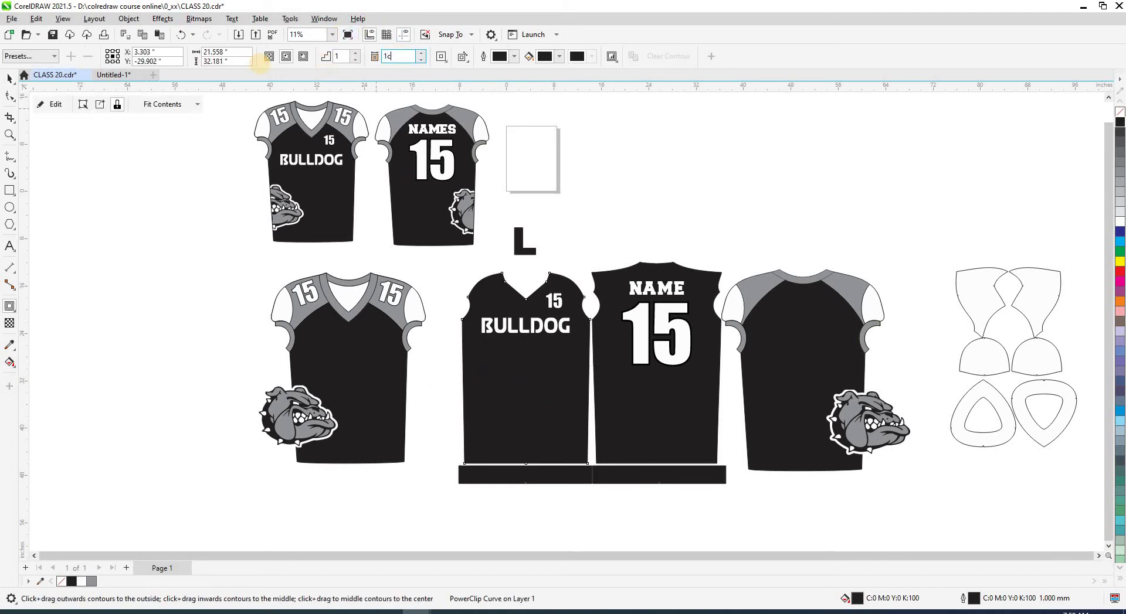
click(287, 57)
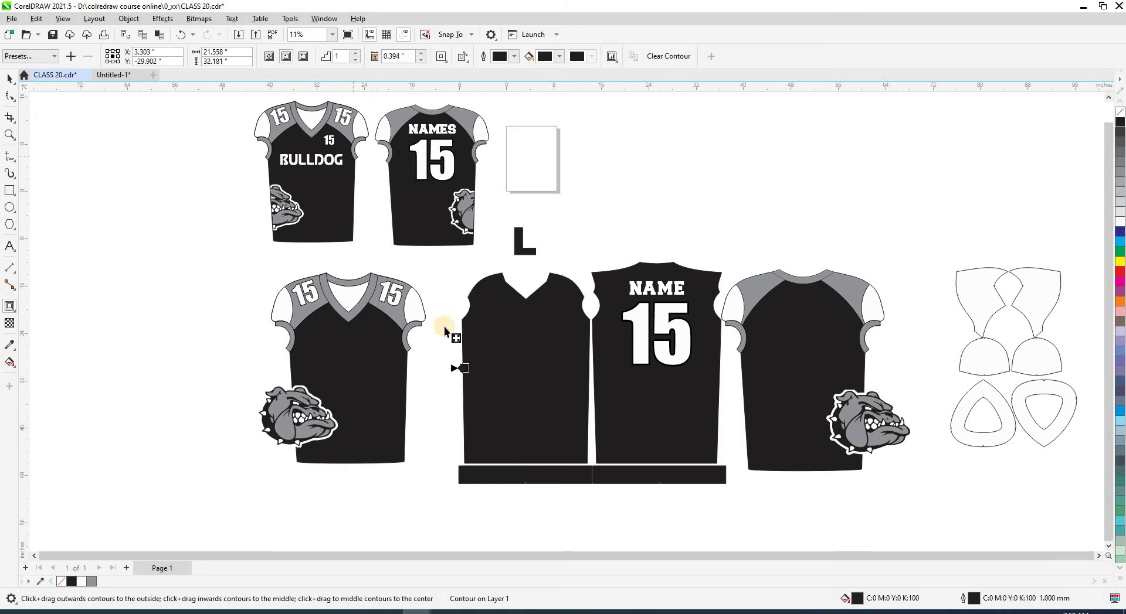
- Set the outline color of the front piece's contour to red
click(514, 56)
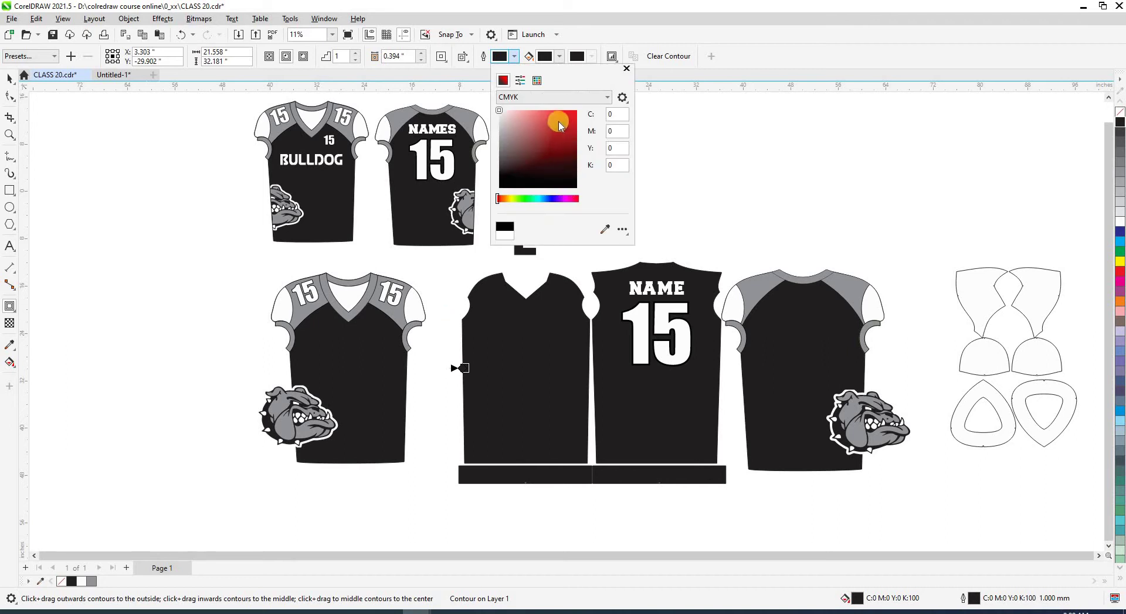
click(558, 120)
click(494, 251)
scroll(498, 275, up, 2)
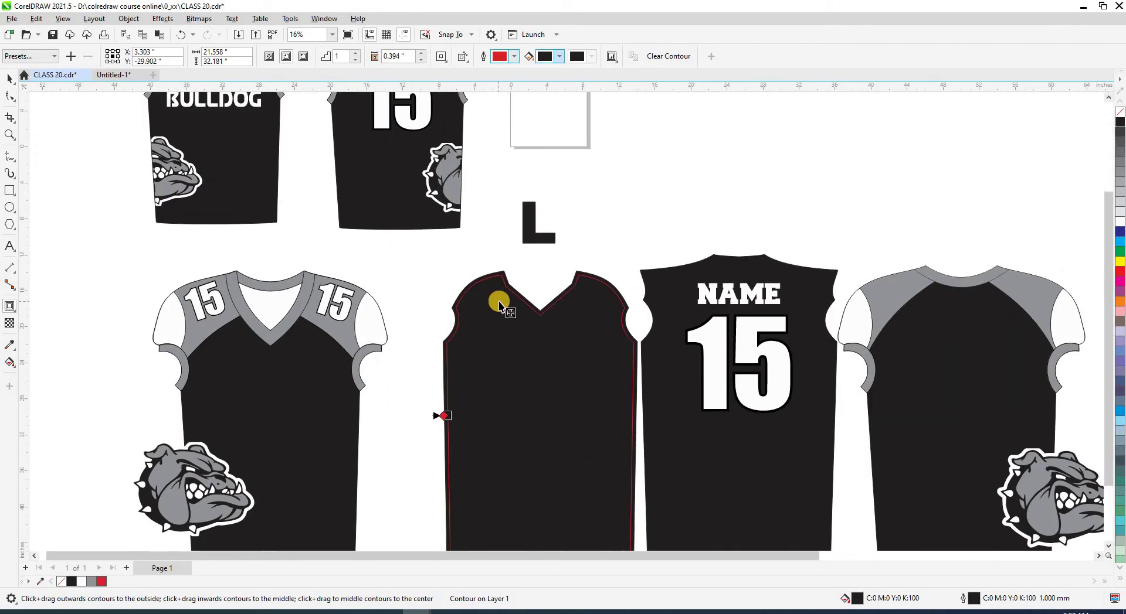
- Apply a one-step inside contour with a 0.394" offset and red outline to the back pattern piece
click(10, 78)
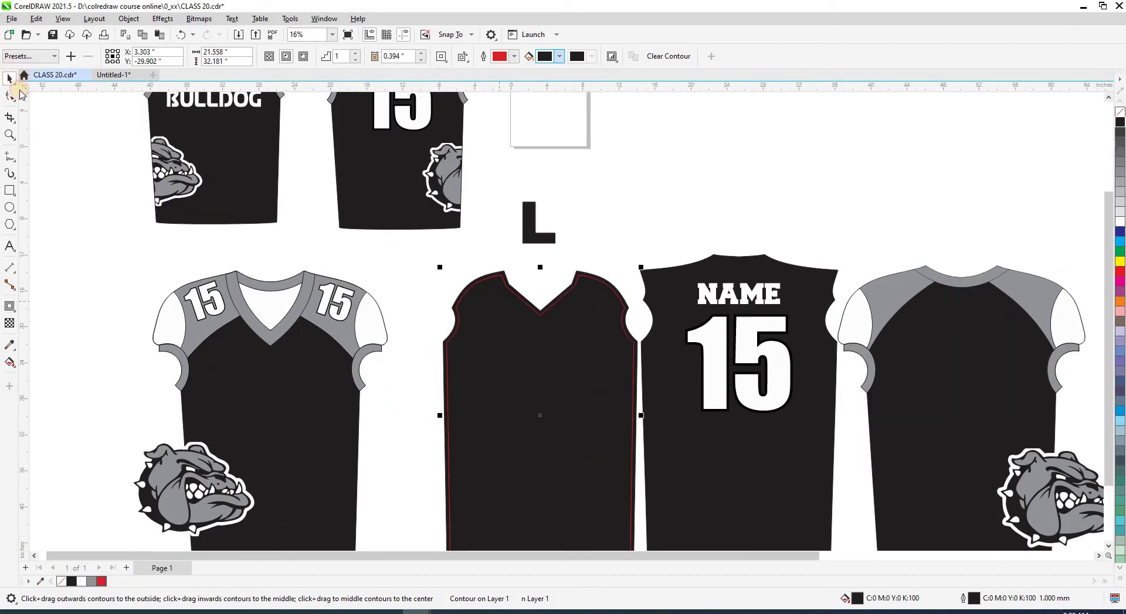
click(649, 419)
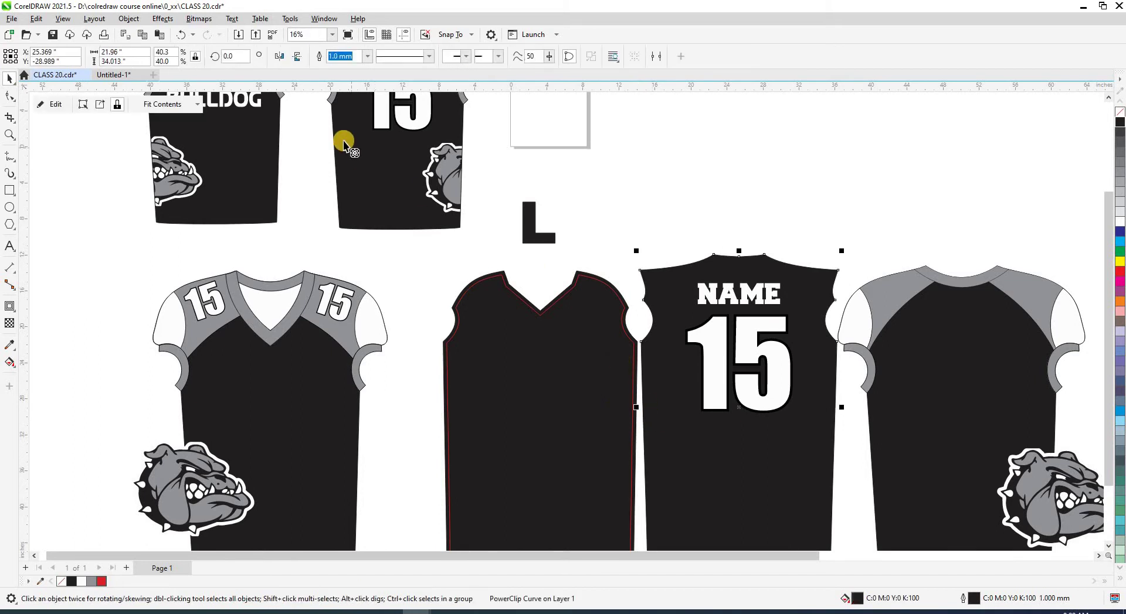
key(space)
click(286, 57)
click(601, 334)
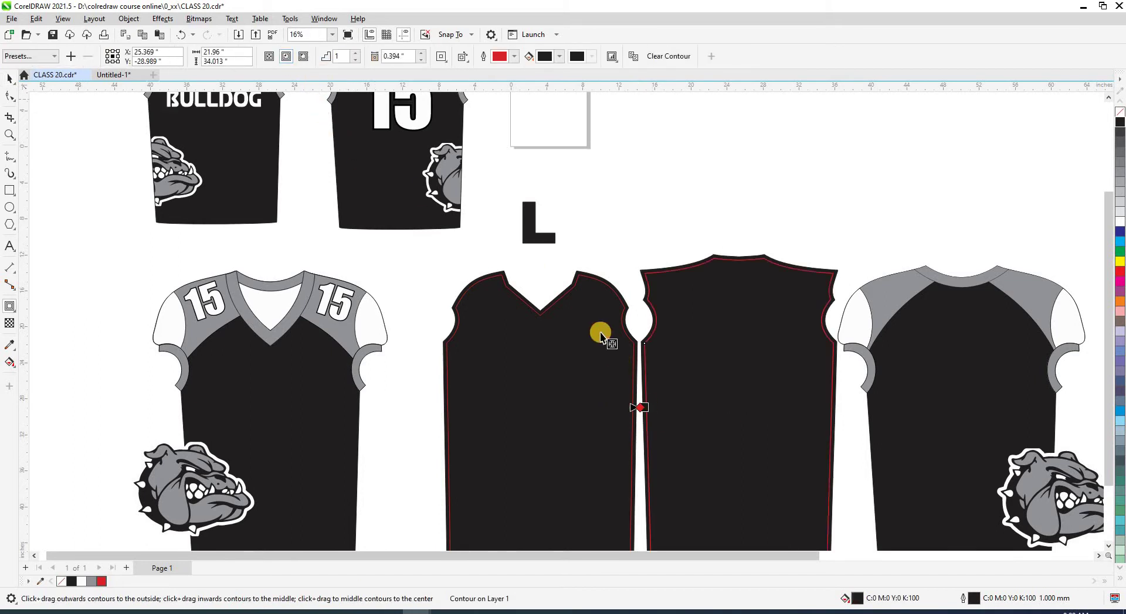
- Break the red inside contour apart from the front pattern piece
key(space)
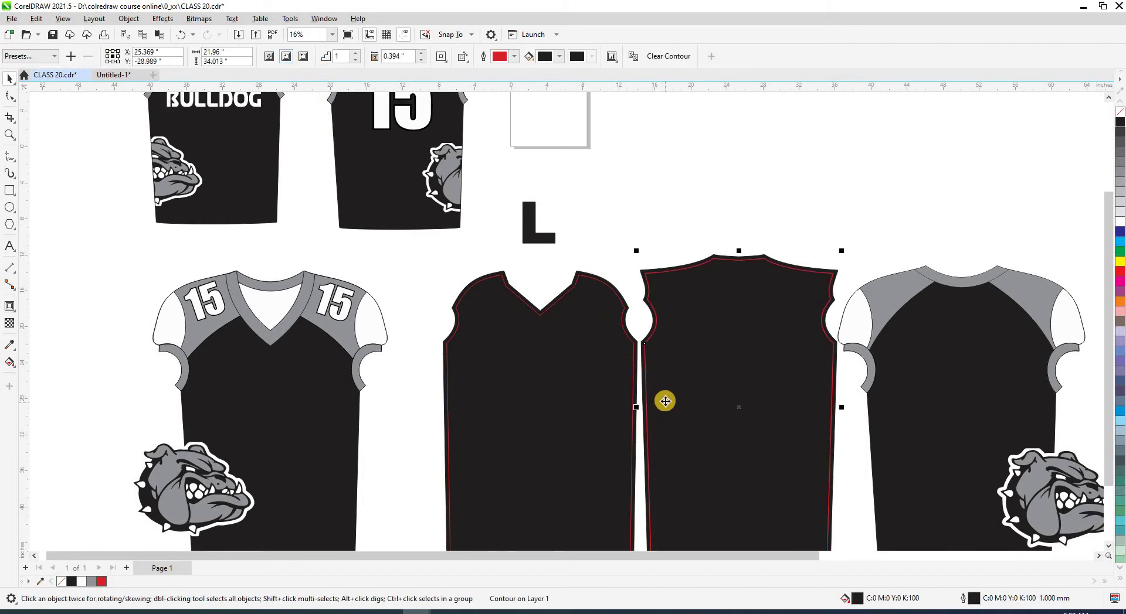
click(601, 331)
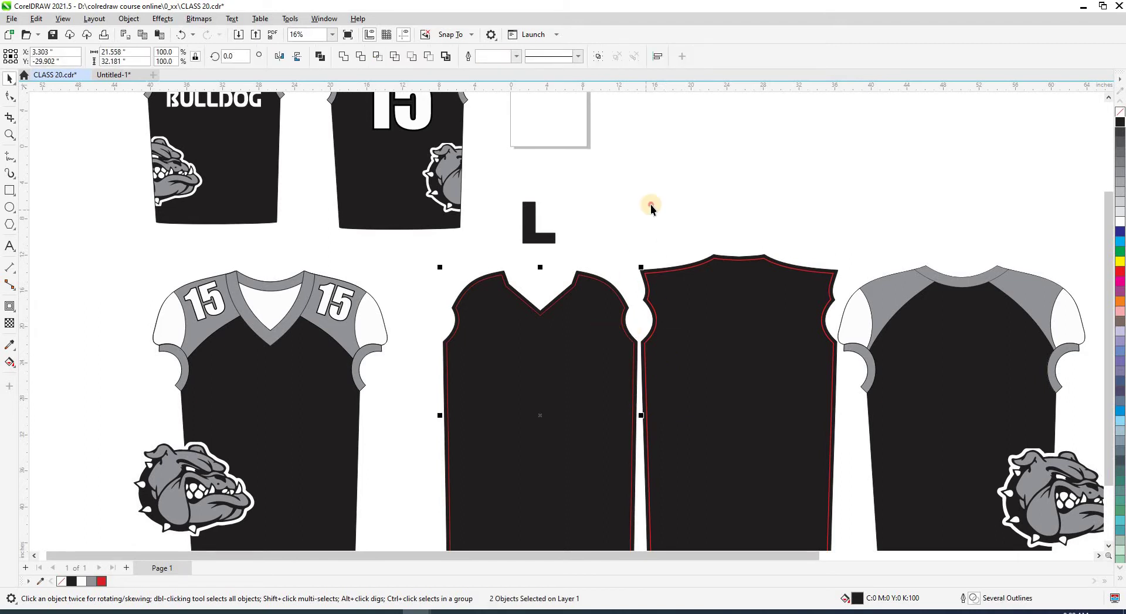
- Place the original front piece with its BULLDOG text and number 15 inside the front's red inside contour as a PowerClip
click(621, 326)
scroll(623, 327, up, 5)
scroll(624, 328, up, 1)
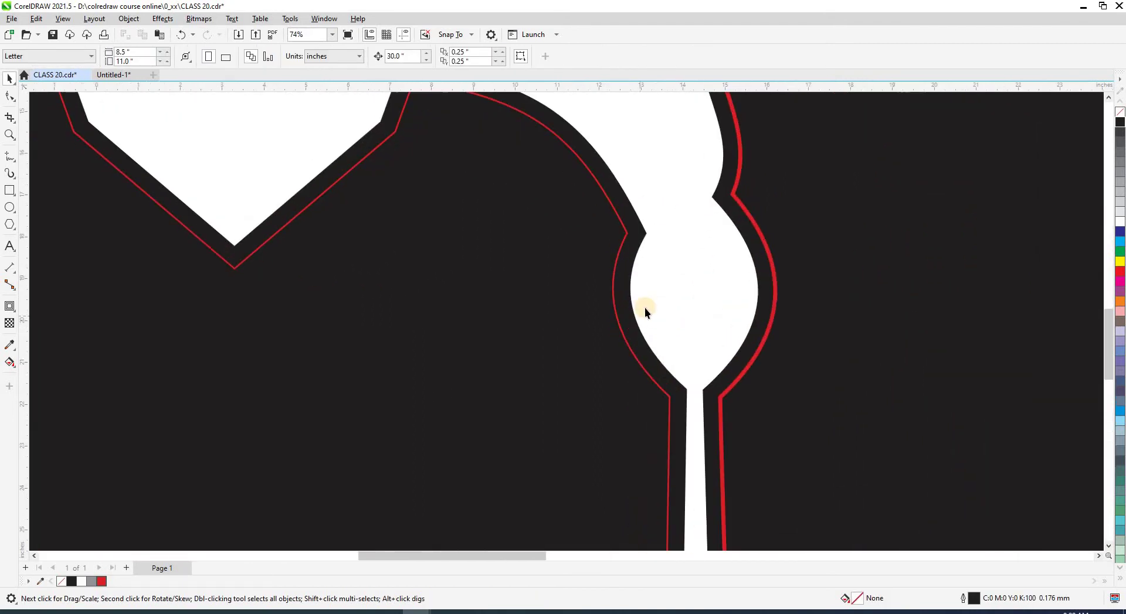
click(629, 316)
drag(633, 319, 655, 316)
key(ctrl+z)
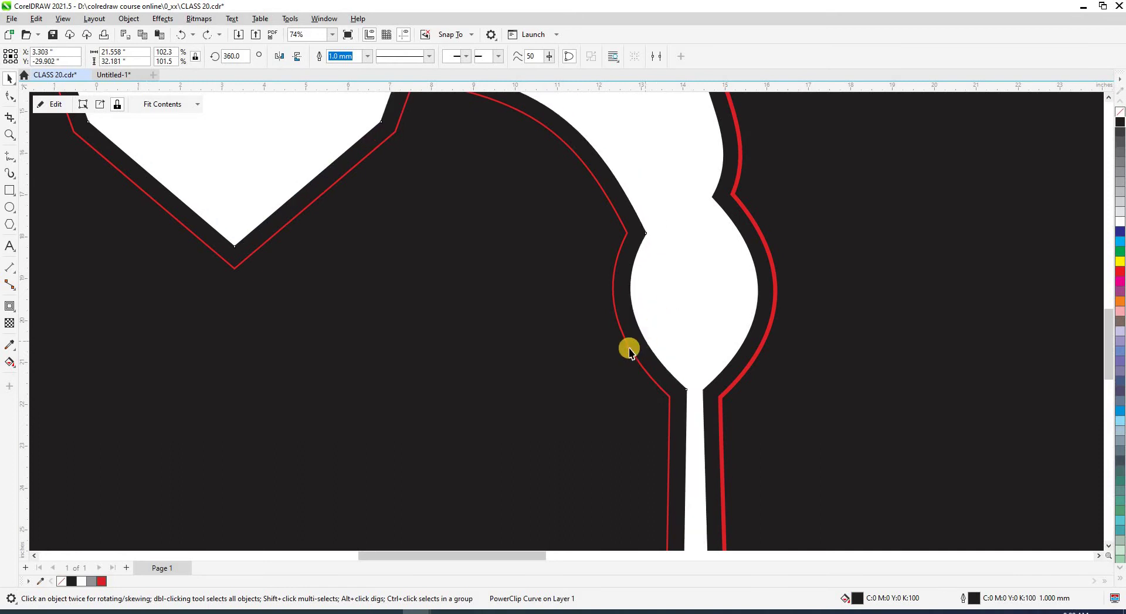
key(Escape)
key(ctrl+shift+z)
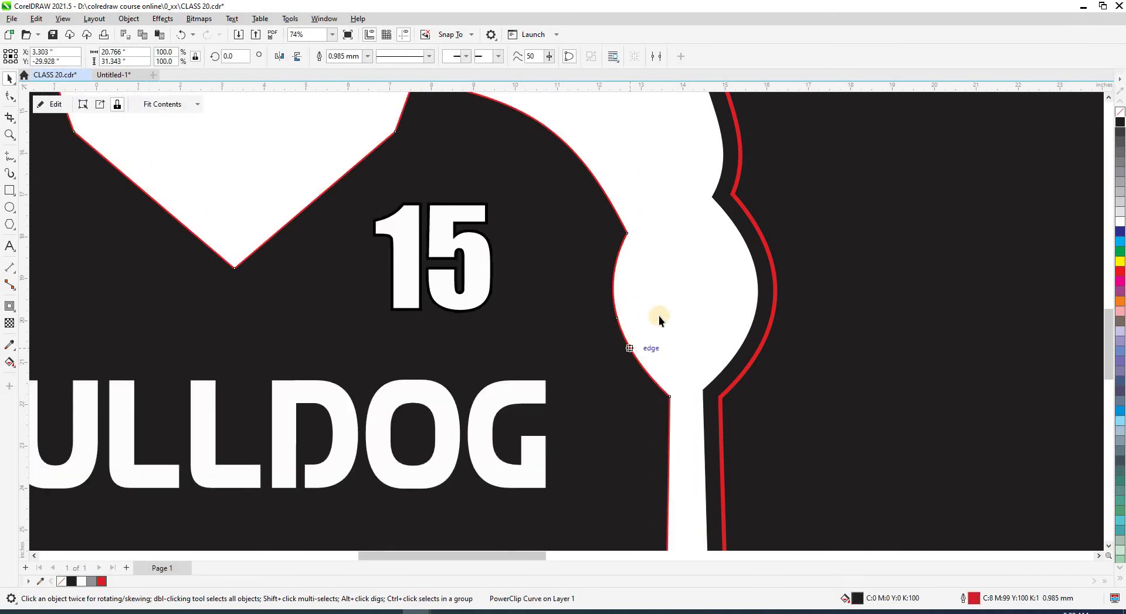
- Clip the original back piece with its NAME text and number 15 inside the back's red inside contour
click(720, 409)
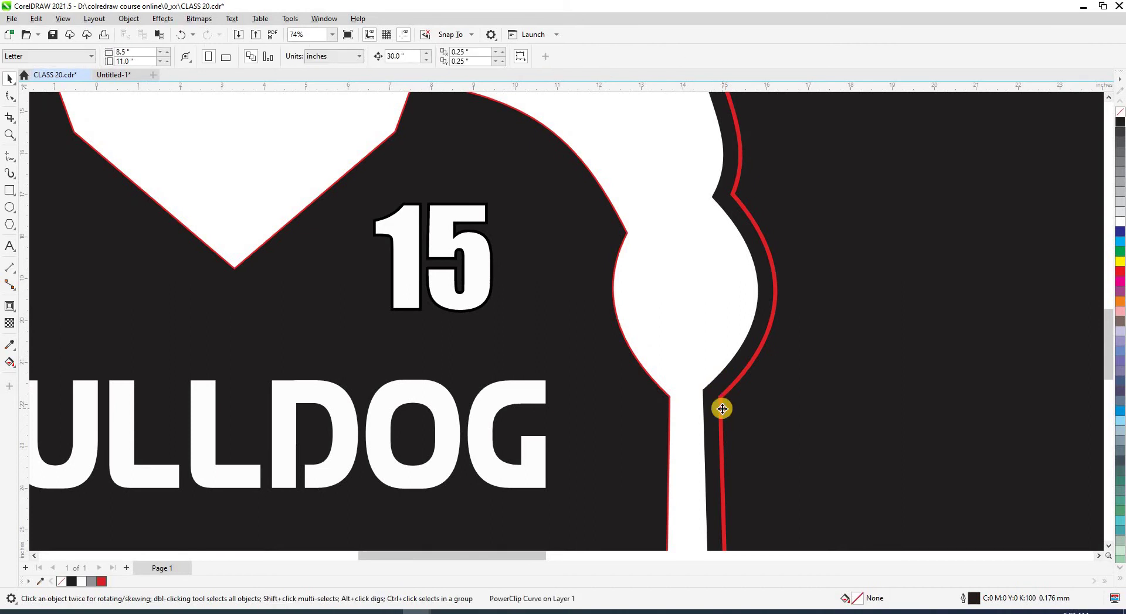
scroll(557, 284, down, 5)
key(Escape)
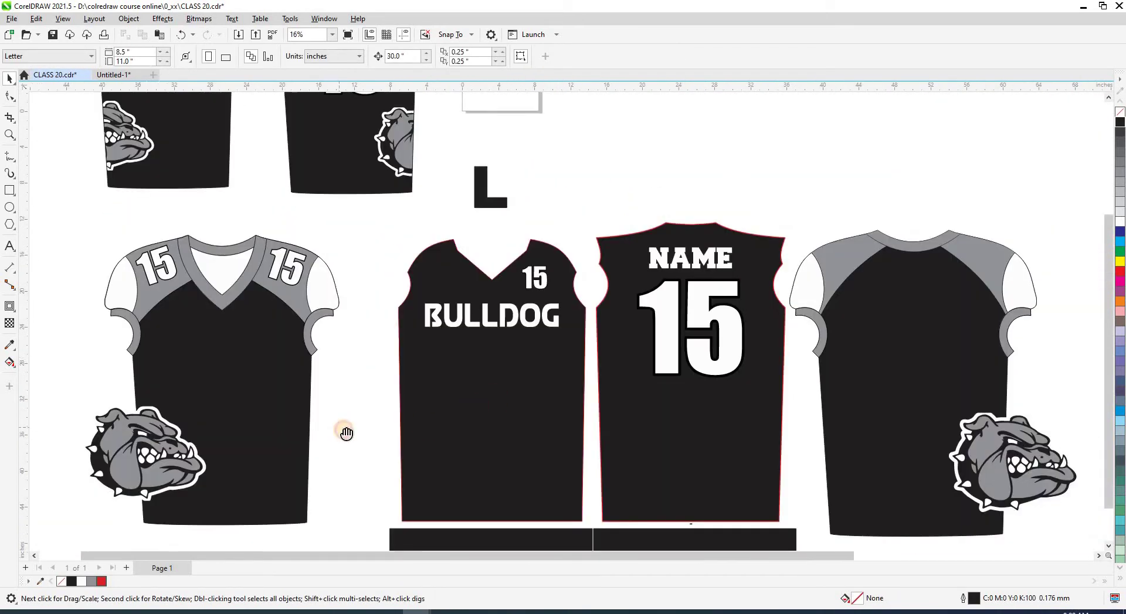
- Move the bulldog logo from the large front mockup onto the lower outer side edge of the front pattern piece
drag(346, 433, 381, 401)
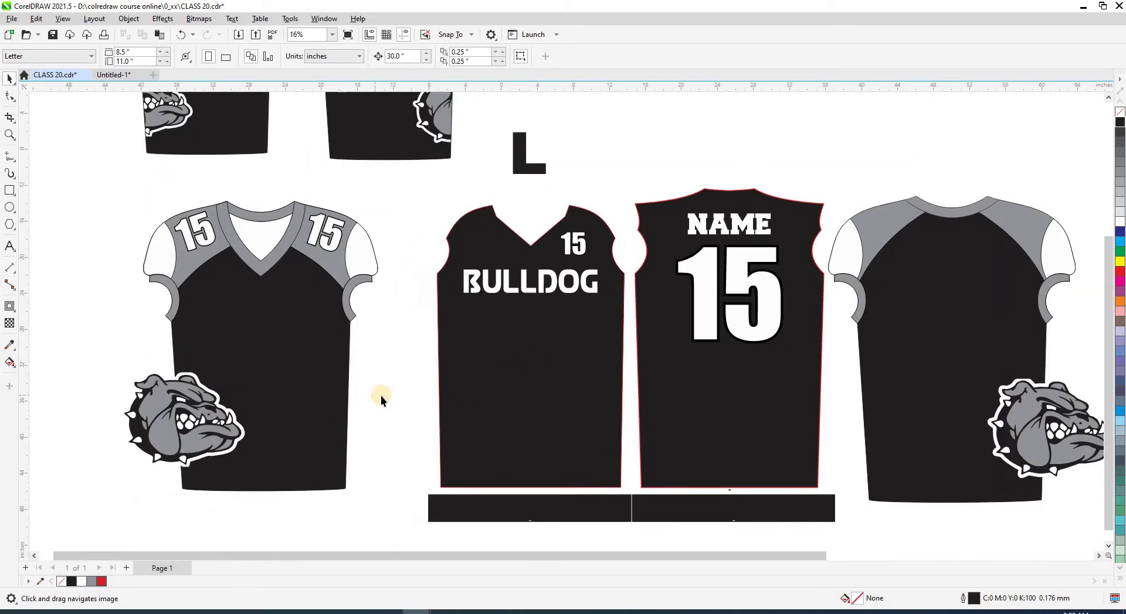
click(215, 410)
scroll(264, 431, down, 2)
drag(275, 423, 387, 423)
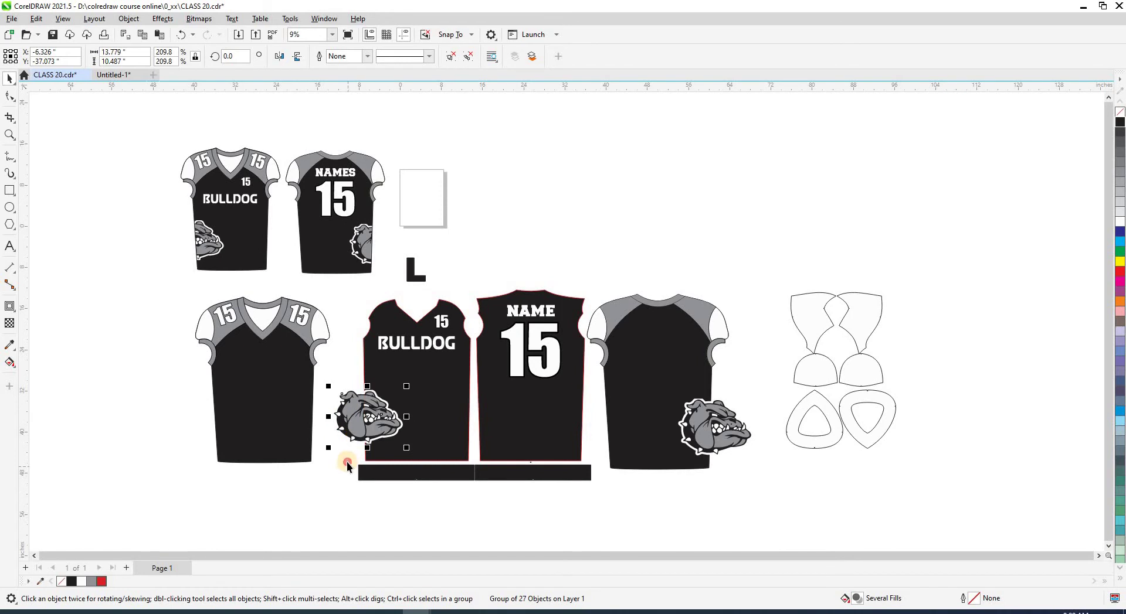
- Move the small back jersey mockup above the back pattern piece and centre the two vertically in line
click(218, 244)
key(shift+F9)
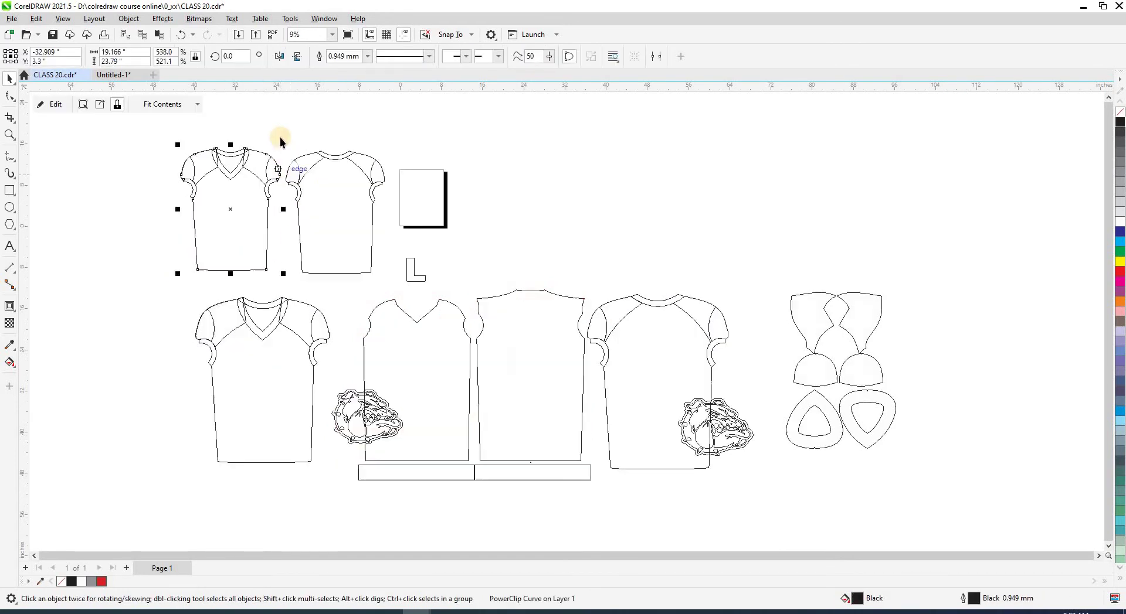
drag(274, 122, 381, 276)
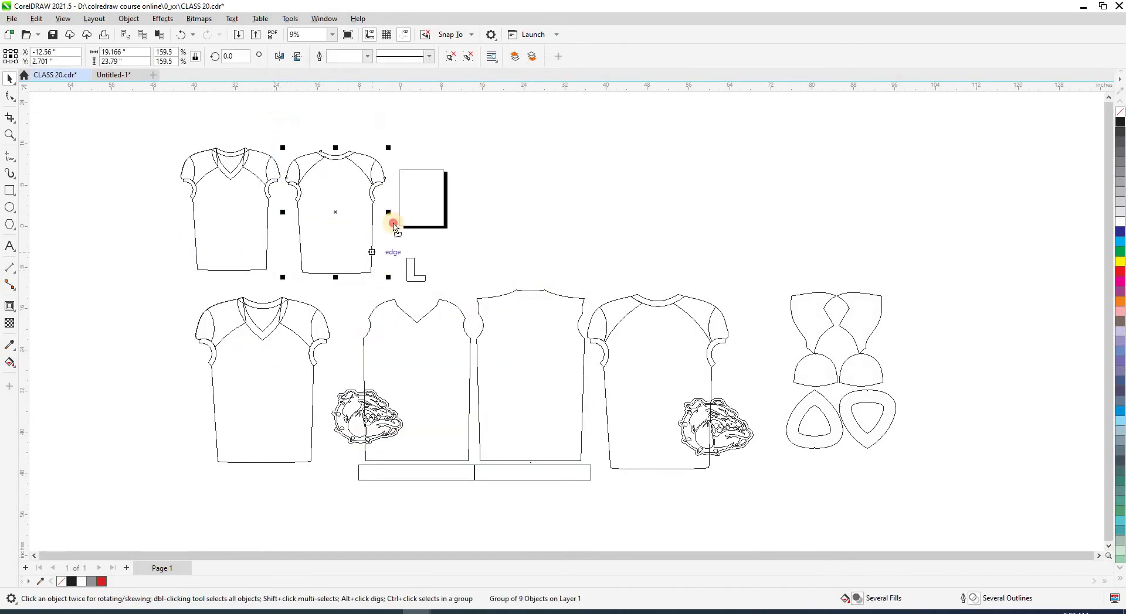
drag(390, 221, 528, 244)
shift+click(514, 333)
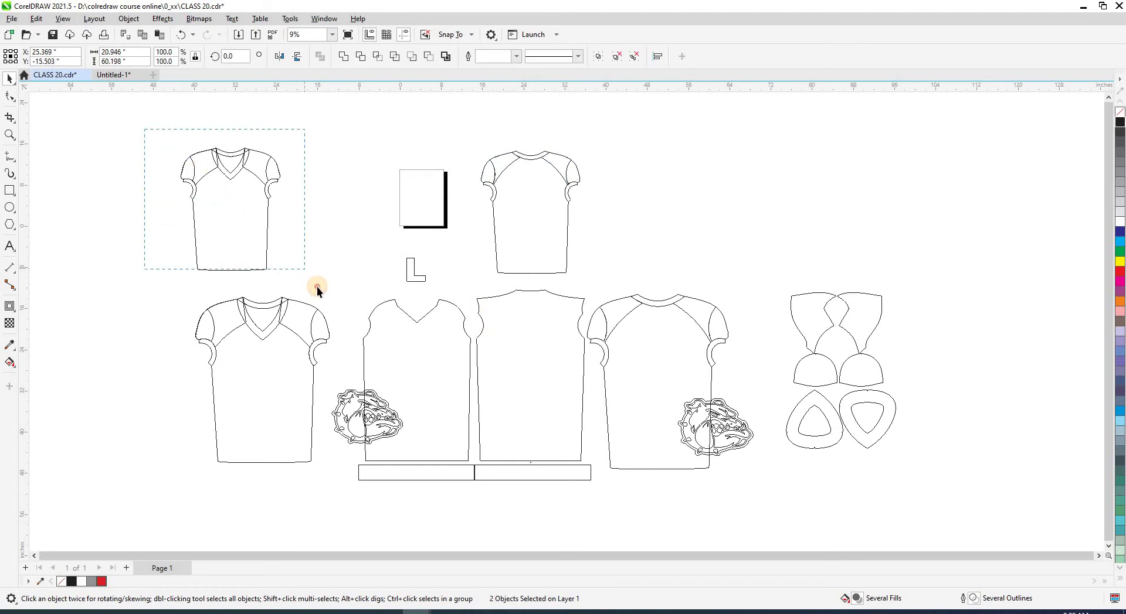
- Centre the small front mockup above the front pattern piece and move the L size label beside it
shift+click(370, 344)
key(c)
click(405, 275)
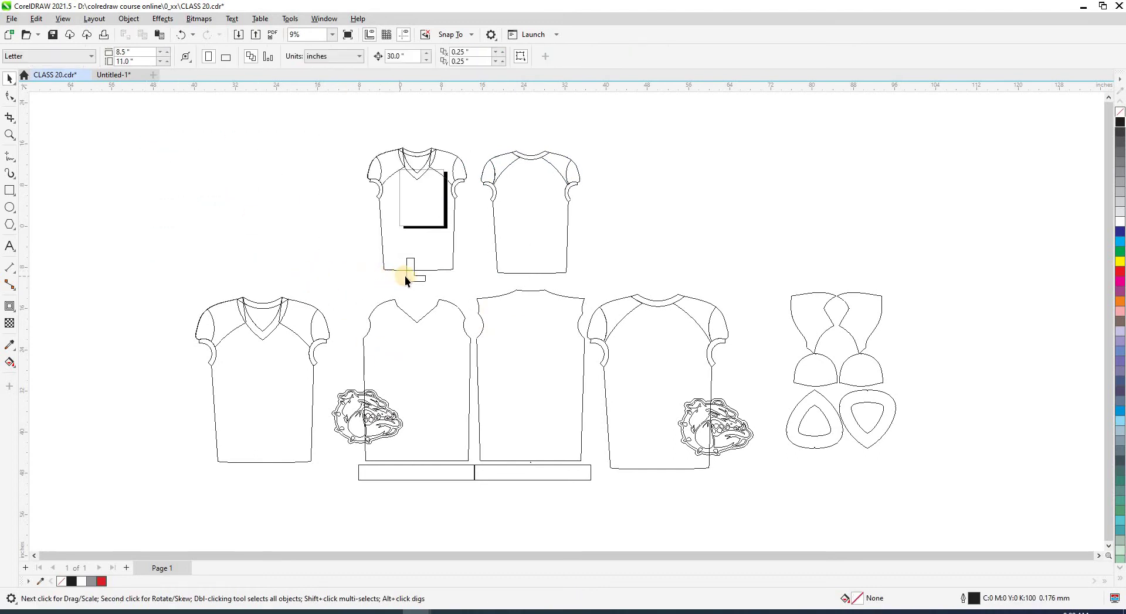
drag(405, 276, 349, 276)
key(shift+F9)
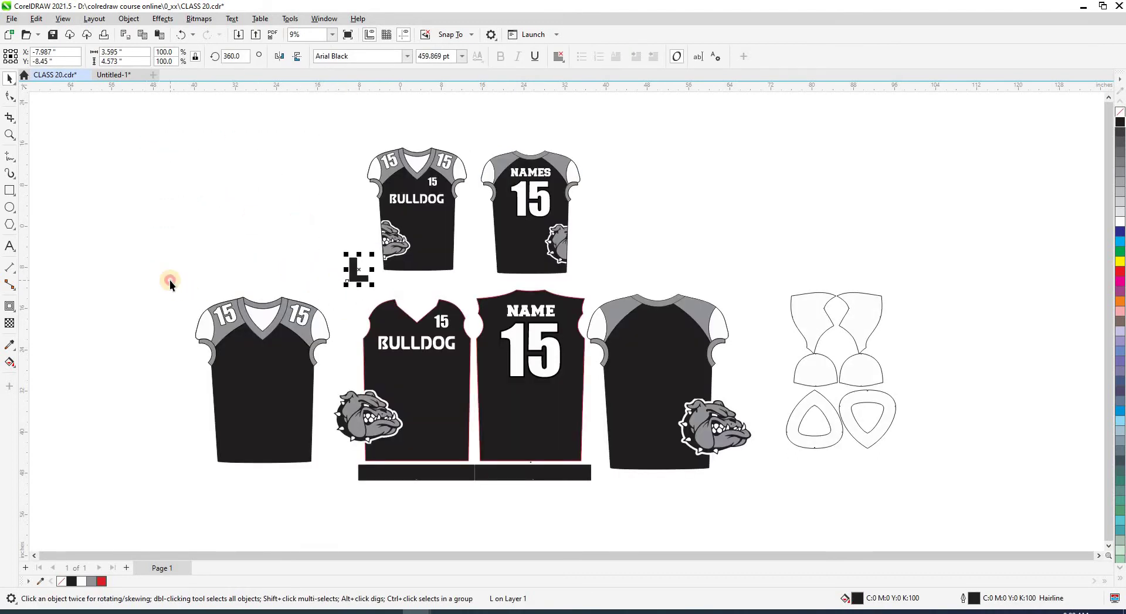
- Move the complete large front jersey mockup farther away from the front pattern piece
drag(170, 280, 337, 490)
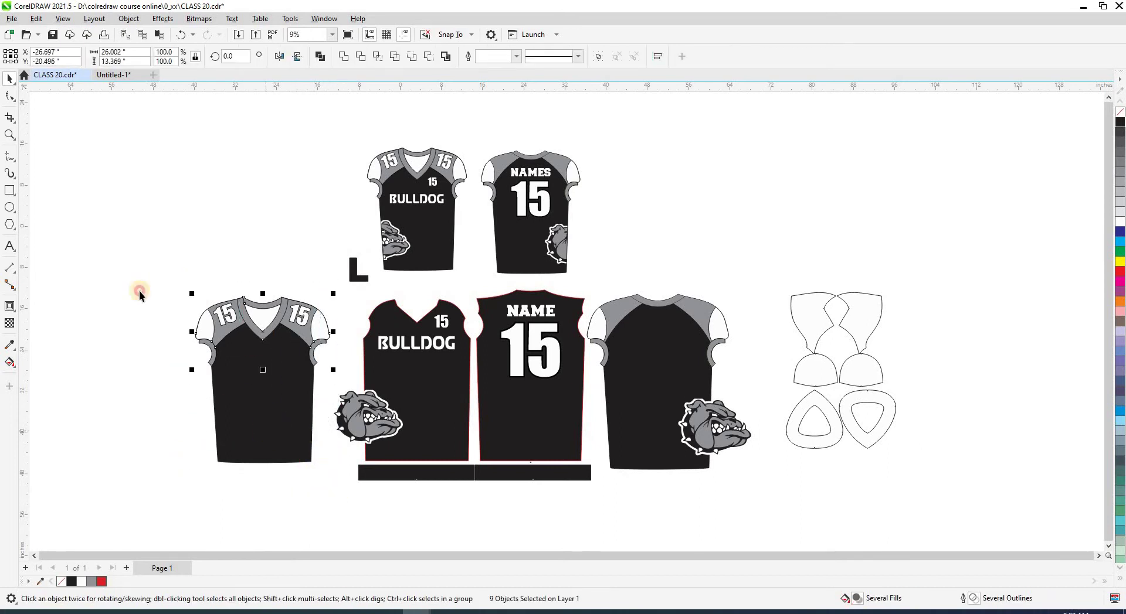
drag(120, 263, 272, 437)
drag(329, 486, 329, 487)
drag(287, 427, 214, 428)
- Lower the bulldog logo on the front pattern piece's side edge to match its placement on the small front mockup
key(z)
drag(299, 209, 503, 465)
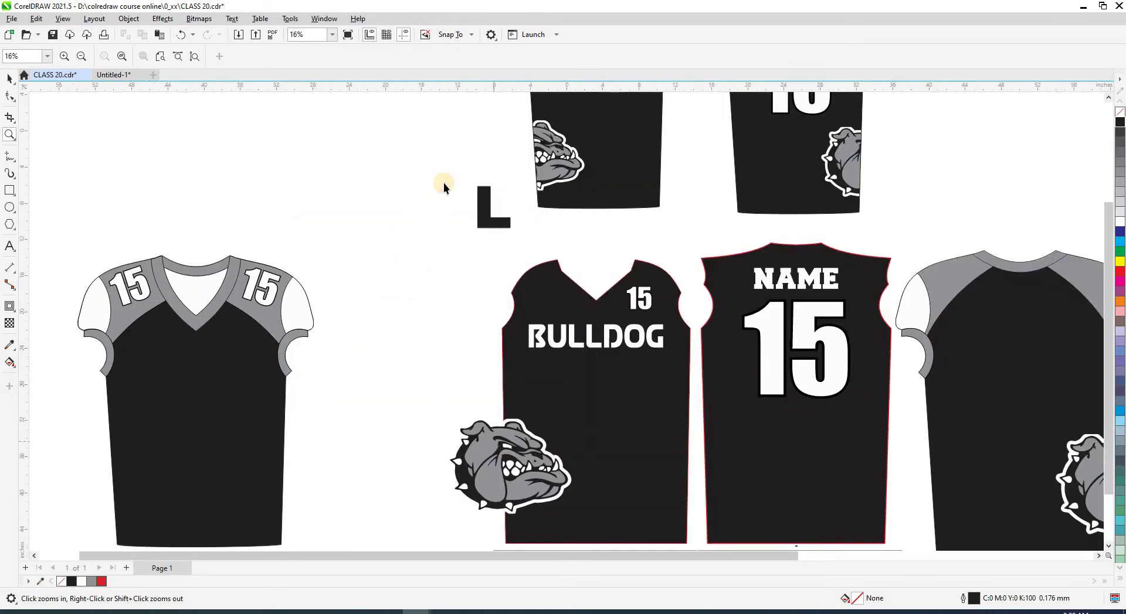
key(space)
scroll(527, 234, up, 3)
scroll(526, 236, up, 1)
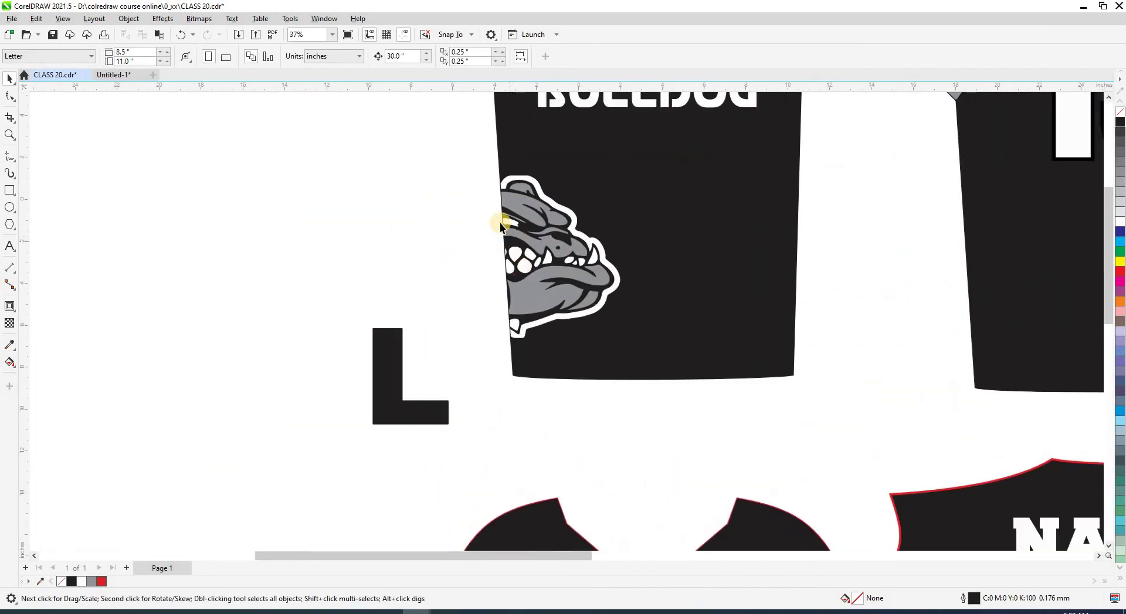
scroll(498, 225, down, 4)
scroll(473, 369, up, 1)
drag(472, 368, 478, 380)
scroll(476, 375, up, 3)
key(shift+F9)
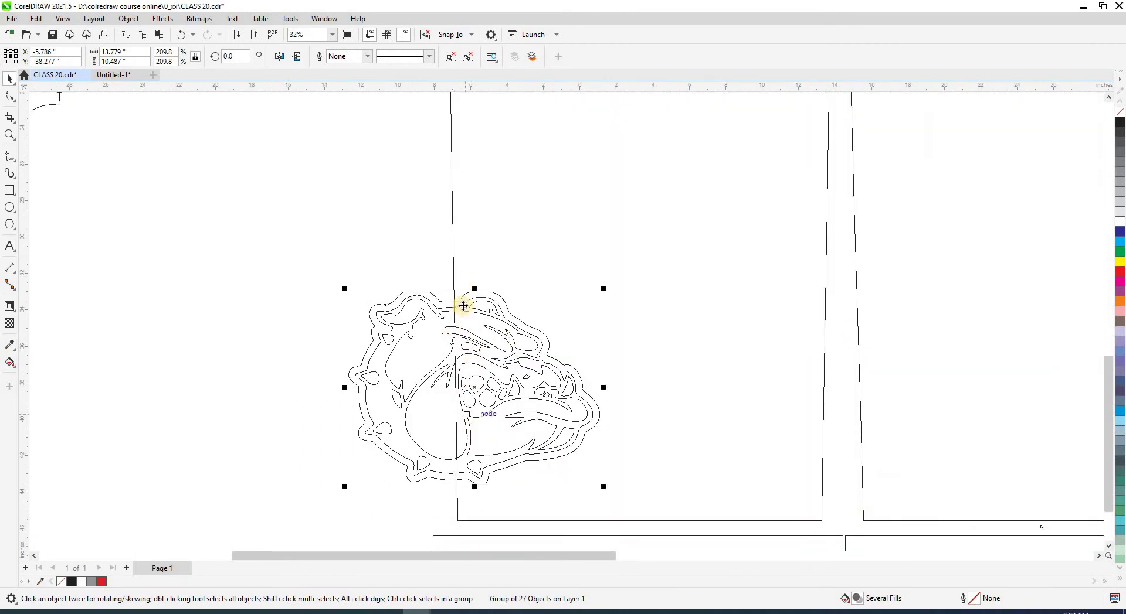
- Shift the bulldog logo slightly outward so the front piece's side edge crosses it as on the small mockup
scroll(463, 363, down, 2)
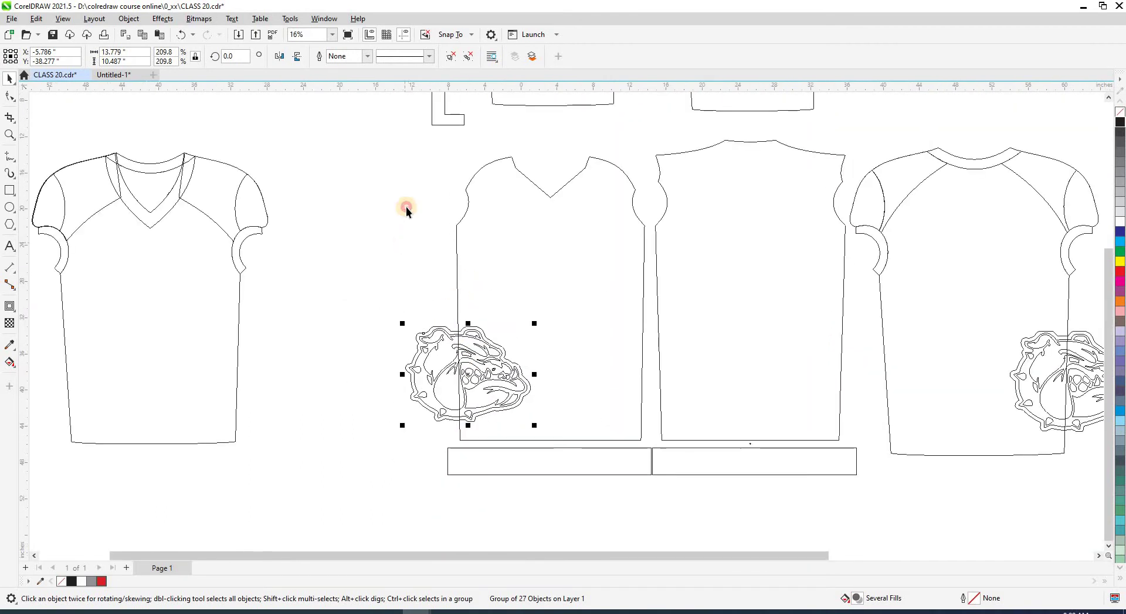
click(404, 209)
scroll(437, 241, up, 3)
key(shift+F9)
scroll(507, 317, up, 3)
scroll(478, 293, up, 1)
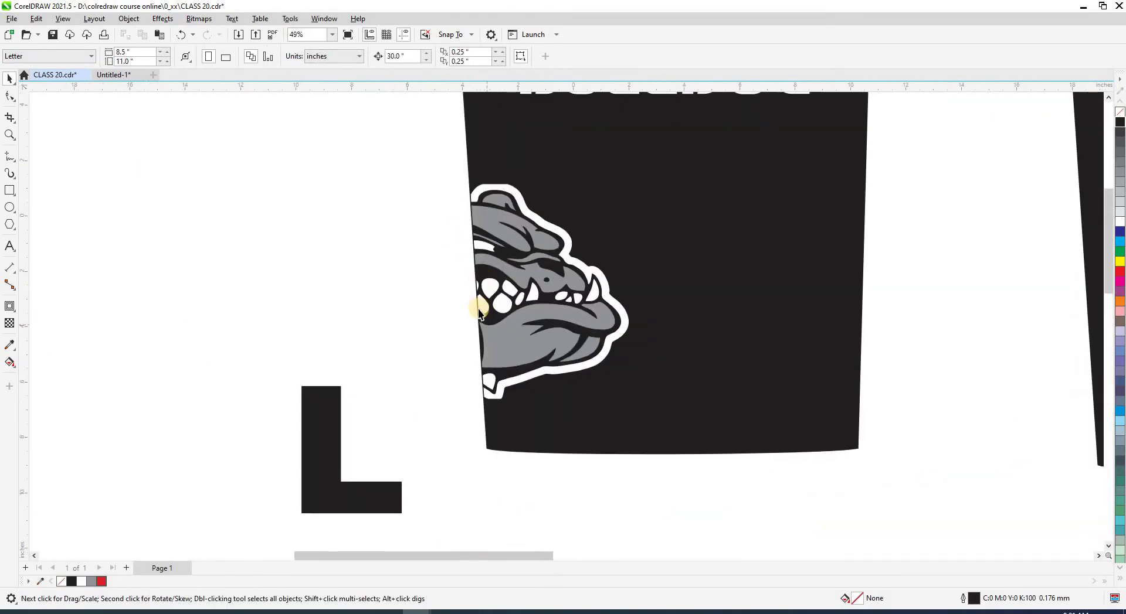
key(shift+F9)
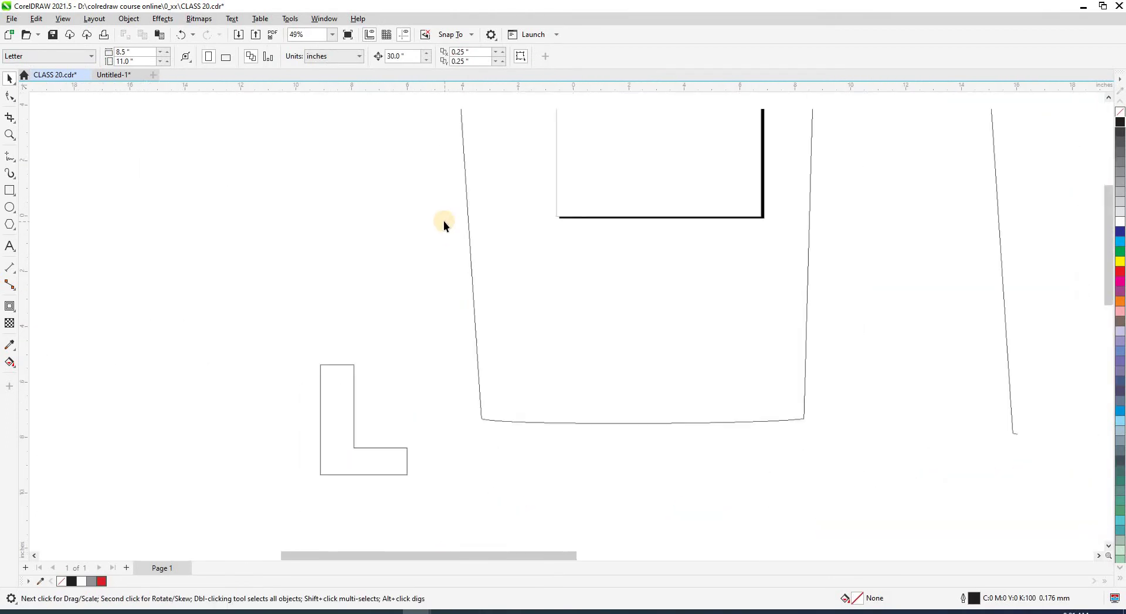
scroll(449, 459, down, 3)
scroll(438, 442, up, 2)
scroll(399, 384, up, 1)
key(shift+F9)
scroll(399, 382, up, 4)
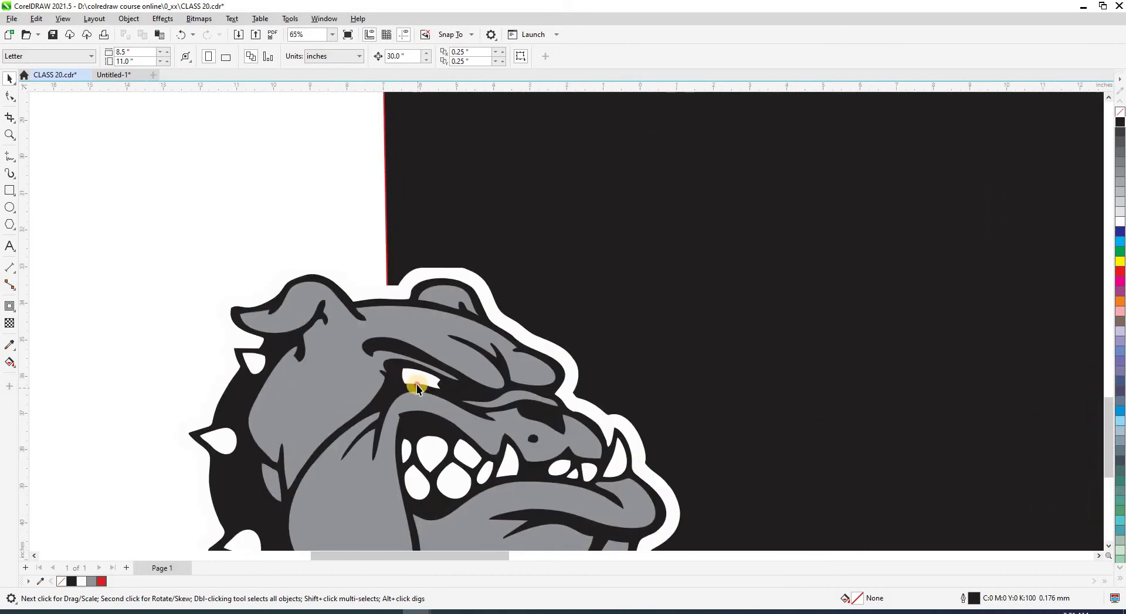
drag(409, 382, 414, 384)
key(shift+F9)
key(shift+F9)
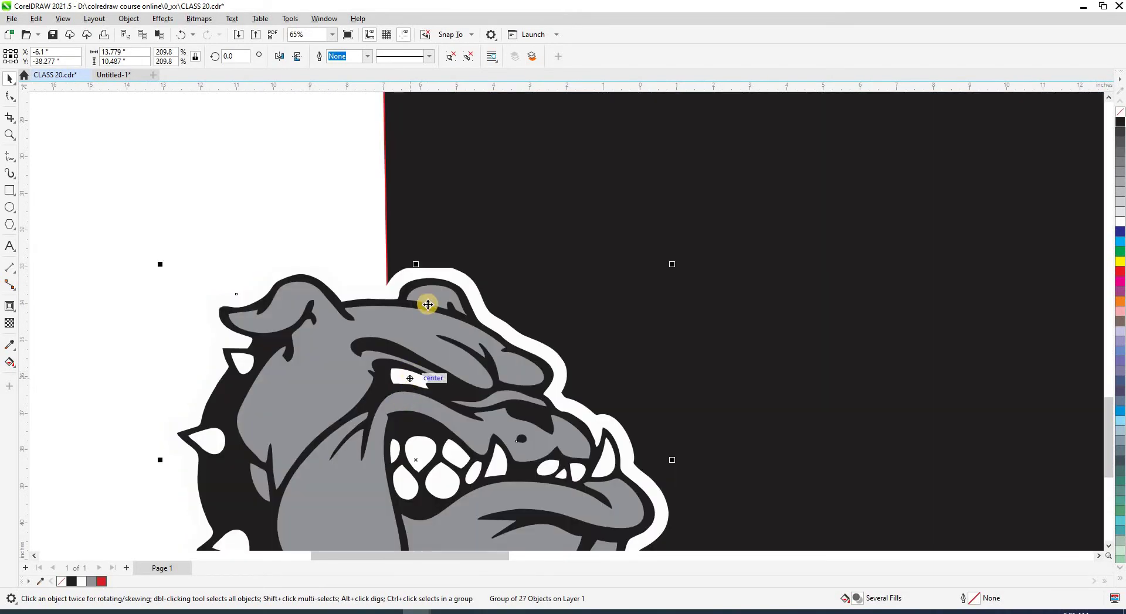
- Enlarge the bulldog logo proportionally to about 15 by 11.4 inches
scroll(434, 329, down, 5)
scroll(347, 363, up, 1)
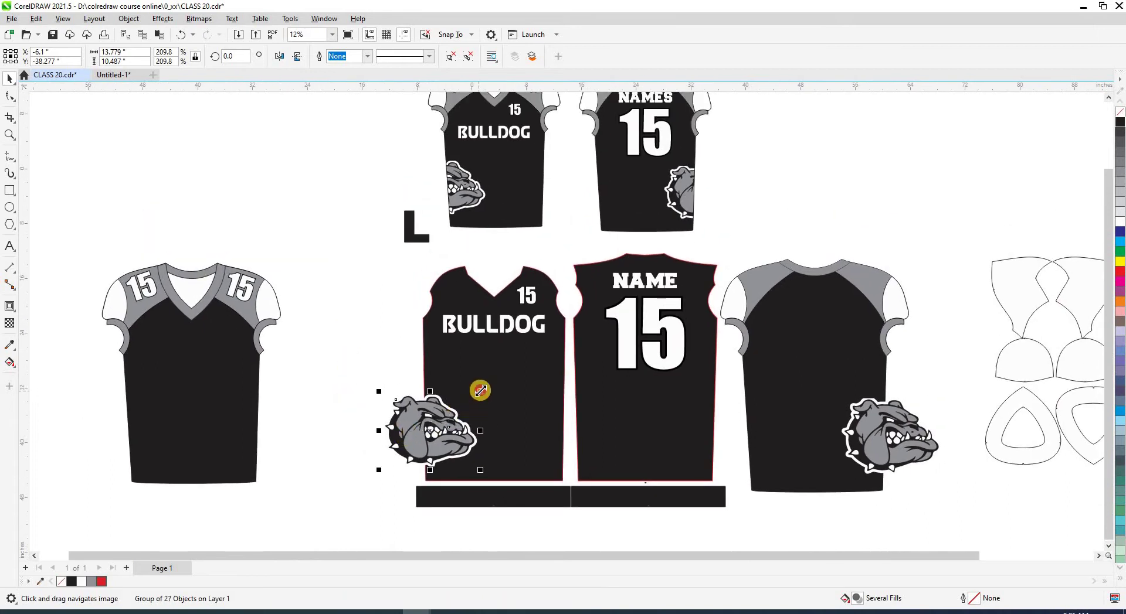
drag(480, 391, 488, 385)
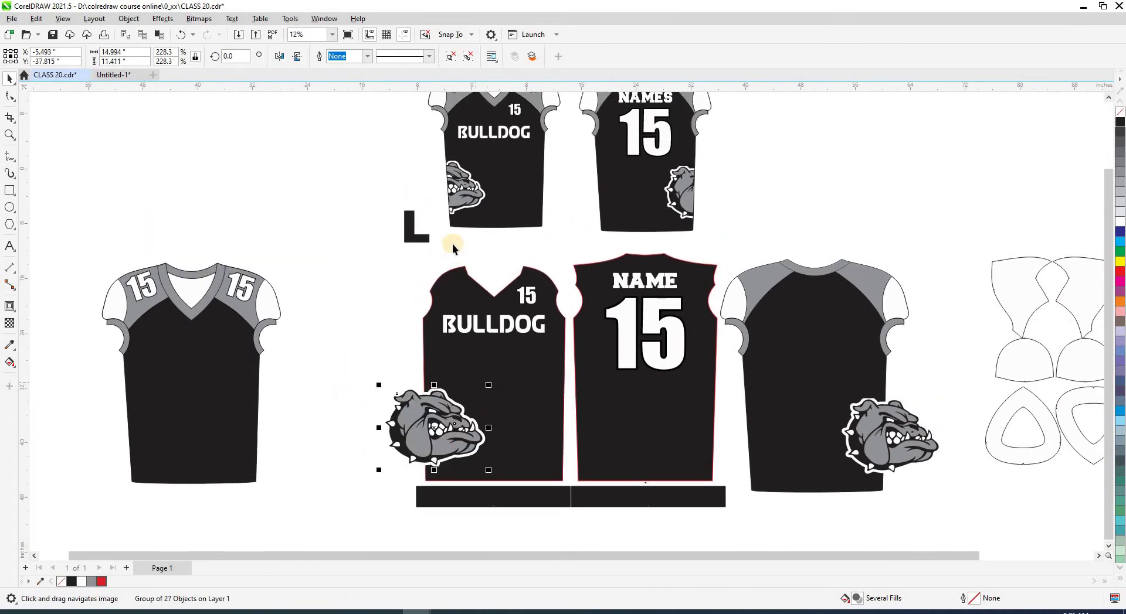
click(367, 351)
- Shift the enlarged bulldog logo about 0.3 inches outward across the front piece's side edge
key(shift+F9)
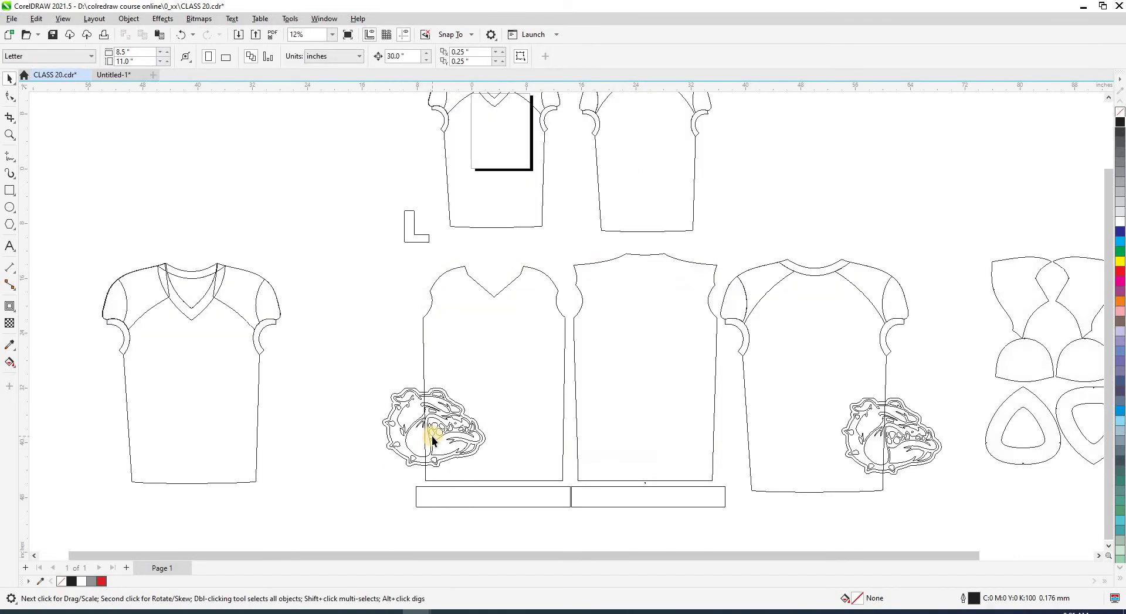
scroll(432, 440, up, 5)
drag(434, 388, 438, 389)
key(shift+F9)
key(shift+F9)
scroll(437, 389, down, 4)
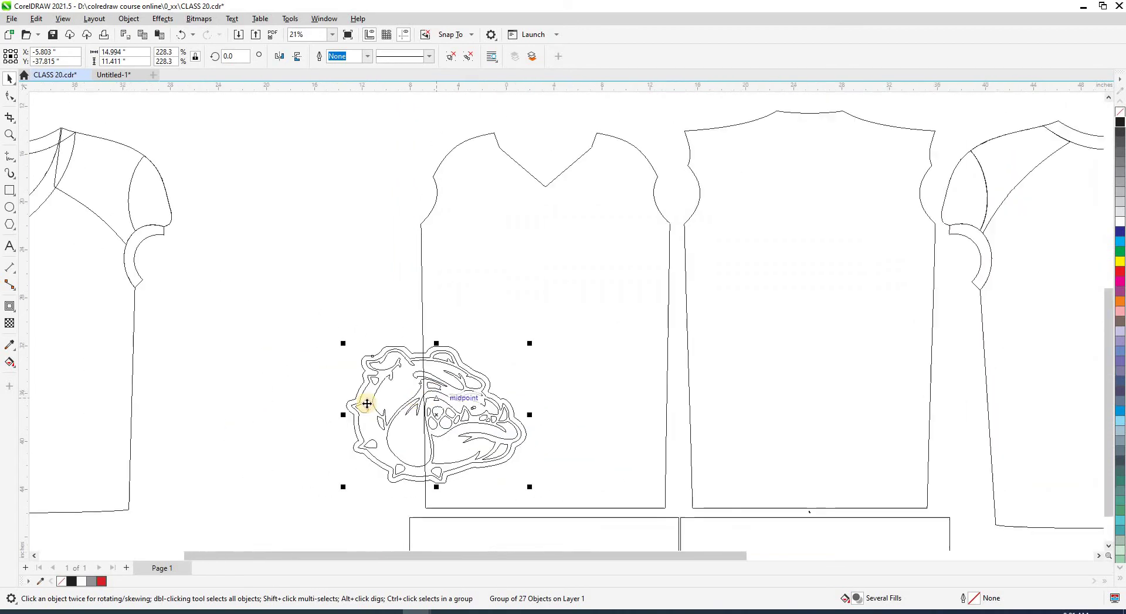
- Place the bulldog logo inside the front pattern piece's PowerClip so the side edge crops it
key(Escape)
scroll(388, 449, down, 3)
key(shift+F9)
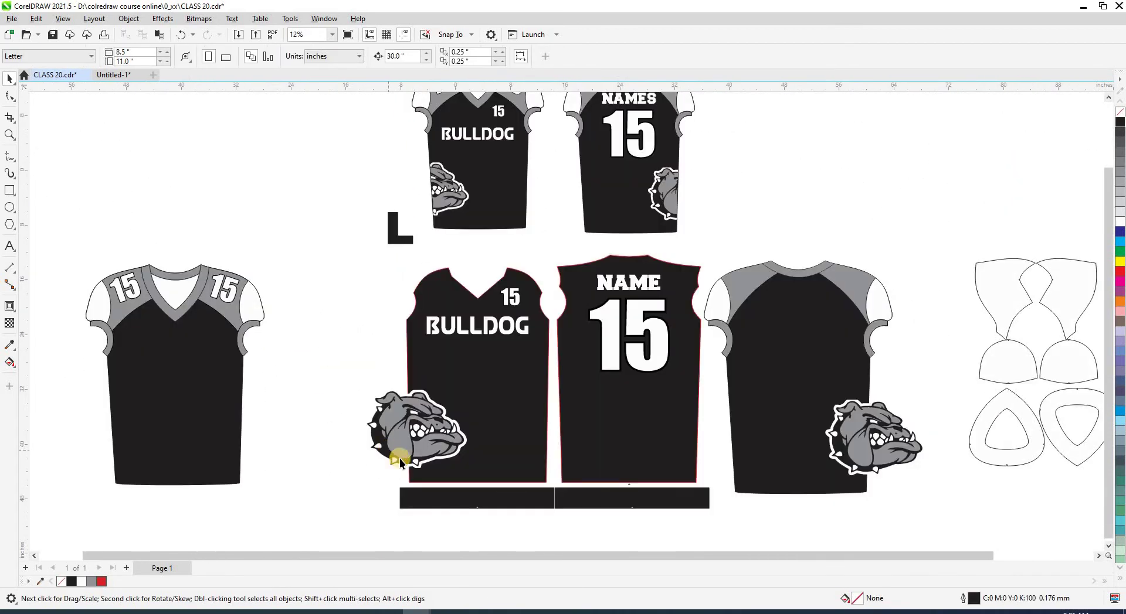
scroll(412, 466, up, 7)
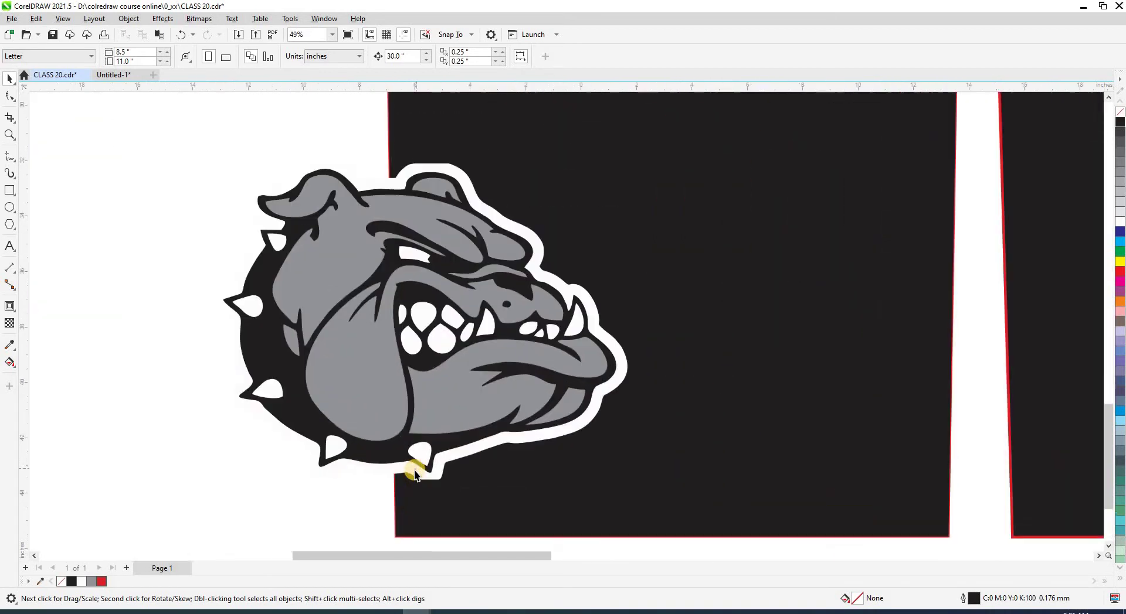
key(shift+F9)
key(shift+F9)
scroll(418, 433, down, 4)
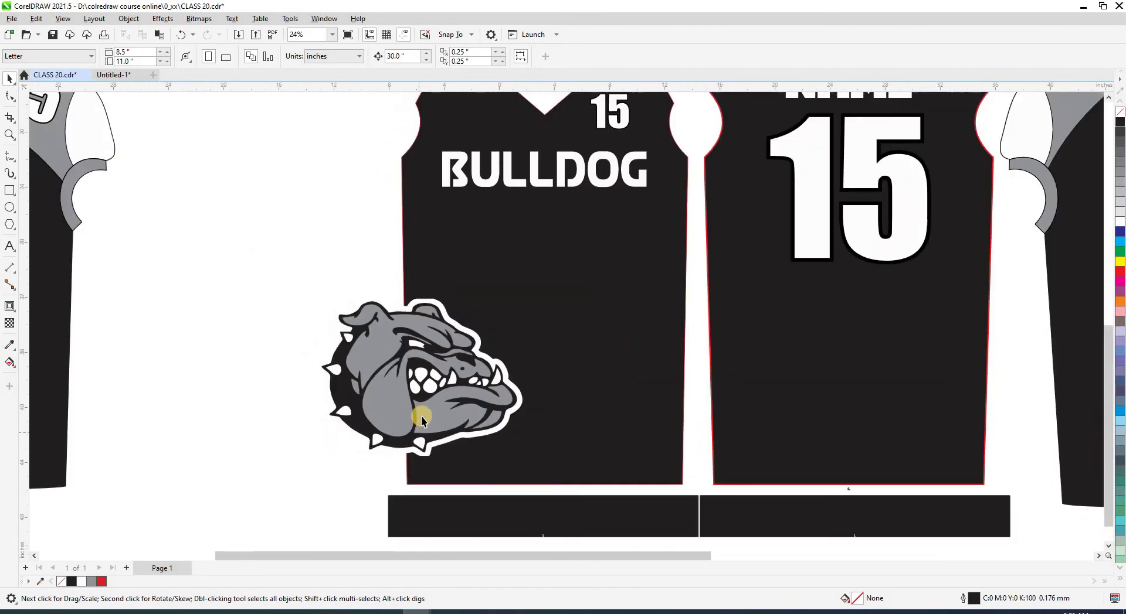
click(421, 416)
scroll(421, 417, down, 2)
click(447, 322)
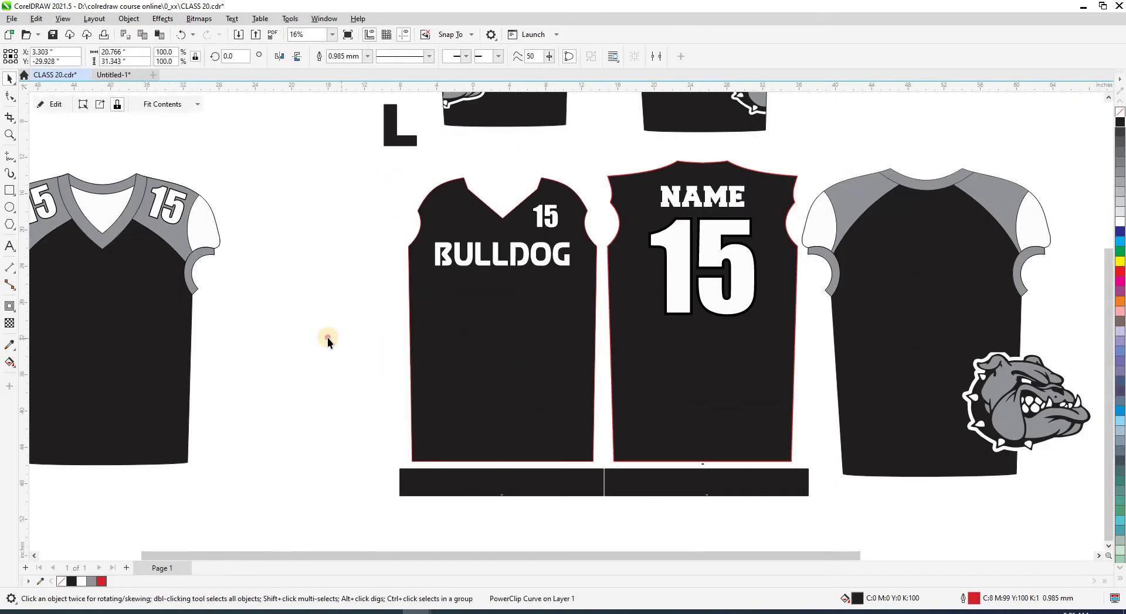
key(shift+F9)
key(shift+F9)
- Move the large back mockup, its bulldog logo and the unfilled sleeve pieces away from the back pattern piece
scroll(409, 385, down, 2)
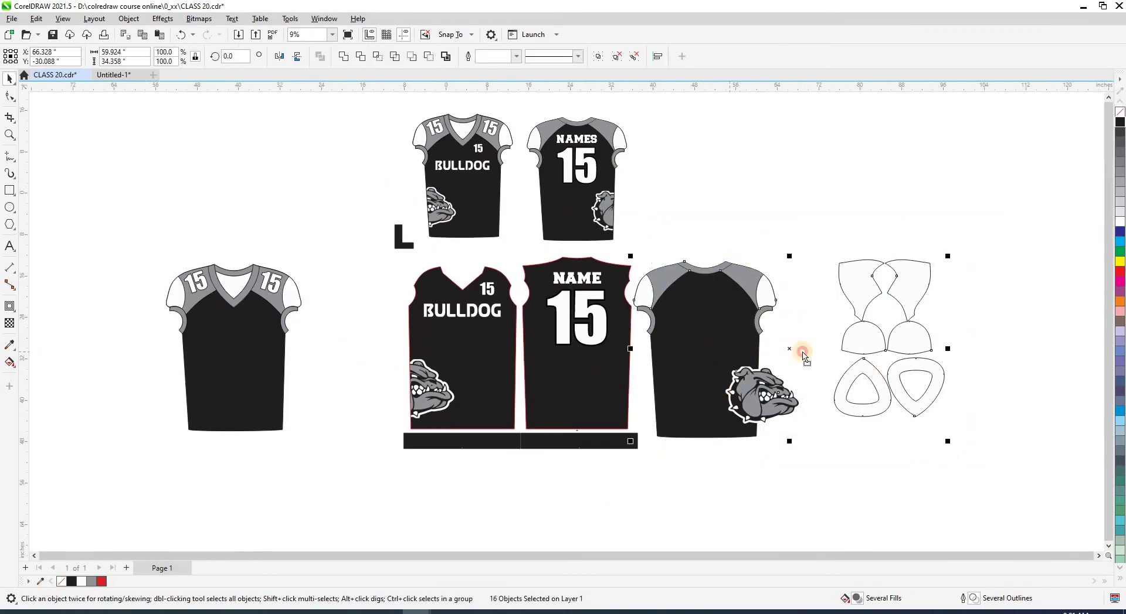
drag(799, 405, 938, 410)
click(484, 428)
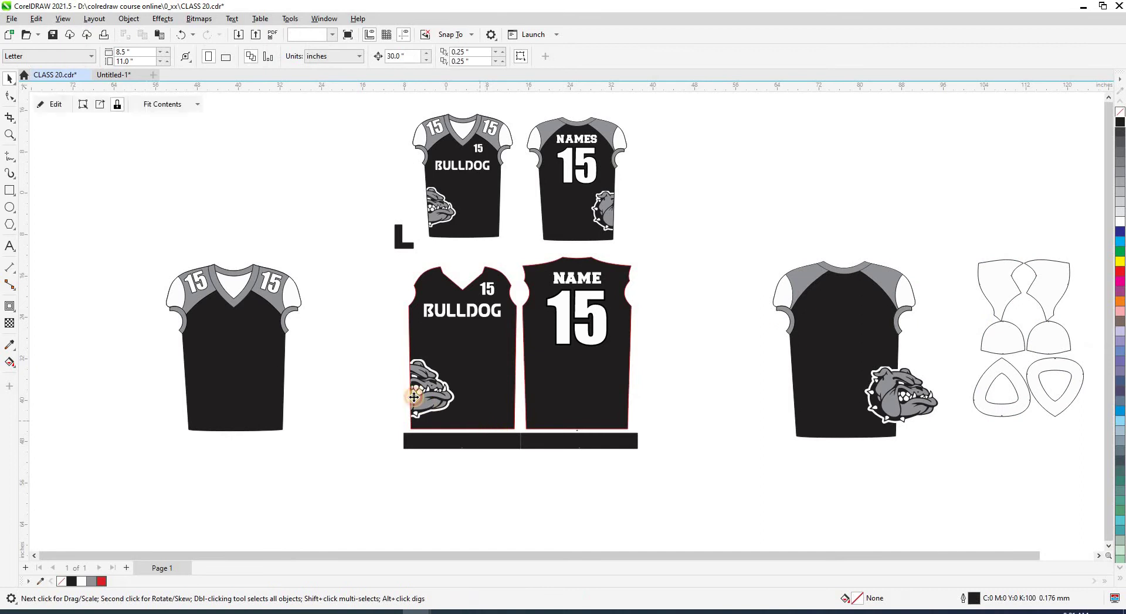
- Move the front piece to the other side of the back piece, joining their side seams at the lower armhole corners
drag(420, 370, 643, 372)
click(603, 304)
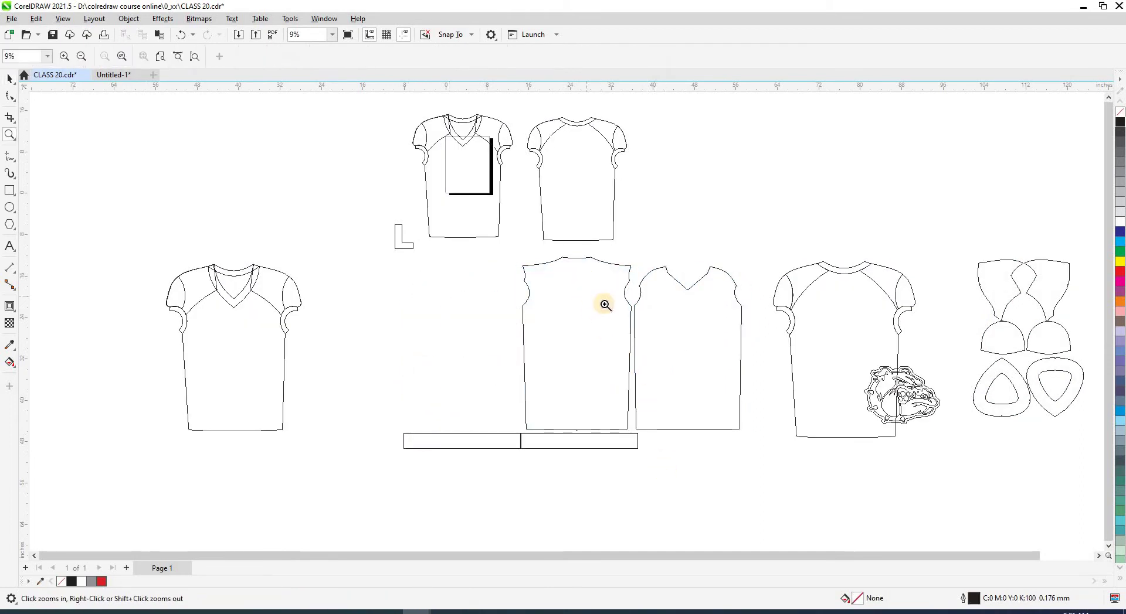
scroll(657, 308, up, 5)
mouse_move(666, 229)
mouse_down()
mouse_move(673, 238)
mouse_move(659, 233)
mouse_up()
scroll(633, 258, up, 3)
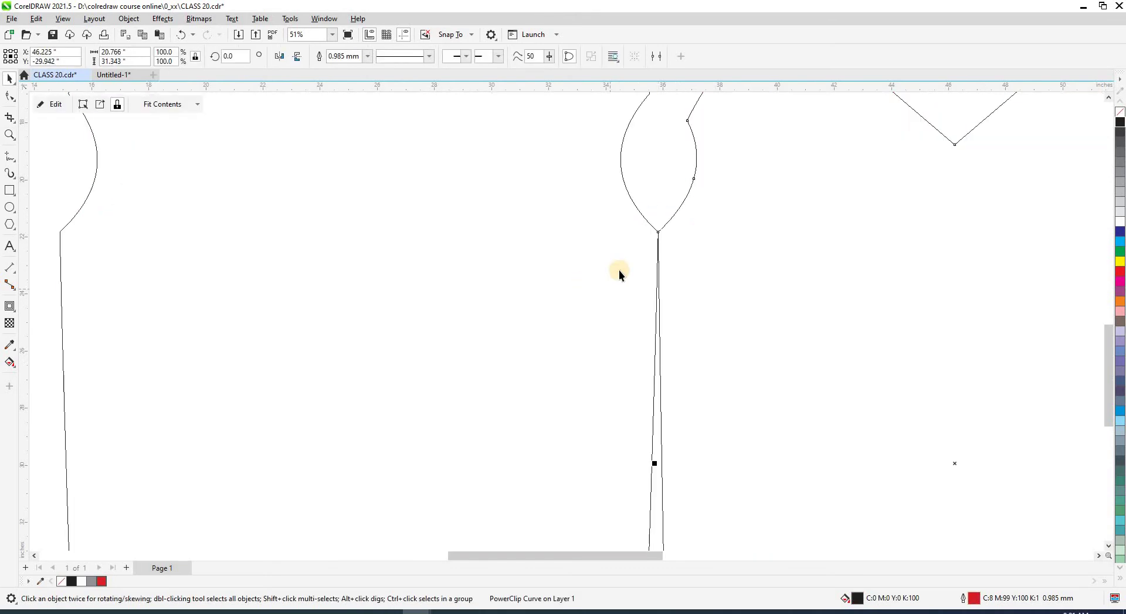
scroll(615, 258, down, 6)
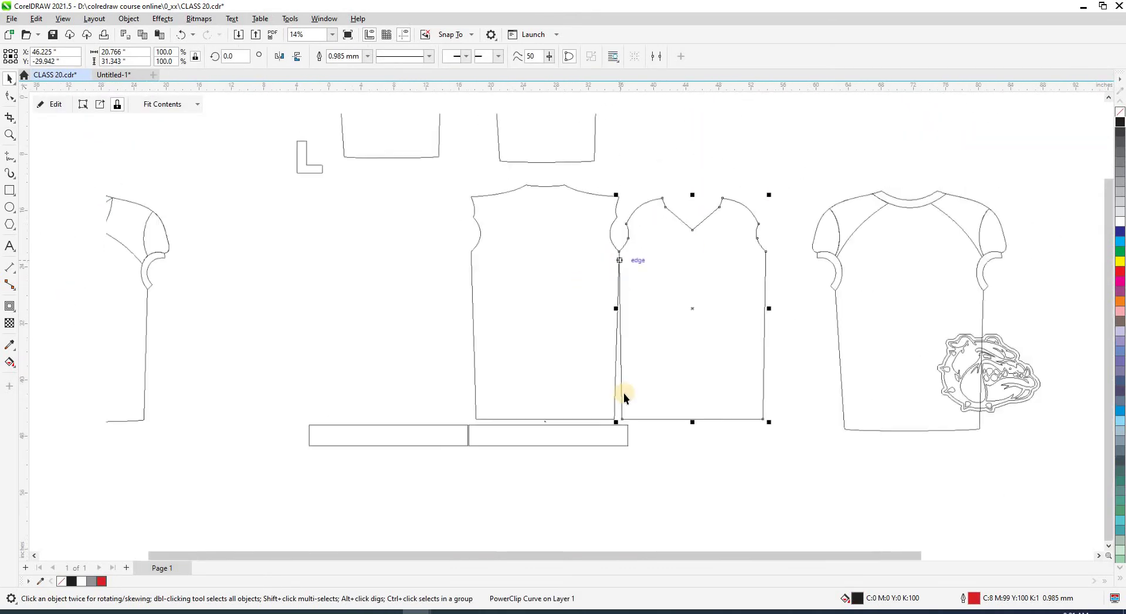
scroll(623, 369, up, 3)
click(640, 397)
scroll(621, 416, up, 2)
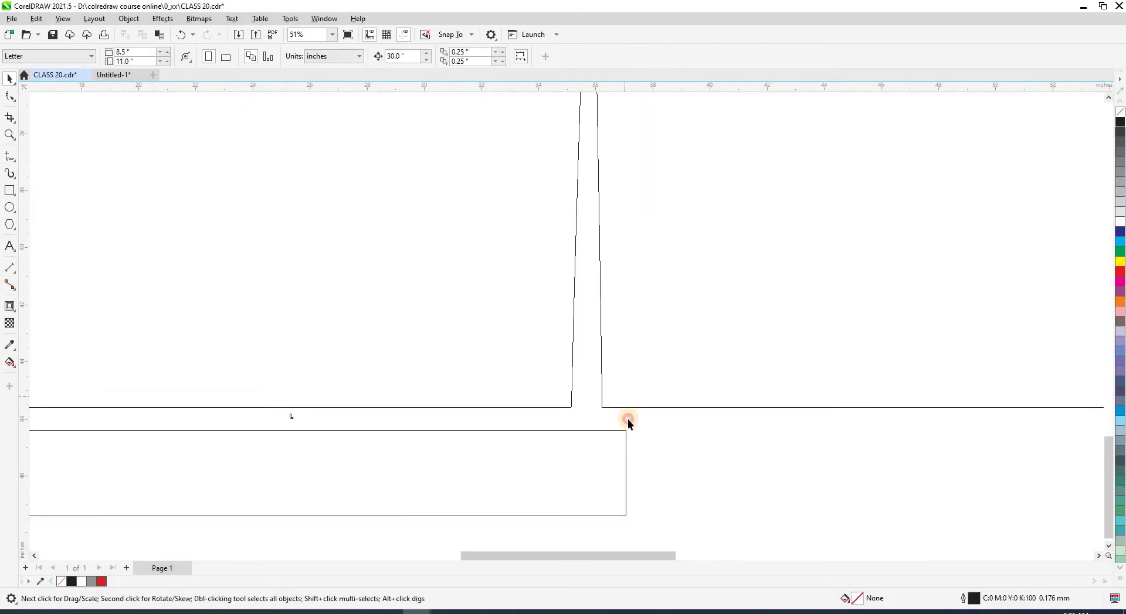
- Rotate the front piece about the shared armhole corner to 357.4° so its bottom side corner meets the back piece's hem corner
click(627, 418)
scroll(602, 484, down, 2)
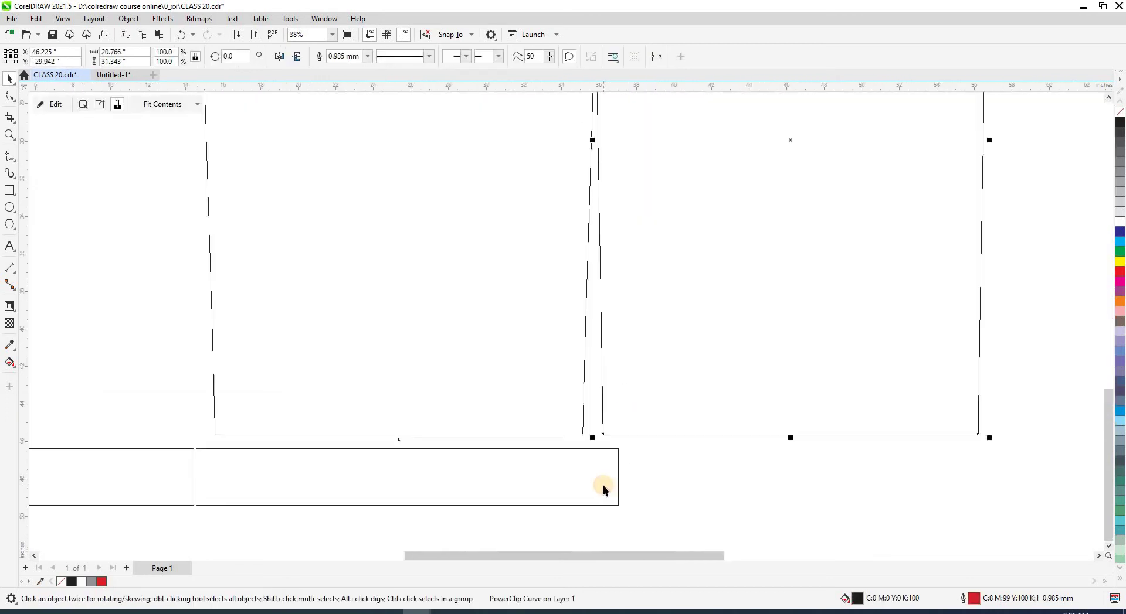
scroll(634, 395, down, 4)
click(635, 395)
click(667, 445)
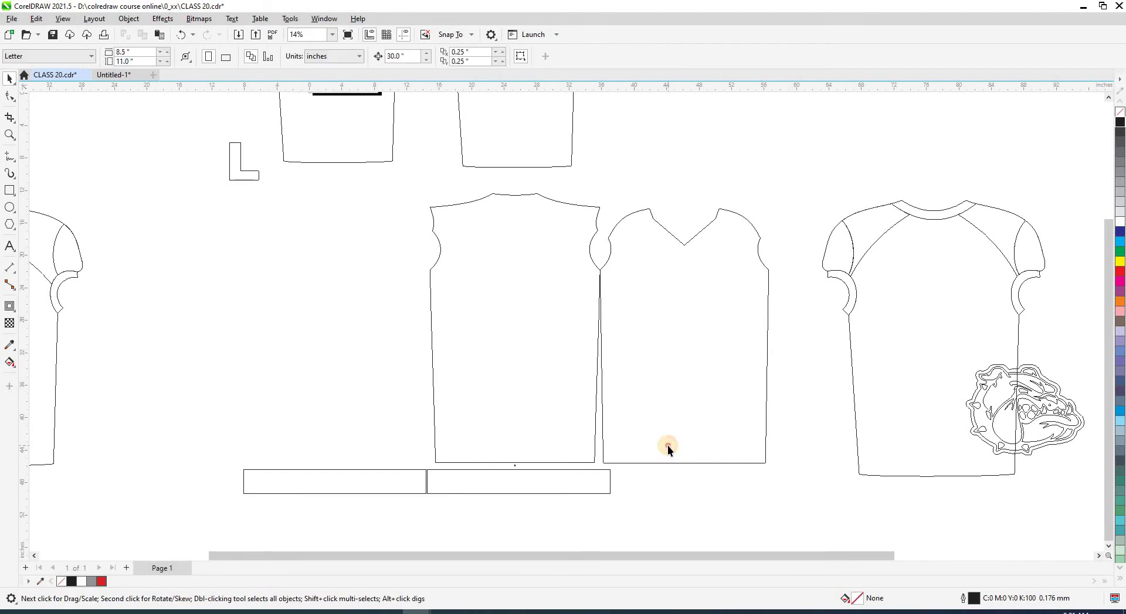
click(661, 414)
click(663, 412)
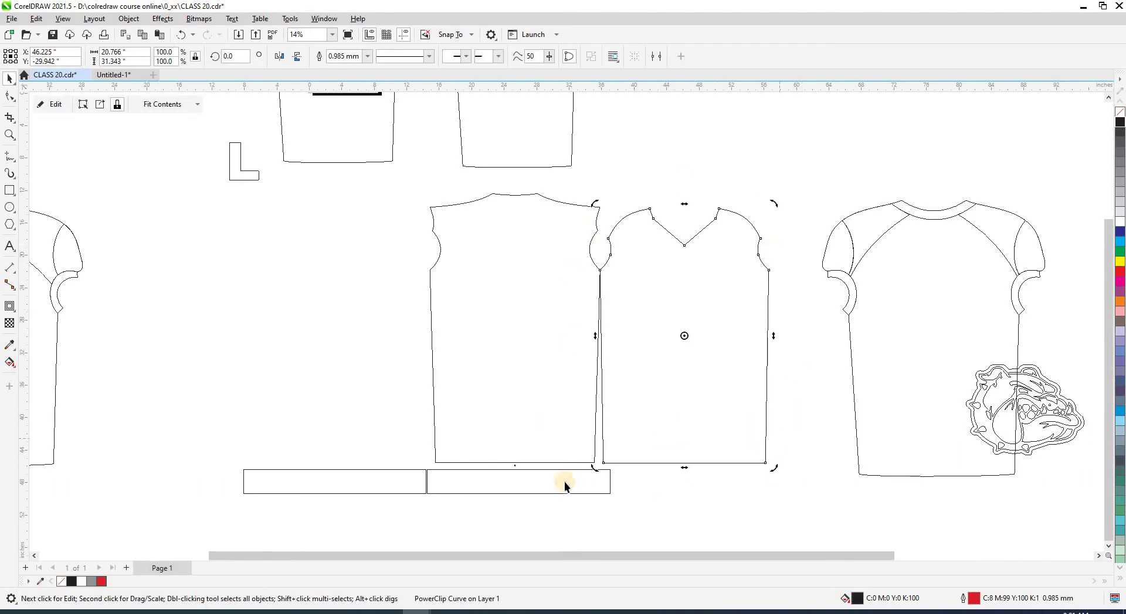
scroll(622, 312, up, 1)
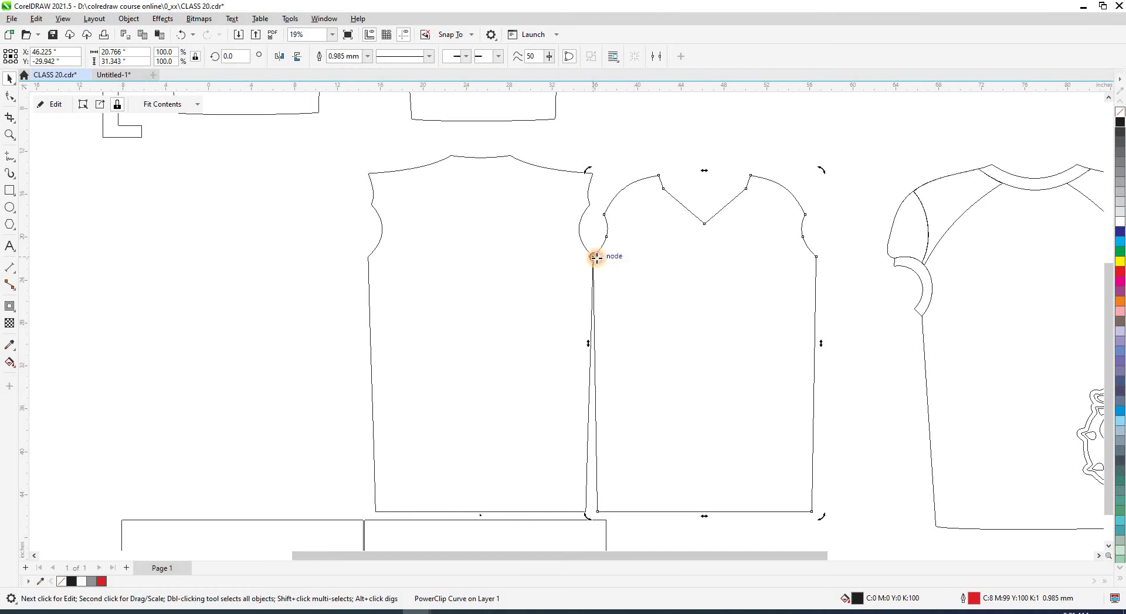
scroll(604, 515, up, 3)
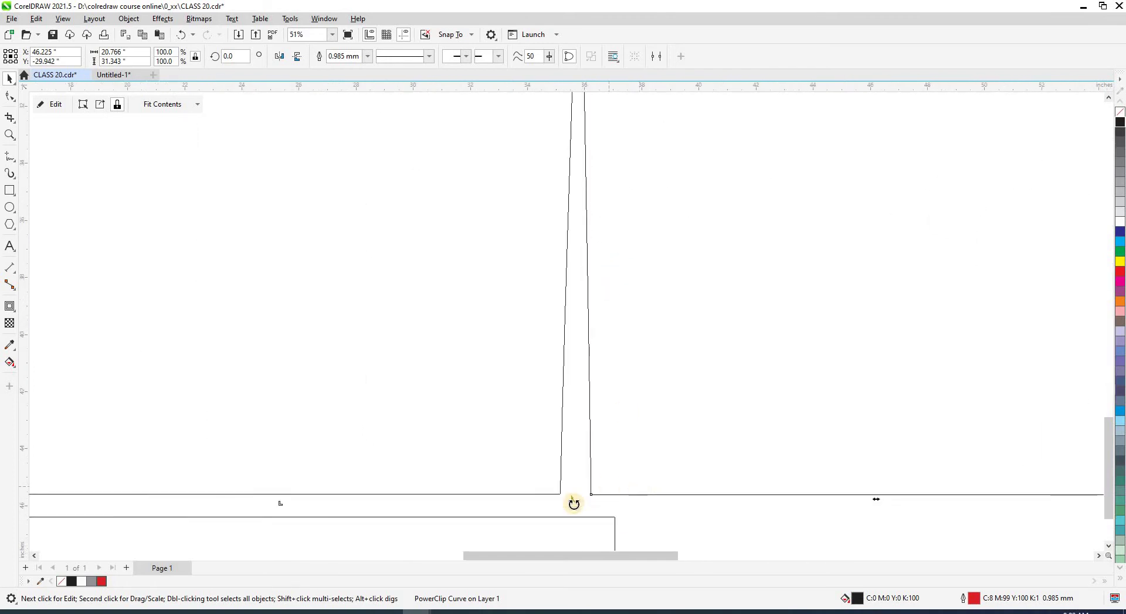
drag(582, 495, 564, 492)
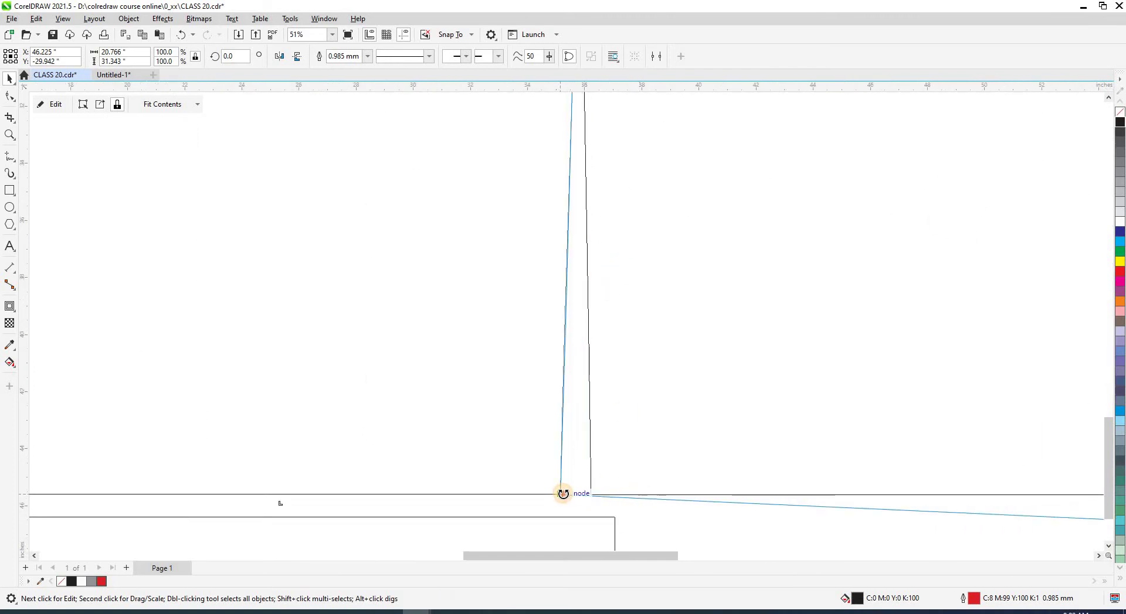
scroll(588, 399, down, 4)
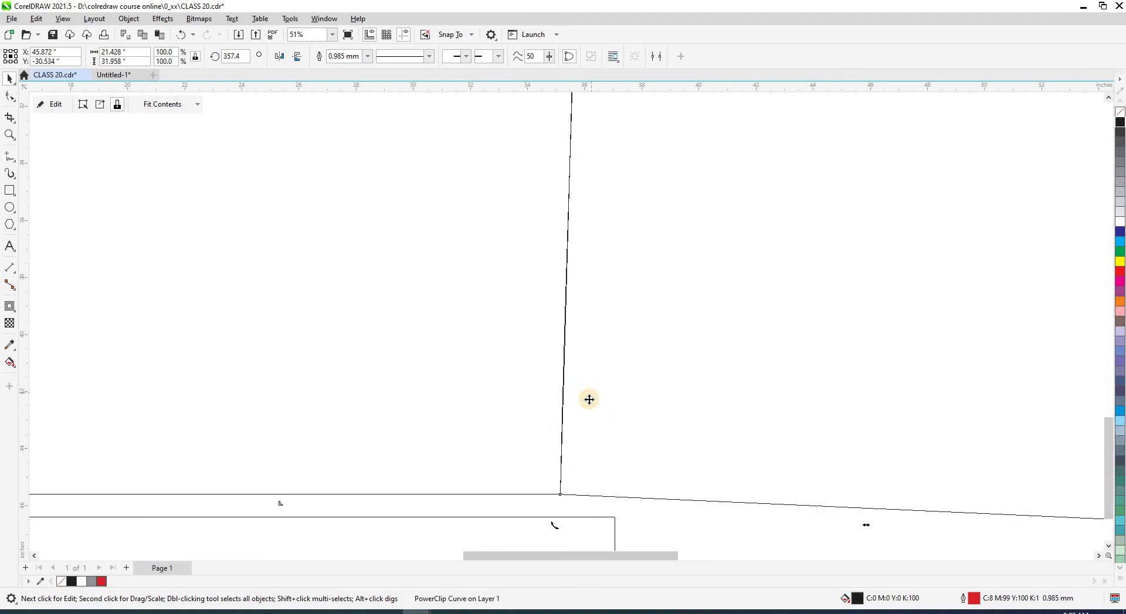
- Add a horizontal guideline level with the back piece's hem
click(650, 469)
scroll(560, 381, up, 1)
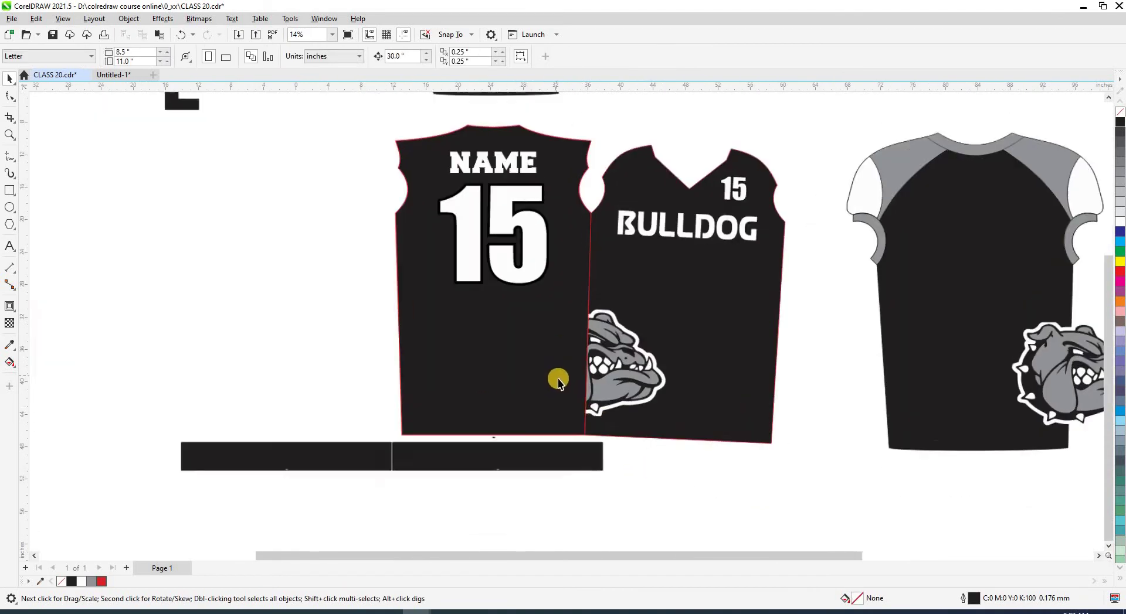
drag(424, 275, 384, 444)
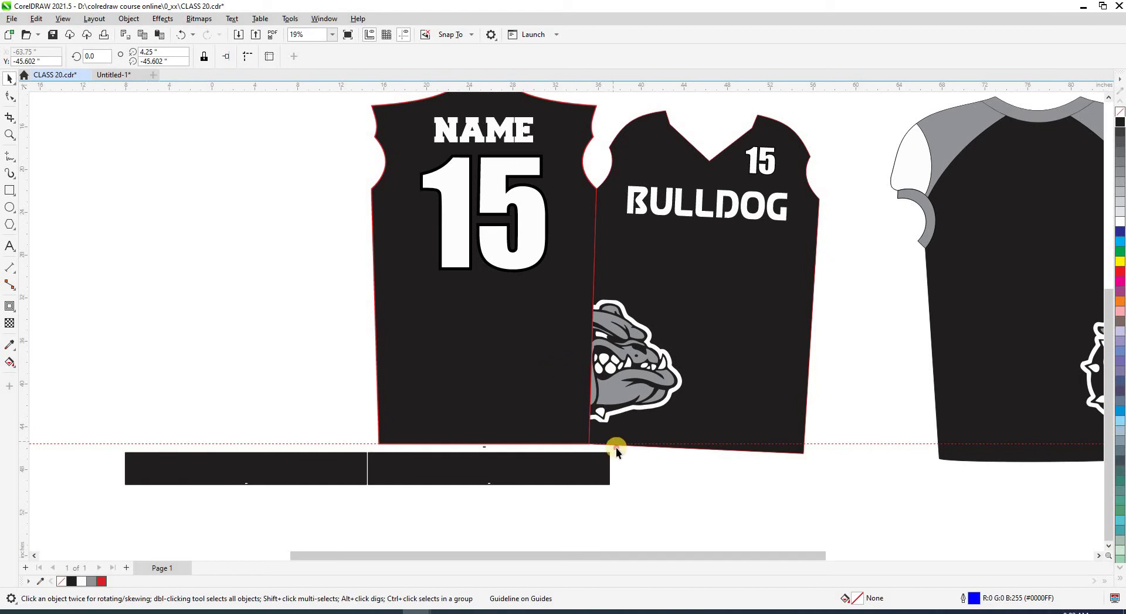
- Copy the bulldog logo out of the front piece's PowerClip and place the copy inside the back piece at the same spot
click(621, 387)
click(618, 377)
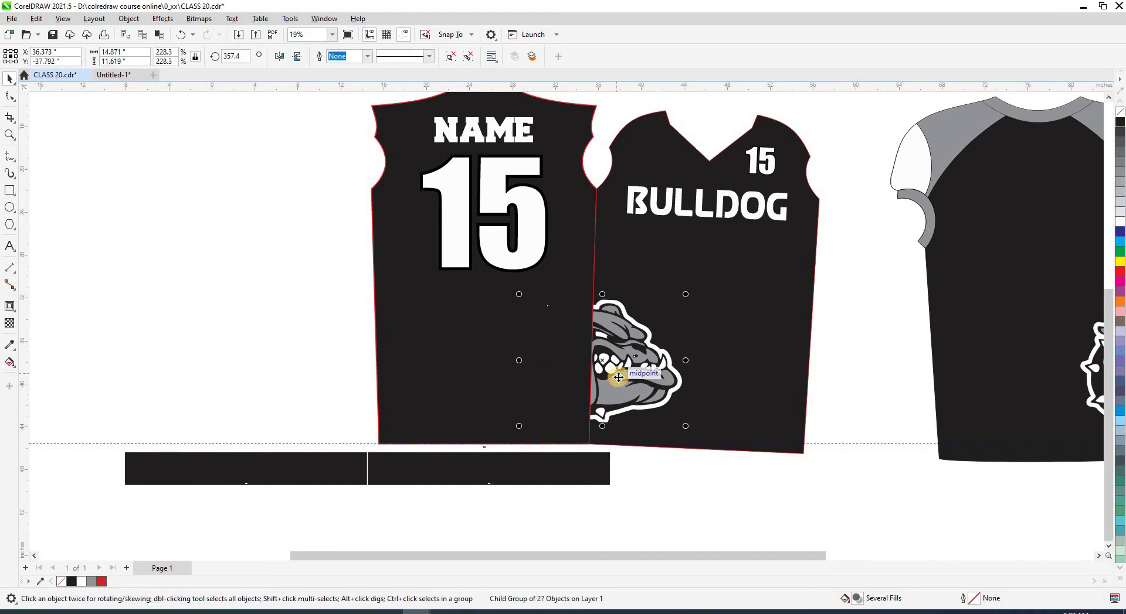
click(648, 491)
key(ctrl+z)
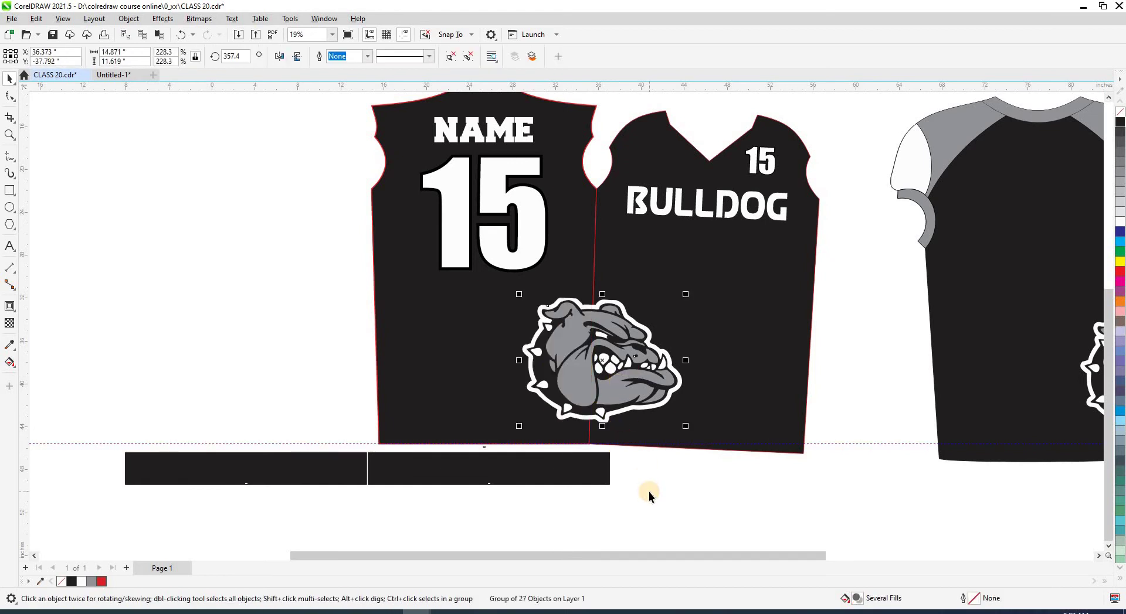
click(674, 358)
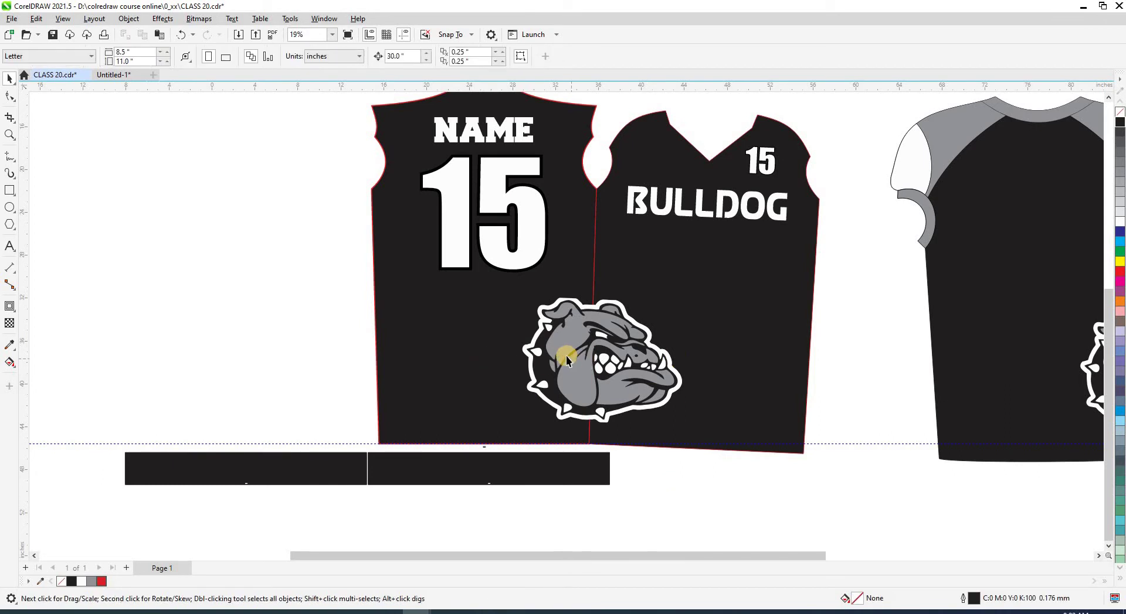
click(479, 353)
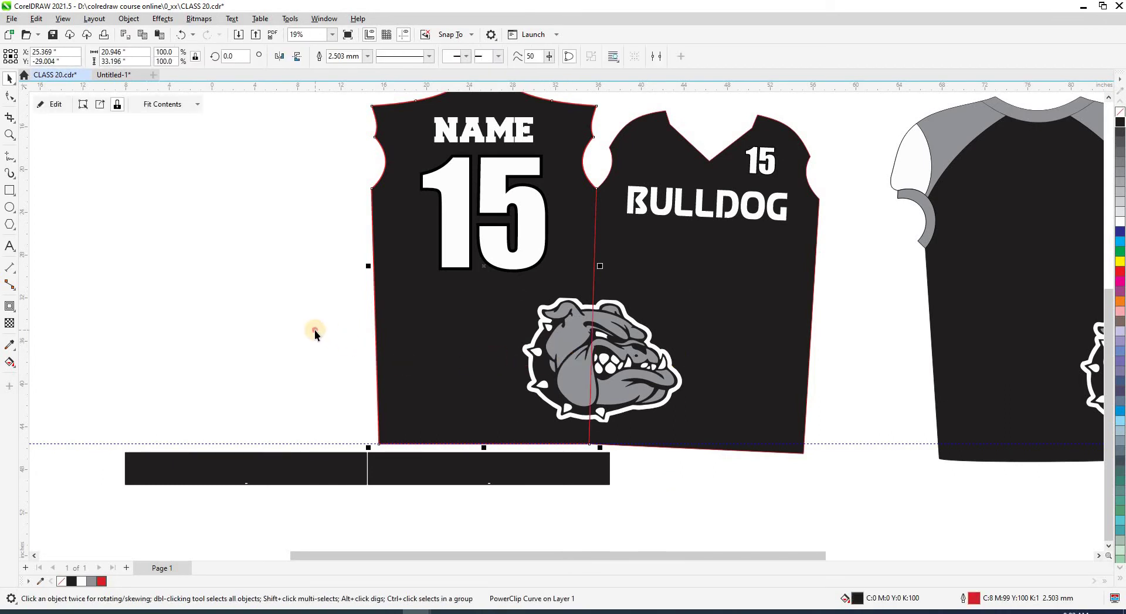
- Delete the horizontal guideline and remove the red outlines from the joined front and back pieces
click(730, 472)
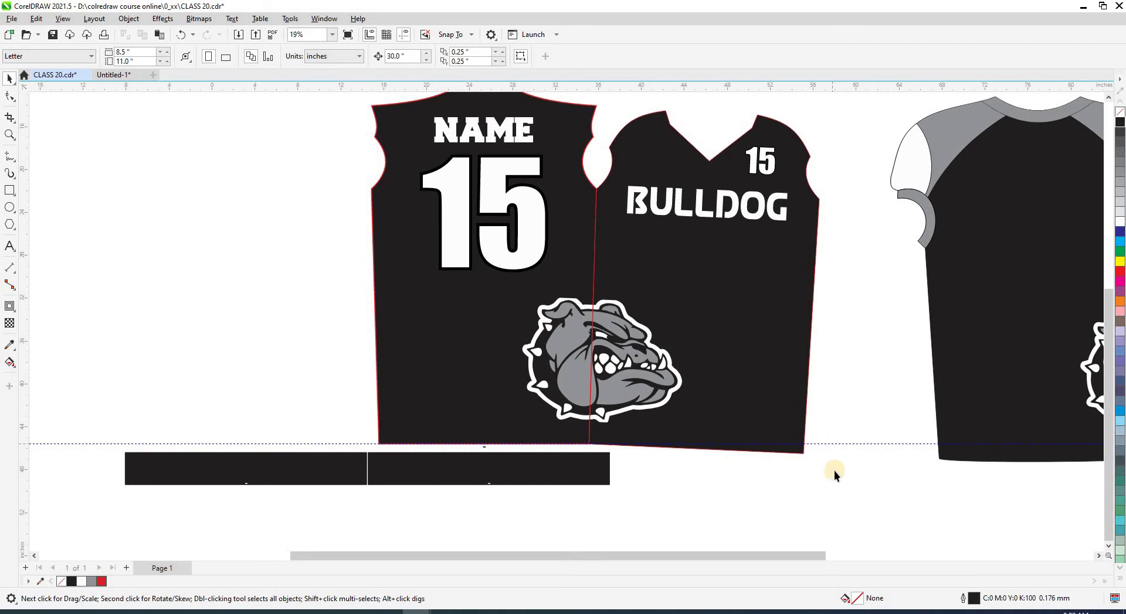
click(586, 250)
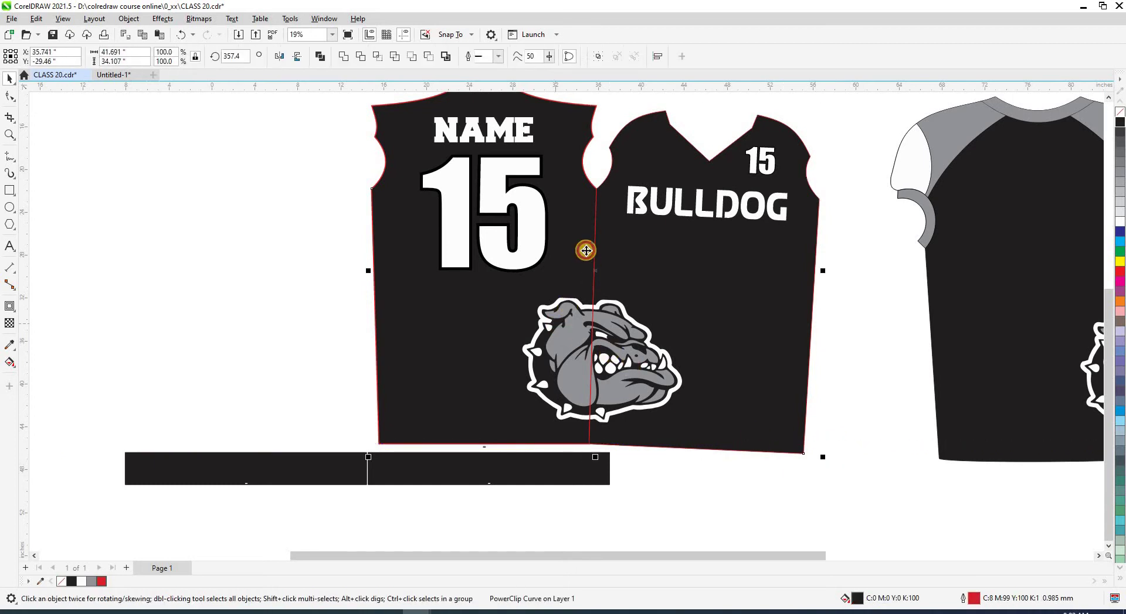
shift+click(585, 250)
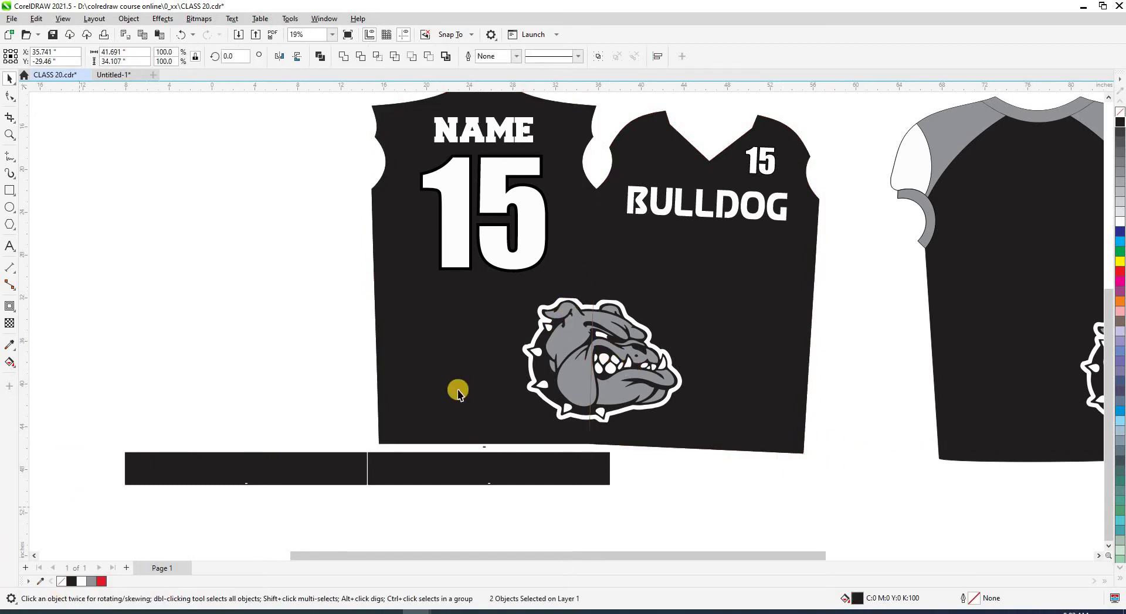
key(Escape)
- Straighten the front piece with a rotation angle of 360° and move it back to the other side of the back piece
scroll(586, 316, up, 4)
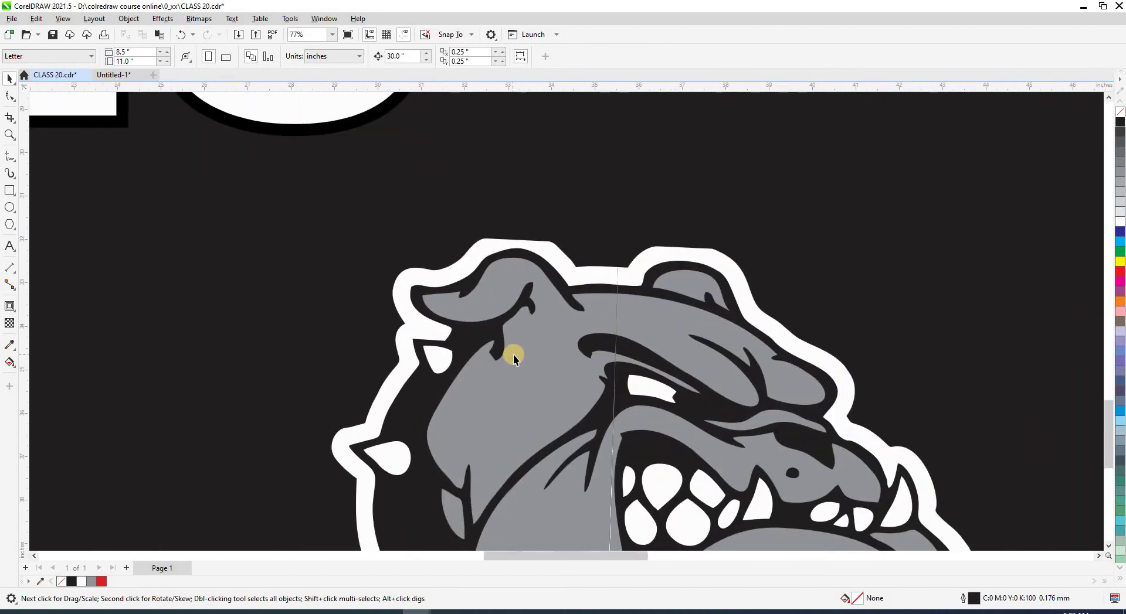
scroll(512, 354, down, 3)
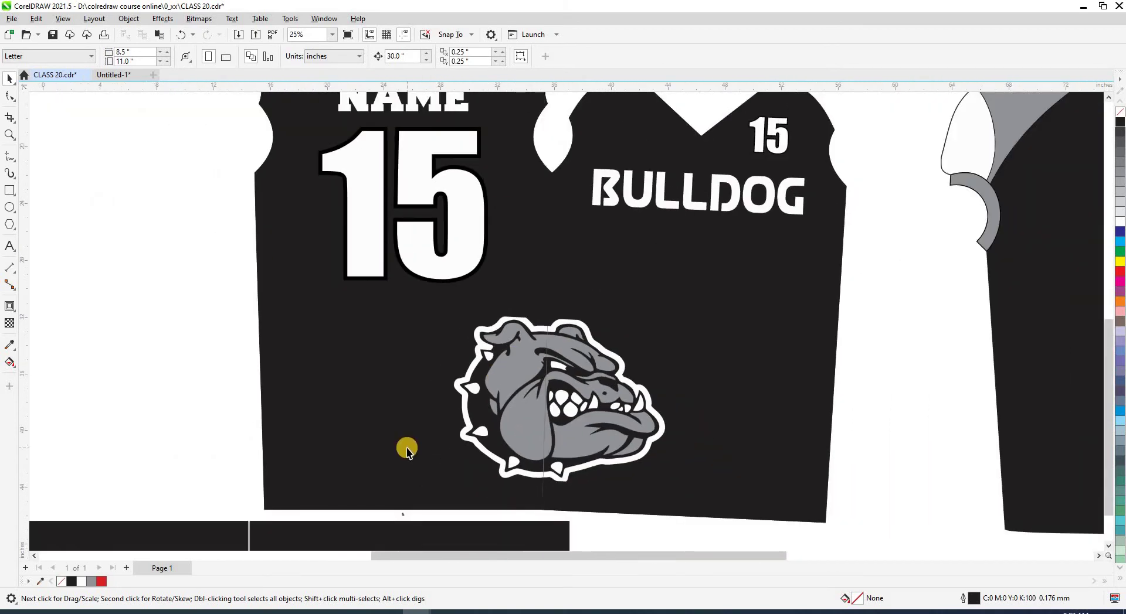
scroll(402, 452, down, 3)
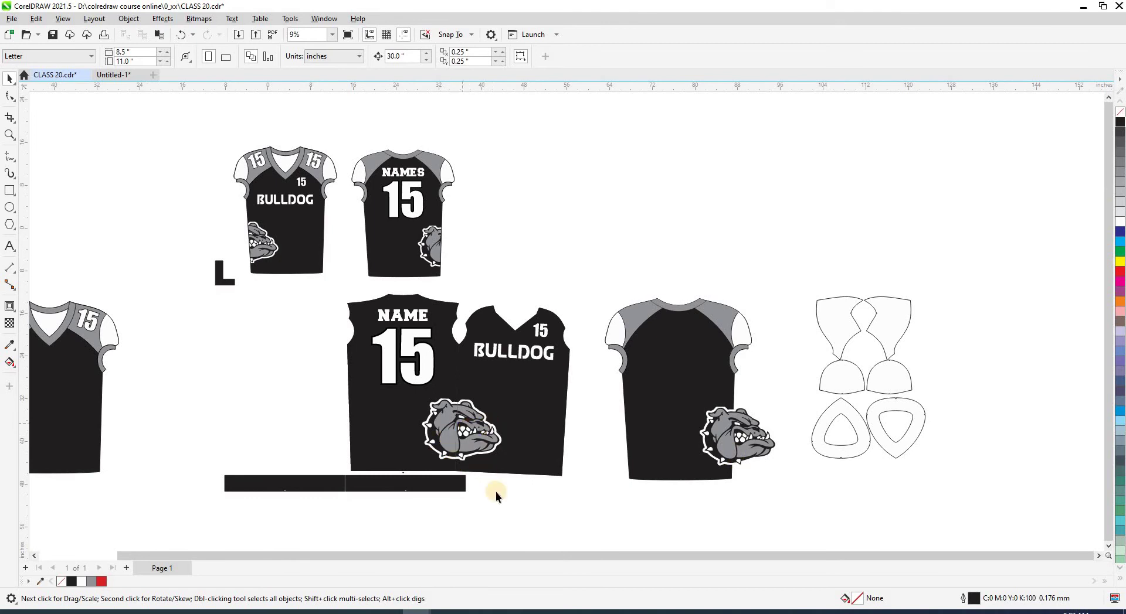
key(z)
drag(328, 289, 583, 498)
click(590, 427)
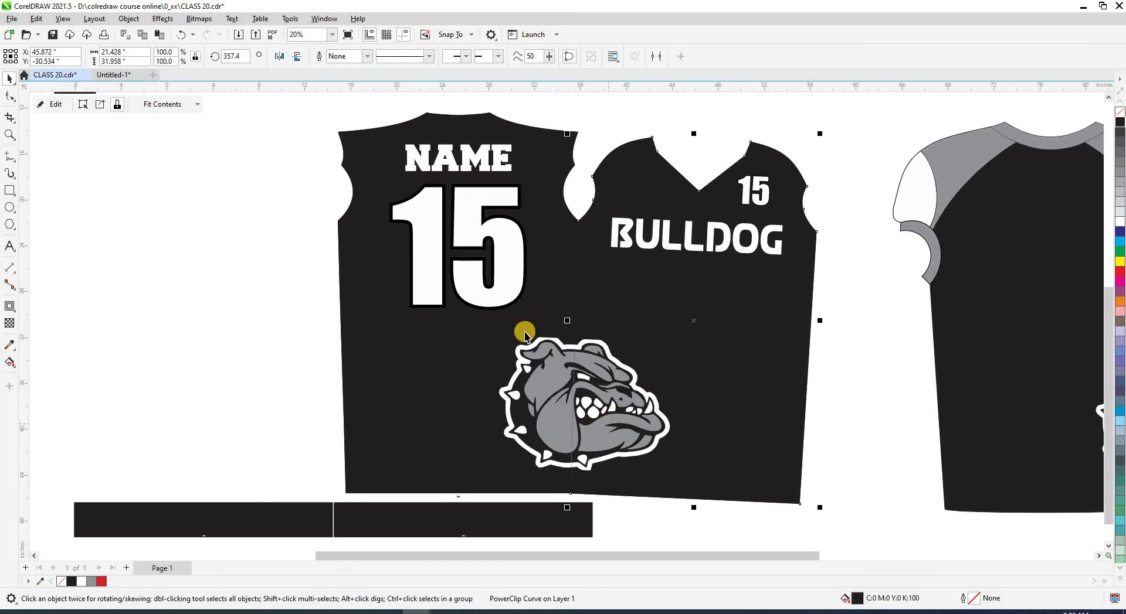
text(360)
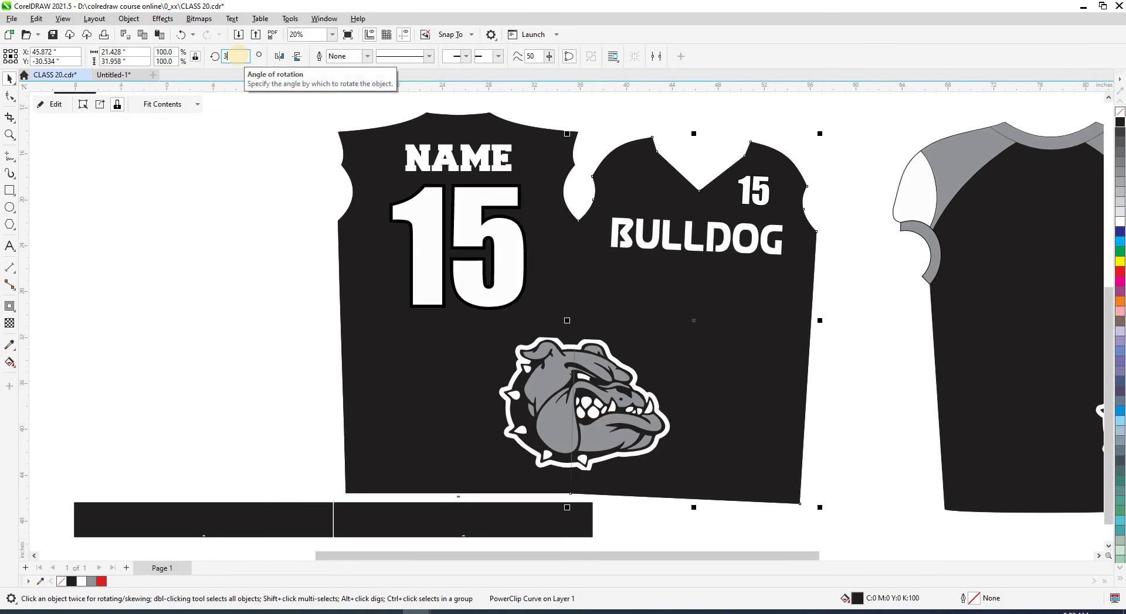
key(Return)
drag(682, 308, 201, 287)
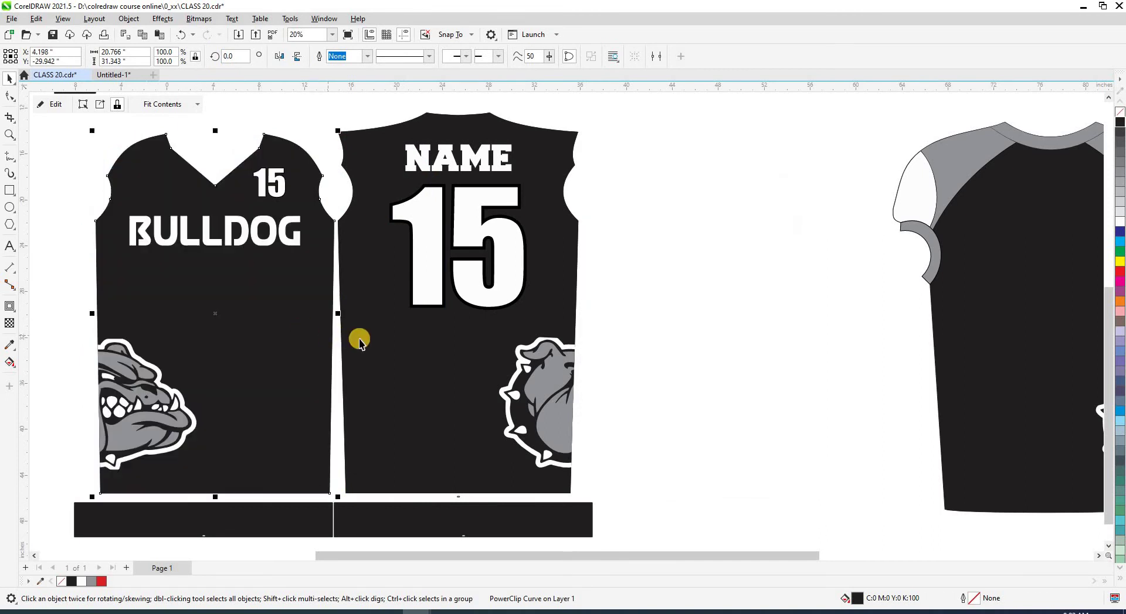
- Switch to wireframe display and move the back piece about 1.3 inches away from the front piece
click(683, 348)
scroll(742, 416, down, 2)
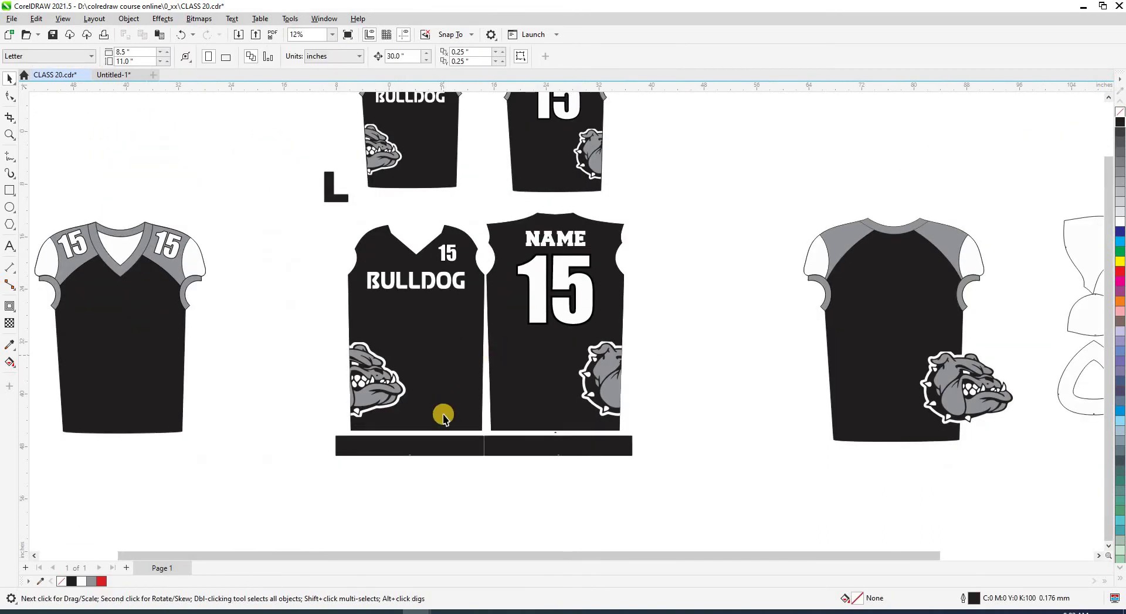
key(shift+F9)
click(472, 415)
drag(596, 397, 605, 396)
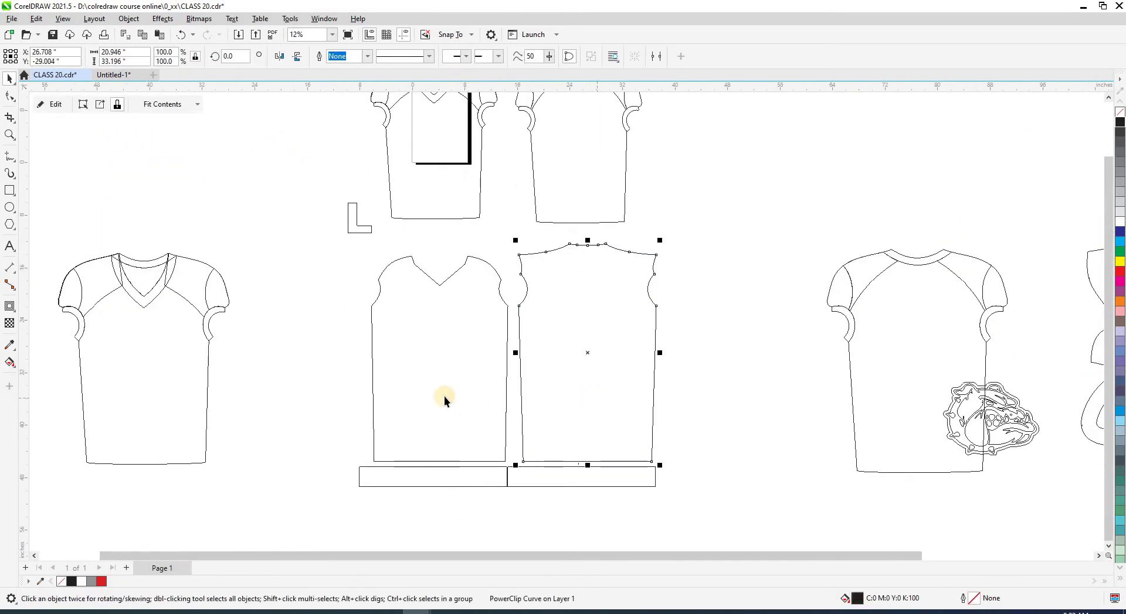
- Transfer the bulldog logo from the front piece's inner PowerClip into the larger outer contour and delete the emptied inner contour
click(445, 396)
key(ctrl+shift+e)
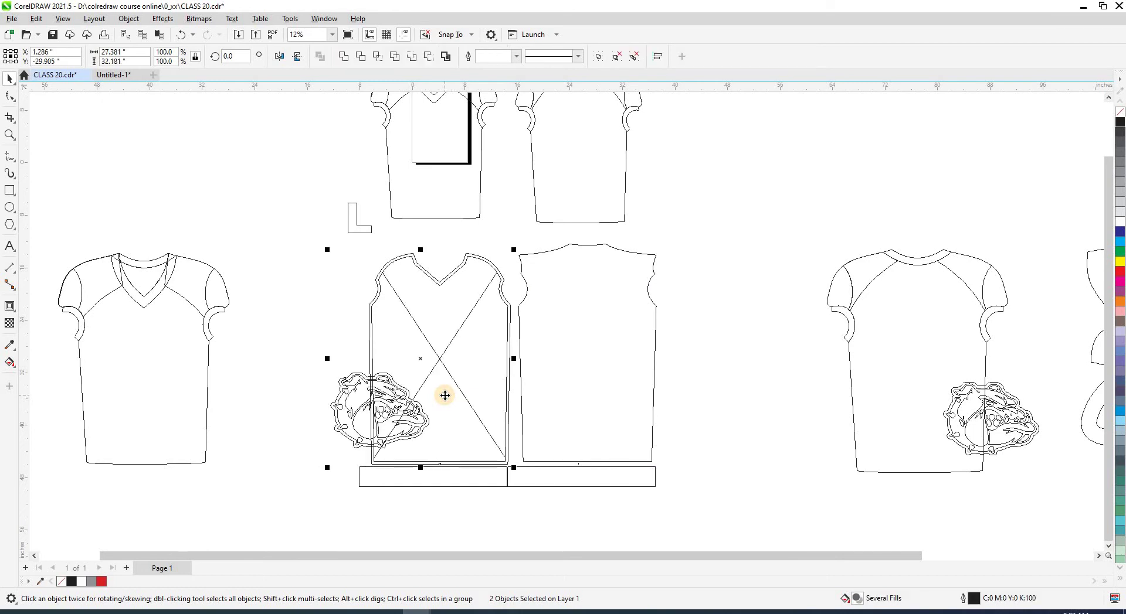
click(364, 384)
scroll(368, 384, up, 3)
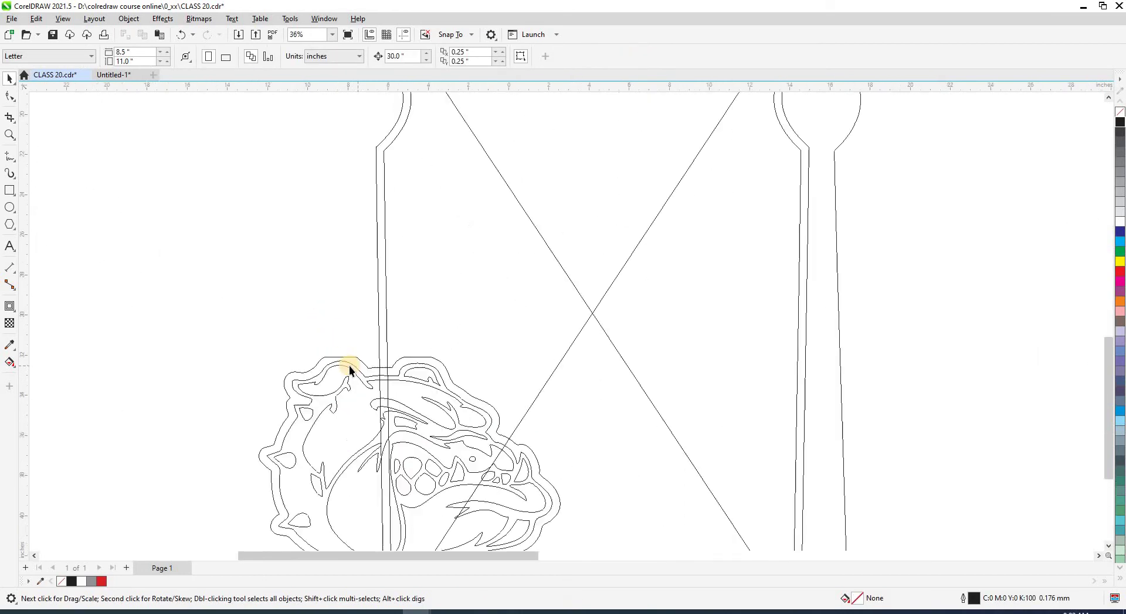
scroll(382, 334, up, 3)
click(405, 332)
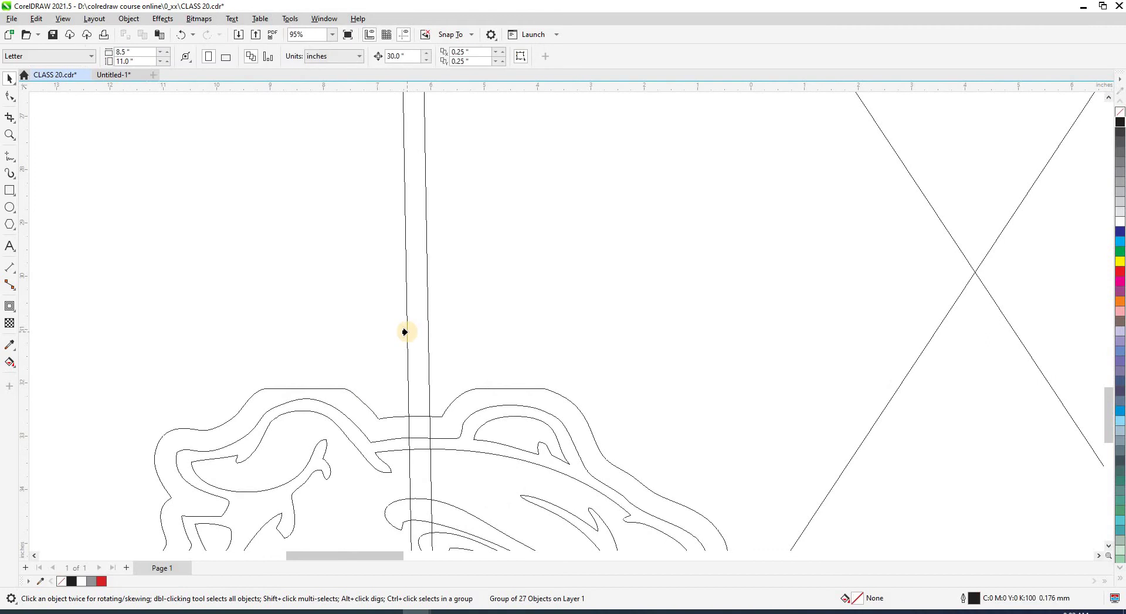
scroll(407, 333, down, 5)
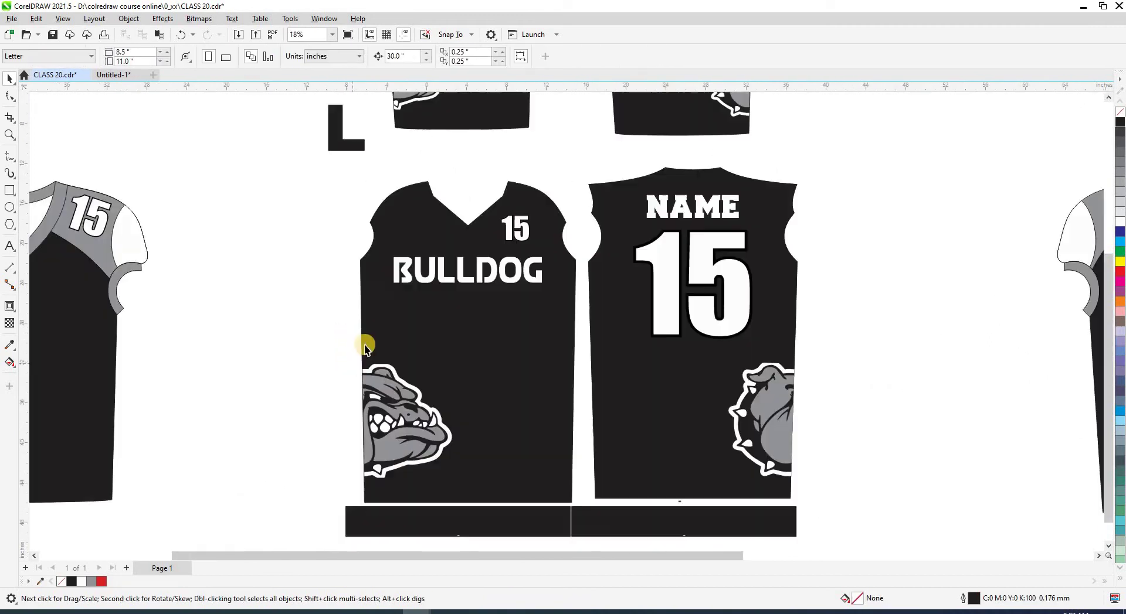
click(380, 288)
drag(423, 316, 333, 325)
key(Escape)
- Extract the back piece's PowerClip contents in wireframe display and place the bulldog logo inside the larger outer contour
click(619, 352)
key(shift+F9)
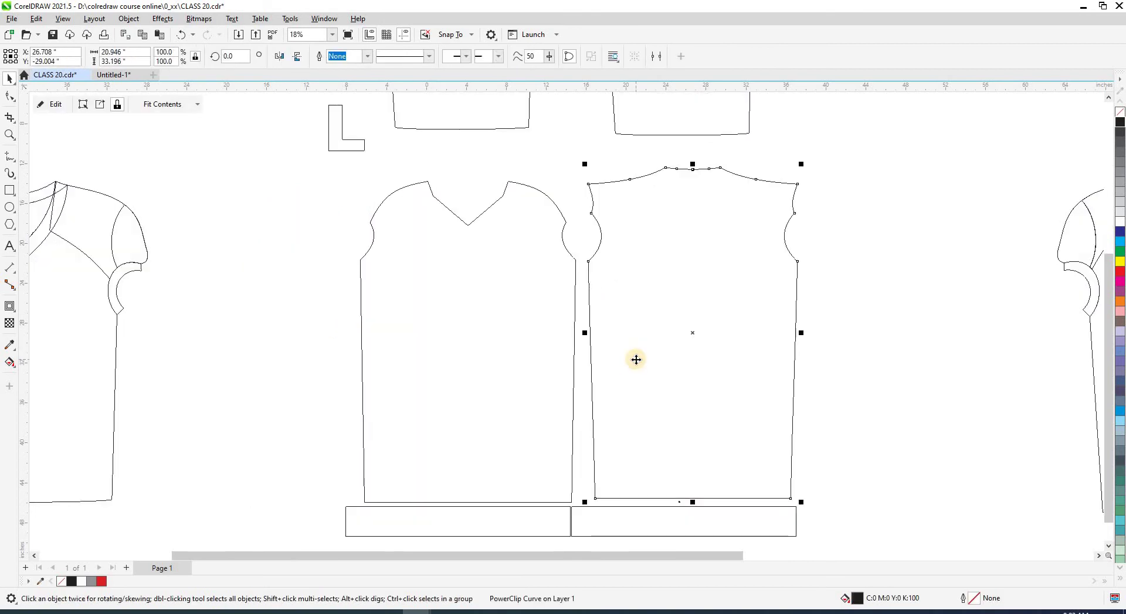
key(ctrl+k)
scroll(860, 362, up, 2)
click(814, 388)
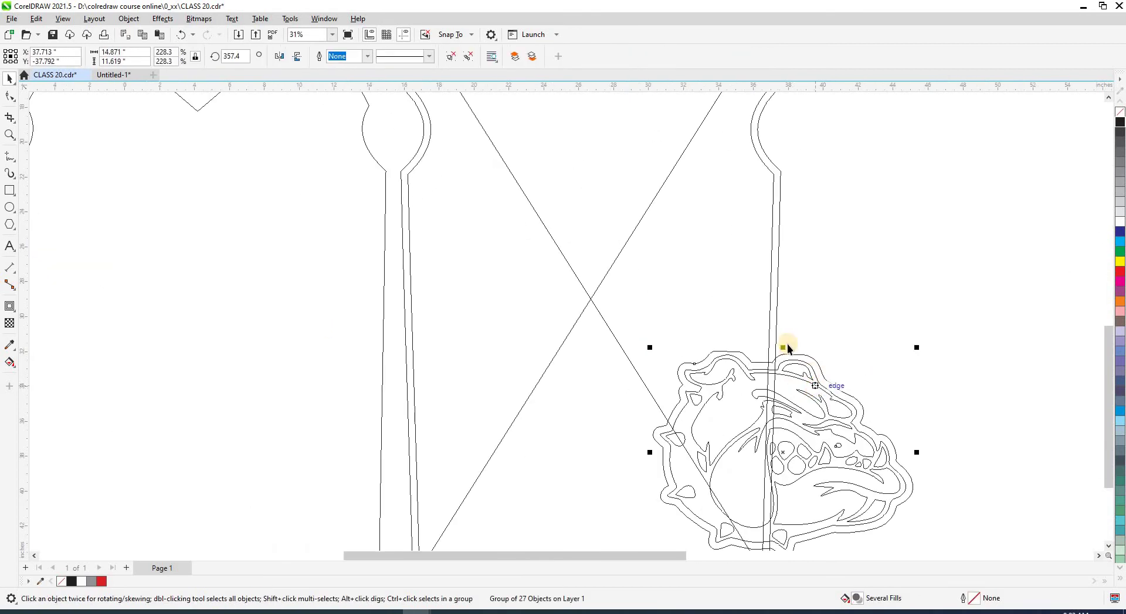
scroll(787, 344, up, 3)
click(775, 334)
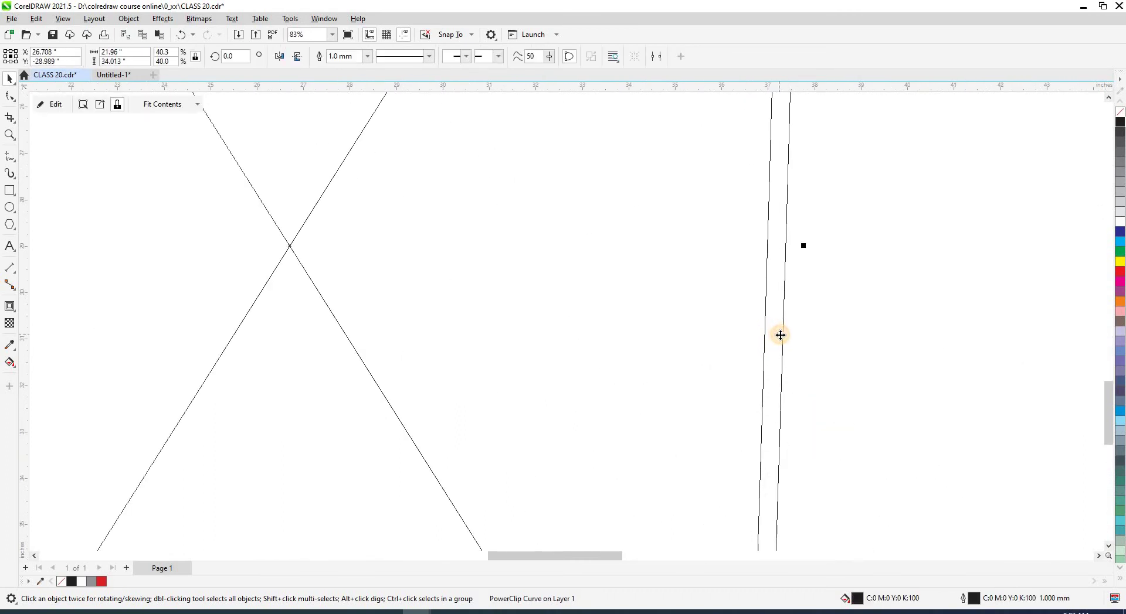
scroll(829, 353, down, 5)
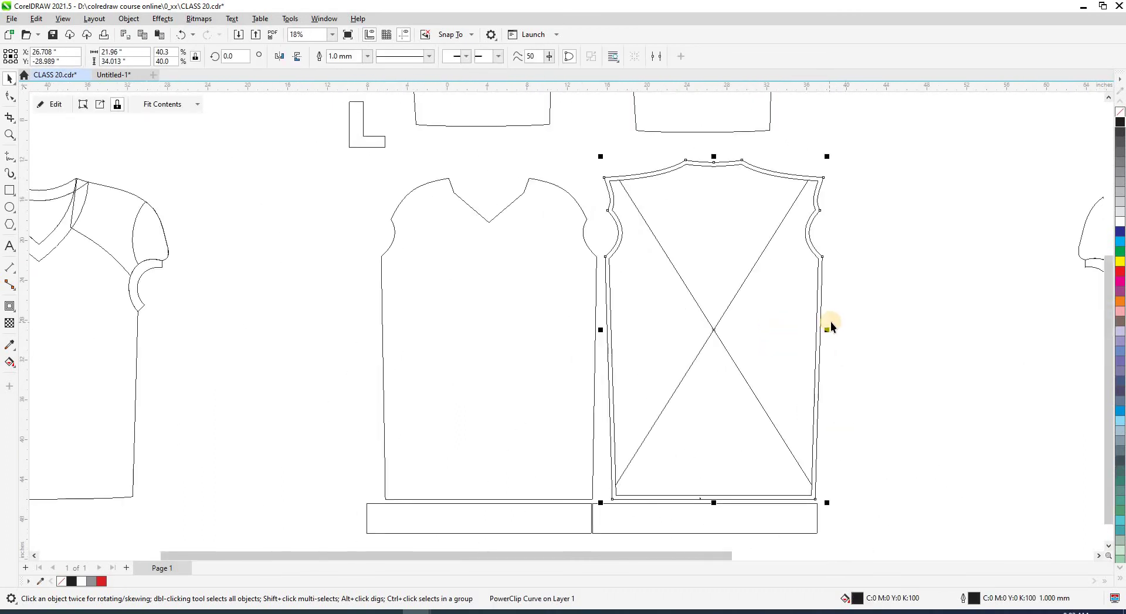
- Delete the back piece's emptied inner contour and return to the full-colour display
click(845, 339)
click(776, 318)
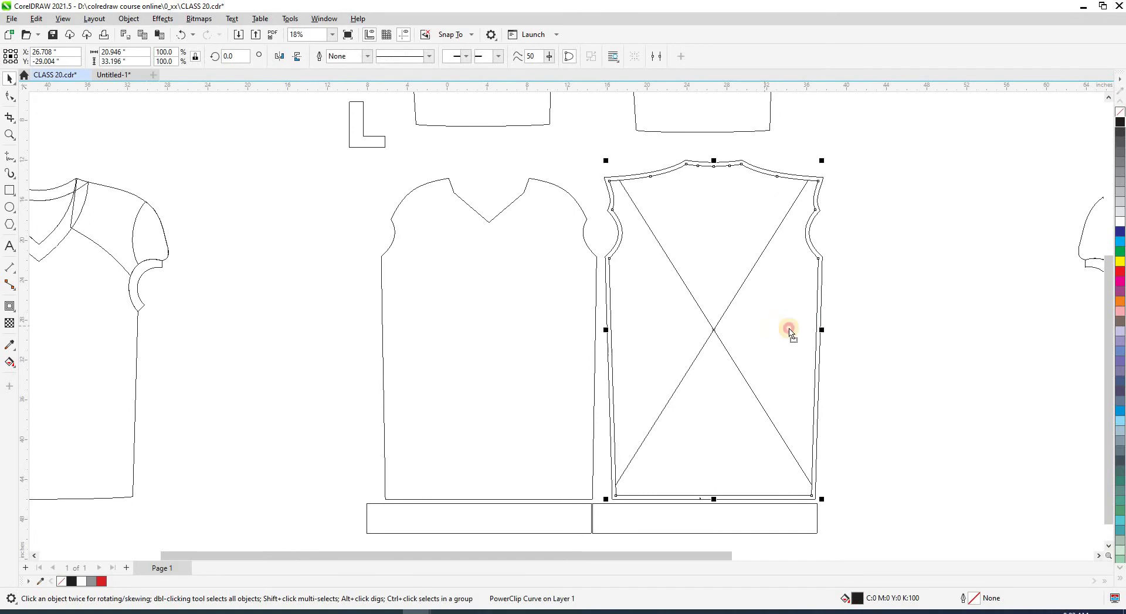
drag(789, 332, 832, 329)
key(ctrl+z)
click(831, 328)
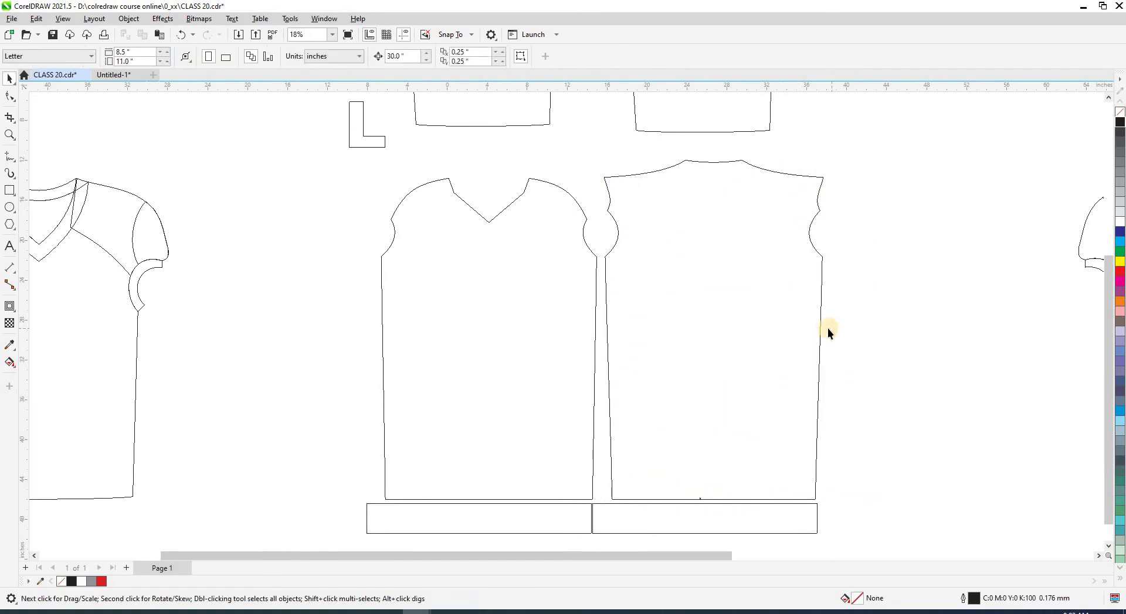
key(shift+F9)
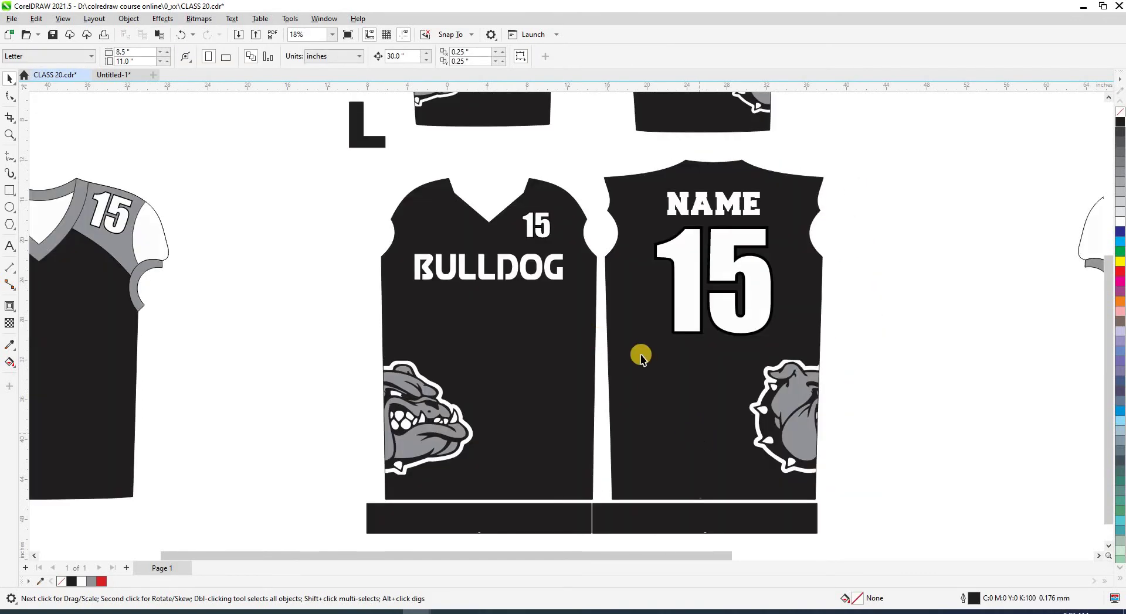
- Check the front and back body contours in wireframe display and return to the full-colour display
scroll(628, 311, up, 1)
key(shift+F9)
scroll(617, 269, up, 2)
click(618, 272)
shift+click(577, 283)
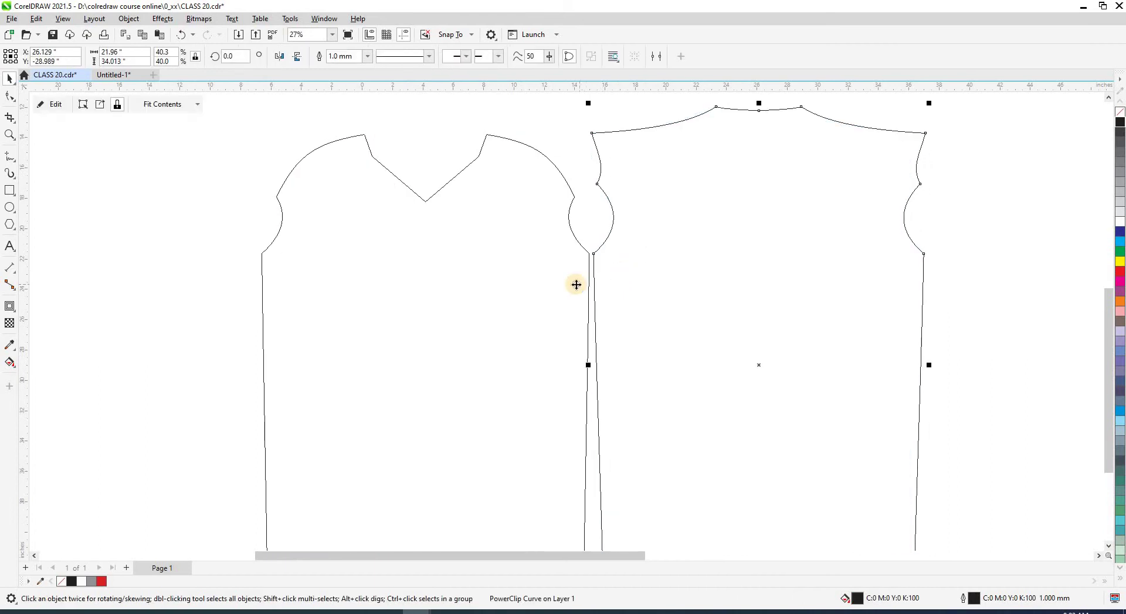
scroll(659, 317, down, 3)
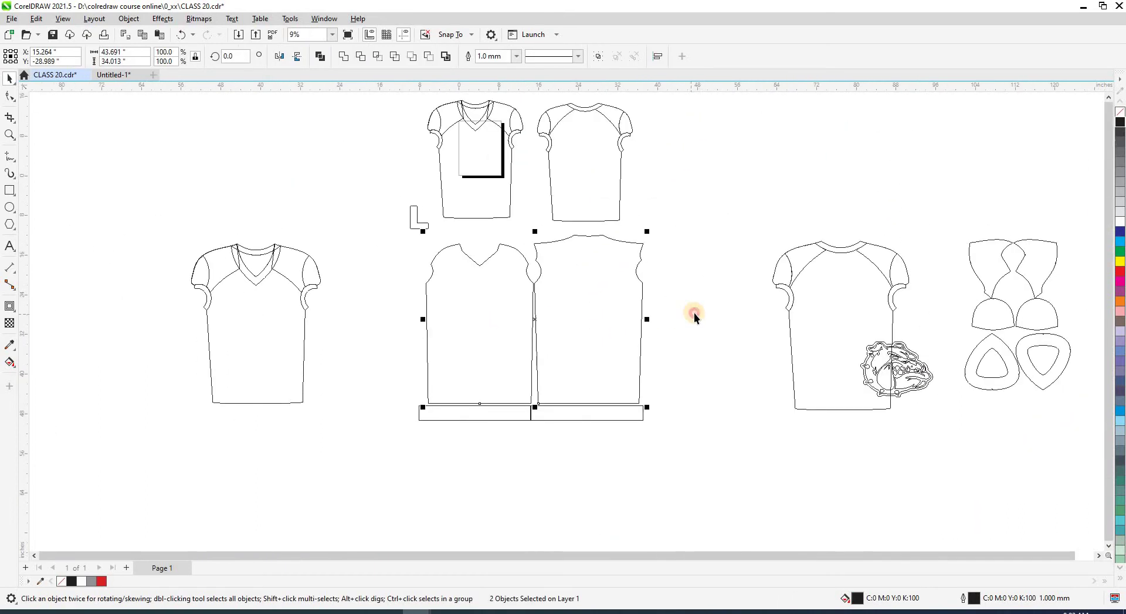
click(694, 314)
key(shift+F9)
drag(691, 355, 676, 352)
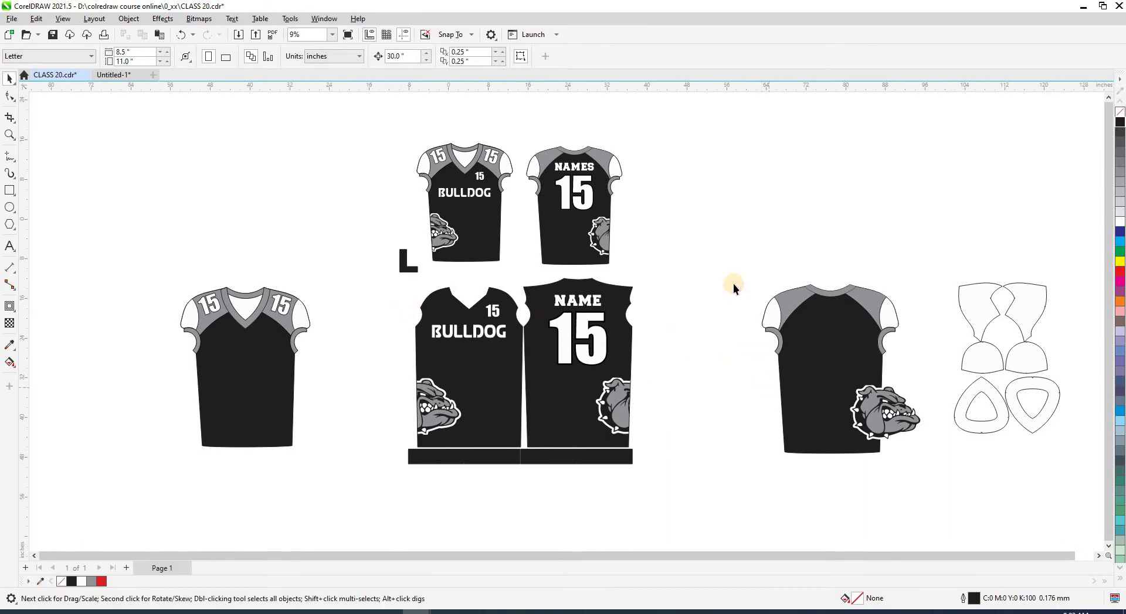
- Delete the enlarged back mockup with its bulldog logo and move the sleeve, shoulder and cuff pieces beside the back pattern piece
drag(729, 267, 930, 495)
key(Delete)
drag(882, 241, 1073, 503)
drag(1005, 377, 721, 389)
click(686, 500)
drag(728, 512, 551, 458)
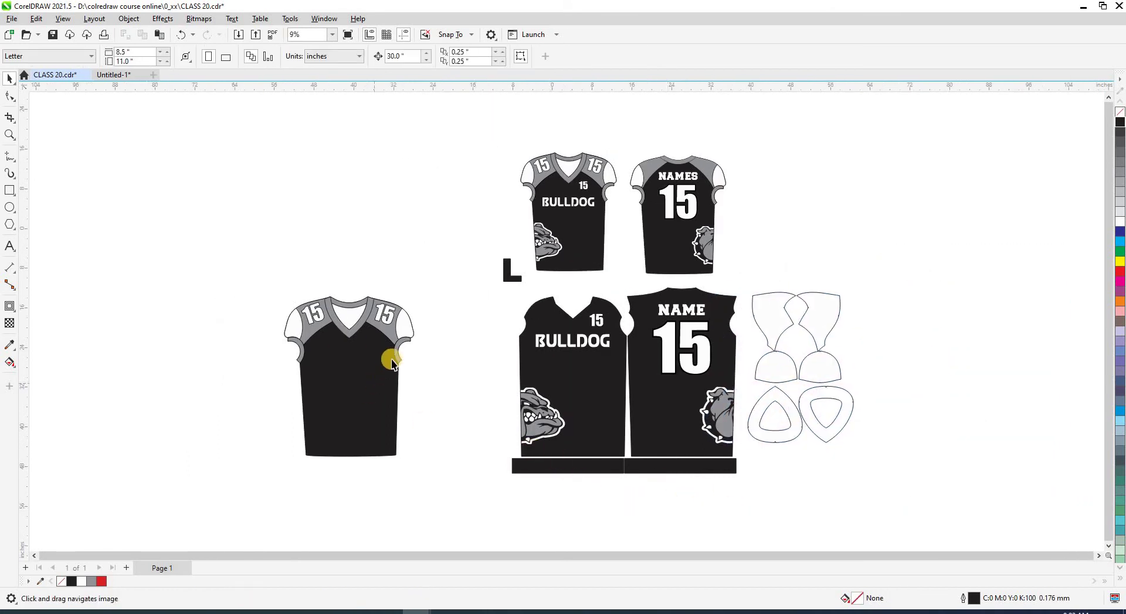
- Separate the two bottom band rectangles with a gap in wireframe display, then return to the full-colour display
scroll(404, 343, up, 2)
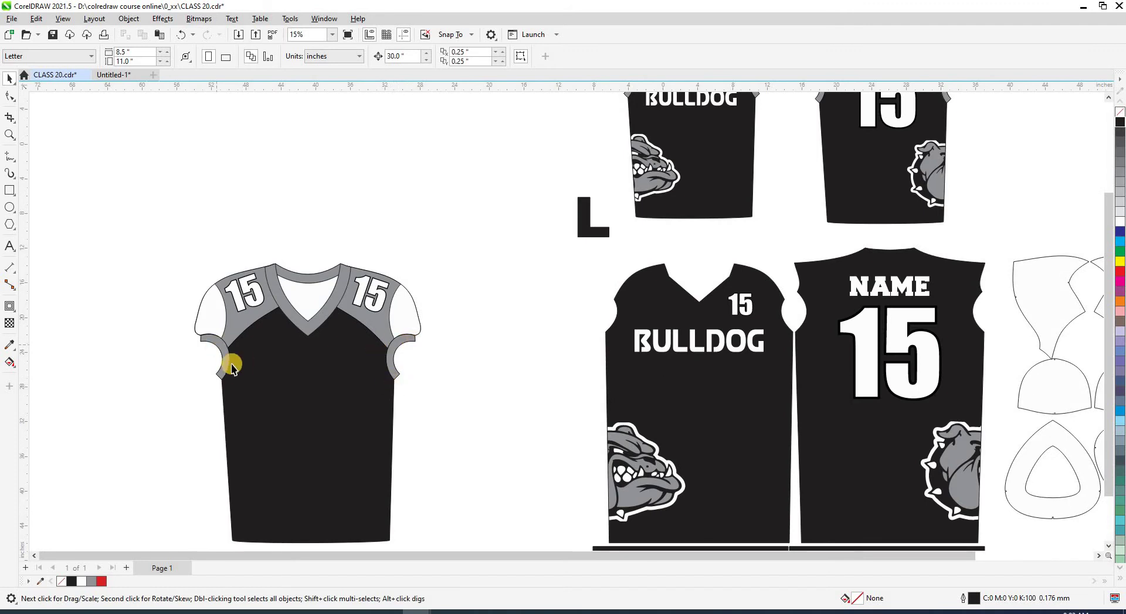
scroll(230, 361, down, 2)
click(550, 480)
scroll(550, 480, up, 2)
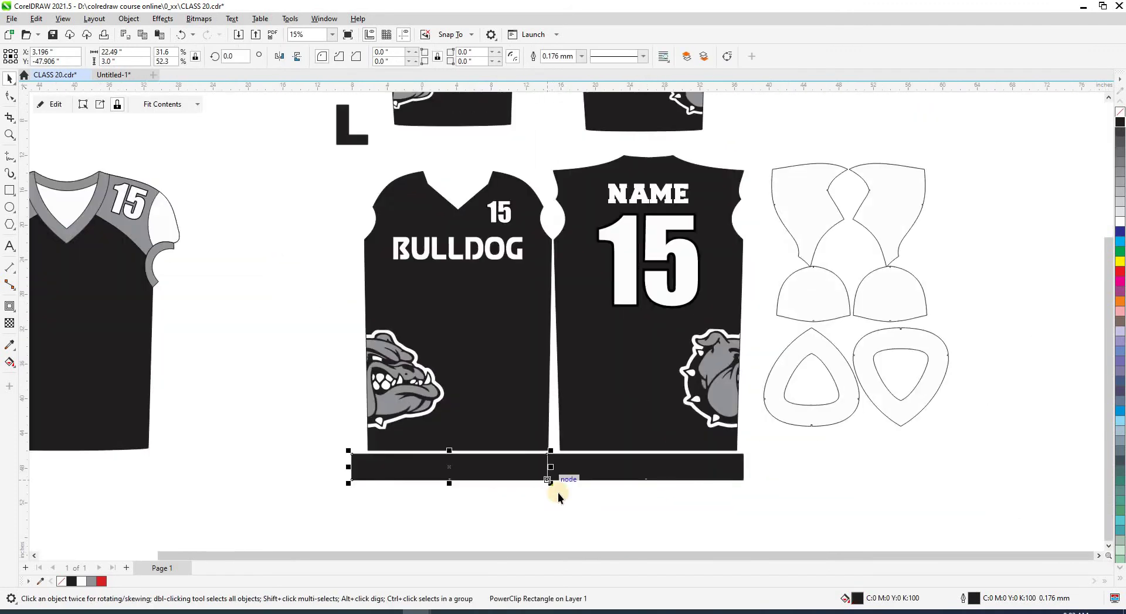
key(shift+F9)
click(568, 473)
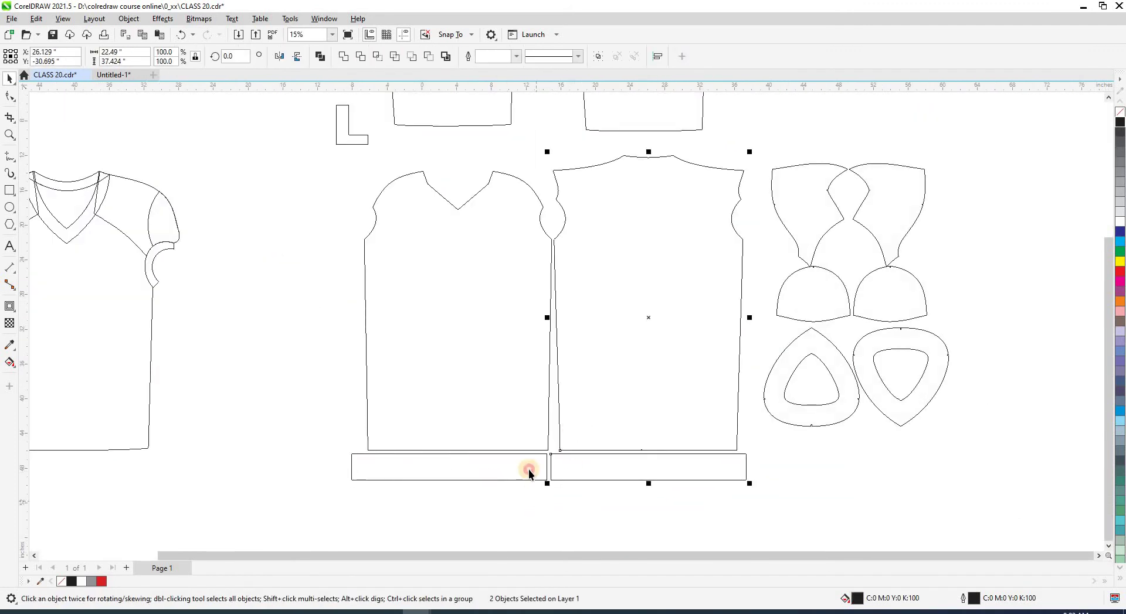
click(529, 470)
key(Right)
click(587, 468)
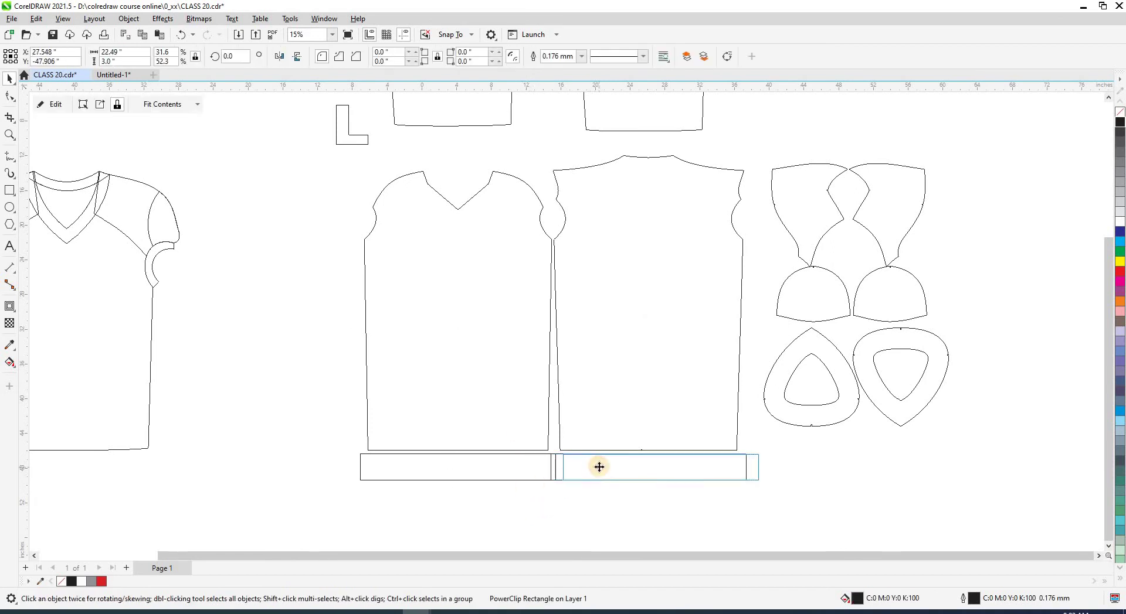
key(Right)
click(532, 502)
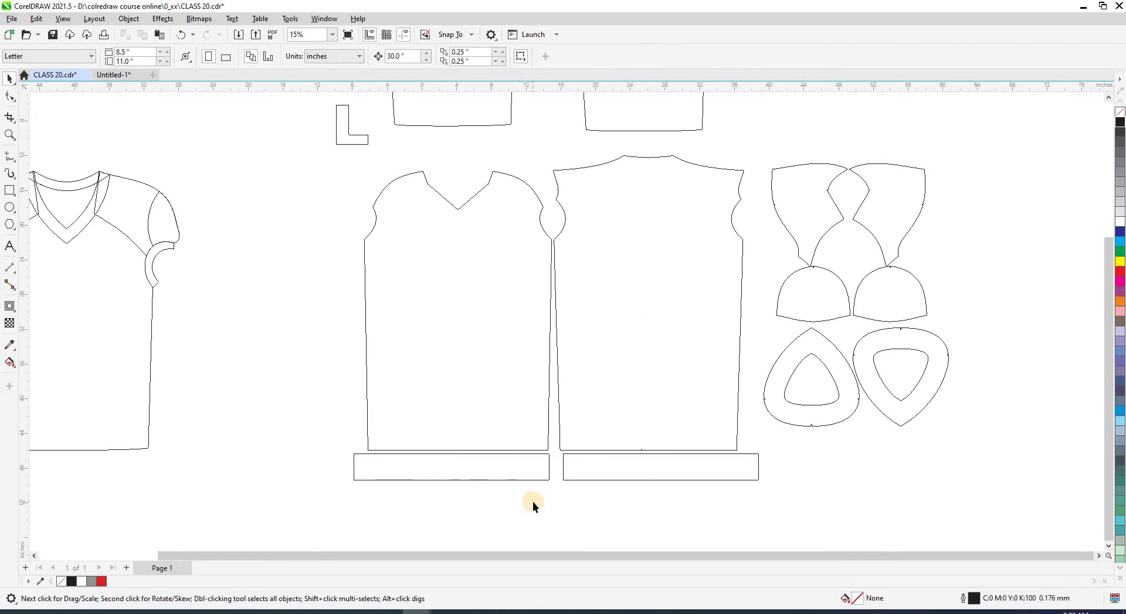
key(shift+F9)
scroll(532, 501, down, 1)
scroll(276, 352, up, 1)
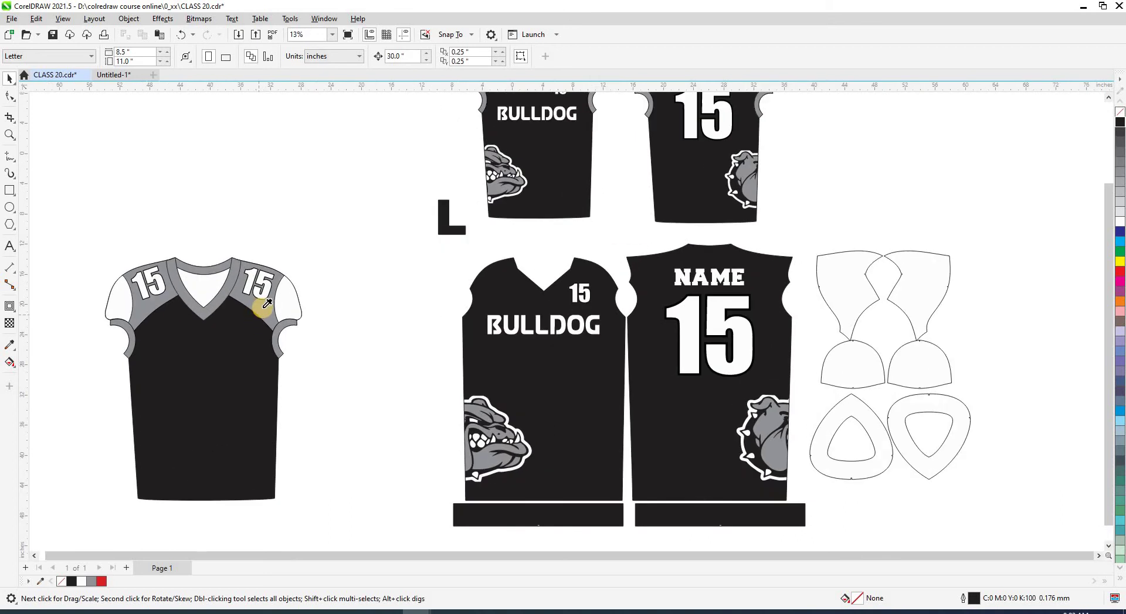
- Sample the 50% black grey from the jersey mockup's shoulder and fill both bottom bands with it
key(i)
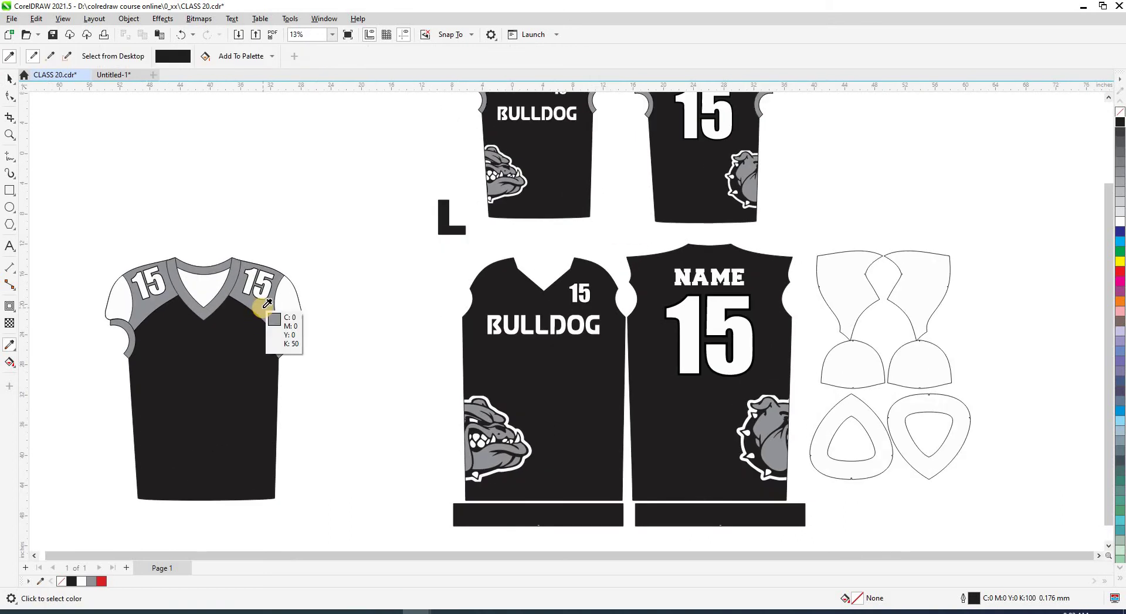
click(265, 306)
click(526, 514)
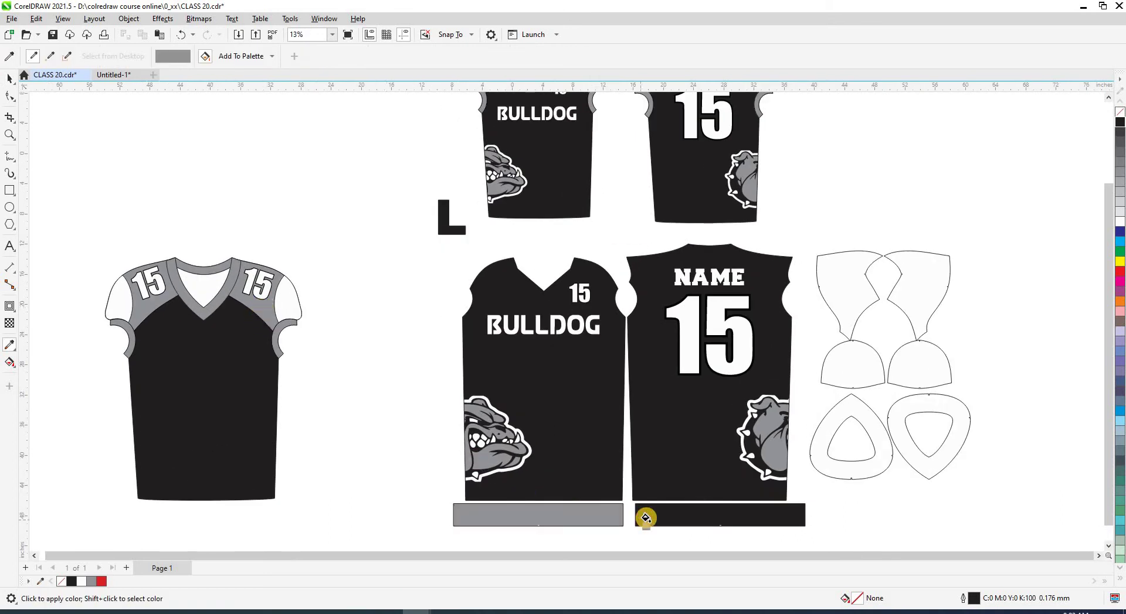
click(643, 519)
key(space)
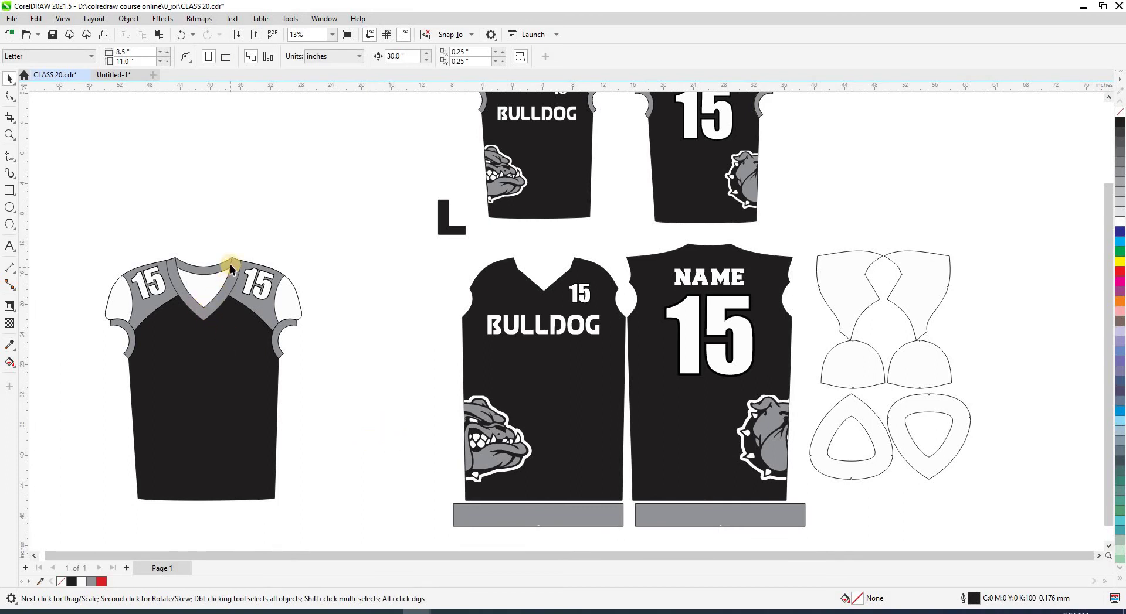
- Fill the two ring-shaped cuff pieces and the two shoulder pieces with the same 50% black grey
click(812, 450)
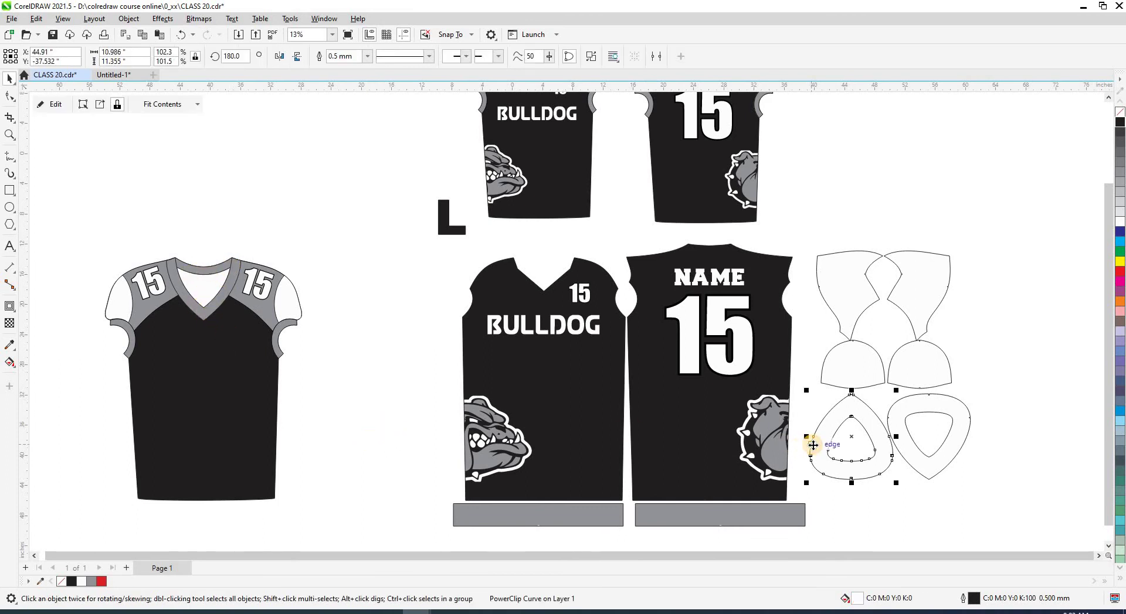
click(905, 472)
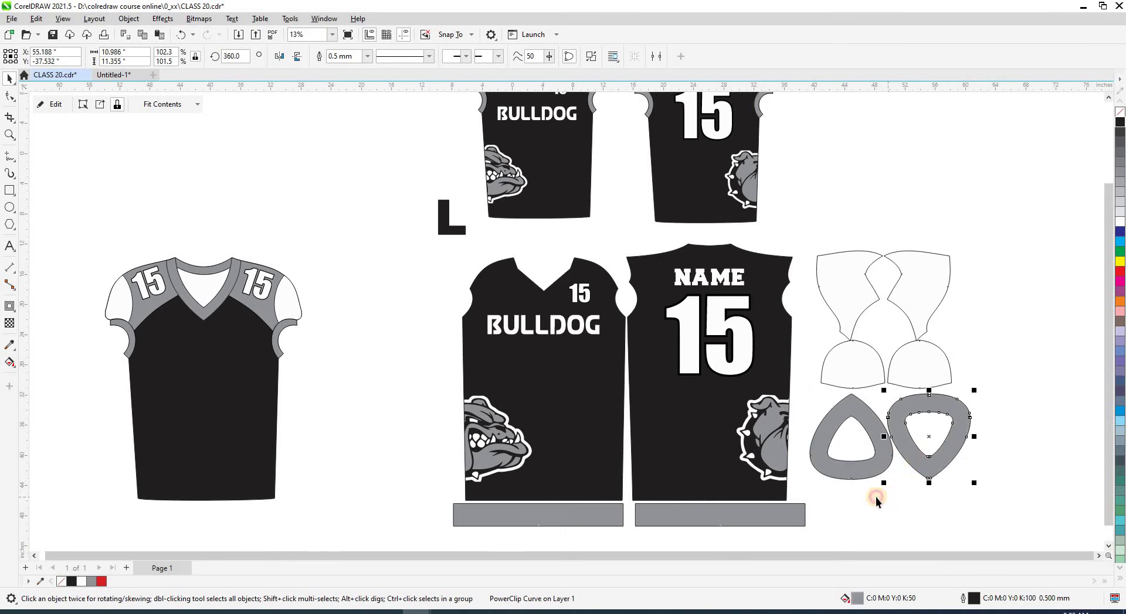
click(864, 497)
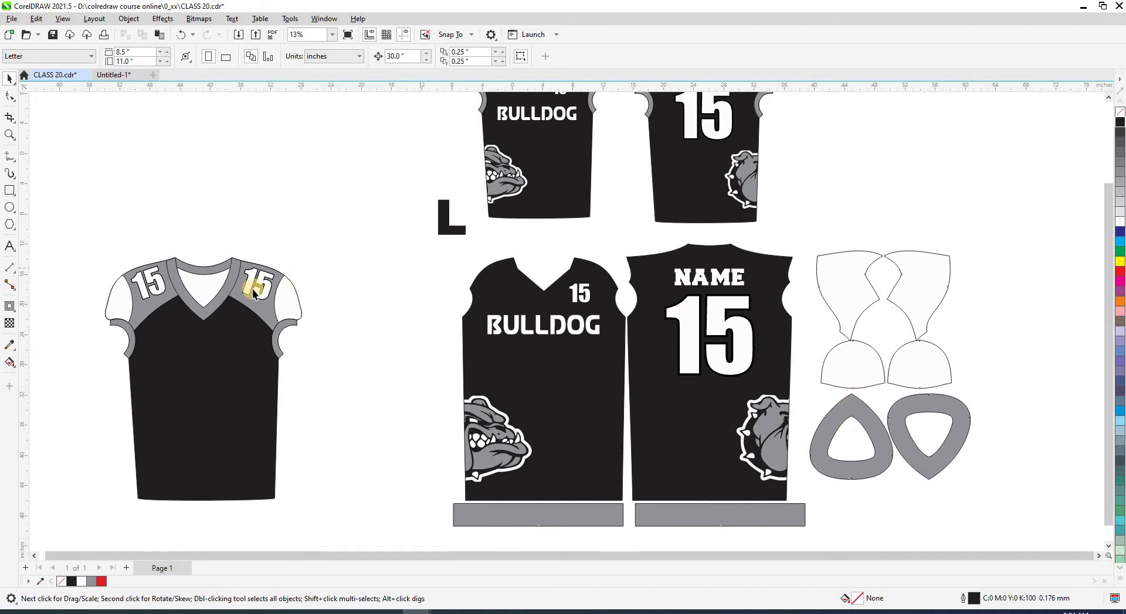
click(853, 303)
click(931, 297)
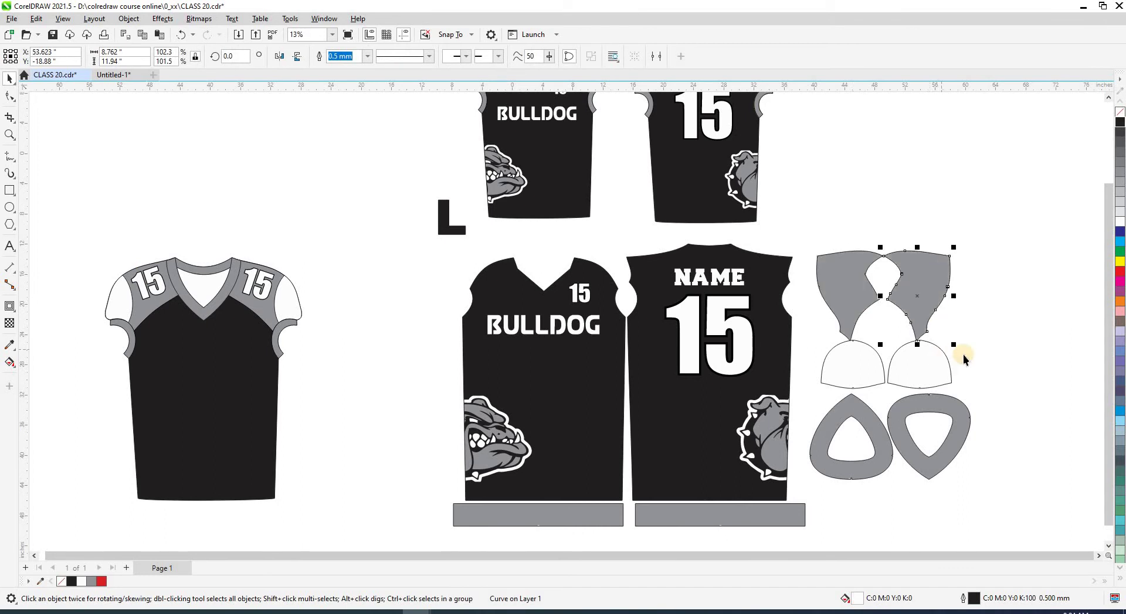
click(827, 410)
- Move the front and back mockups higher above the pattern pieces and shift the size letter L away beside them
drag(857, 319, 824, 424)
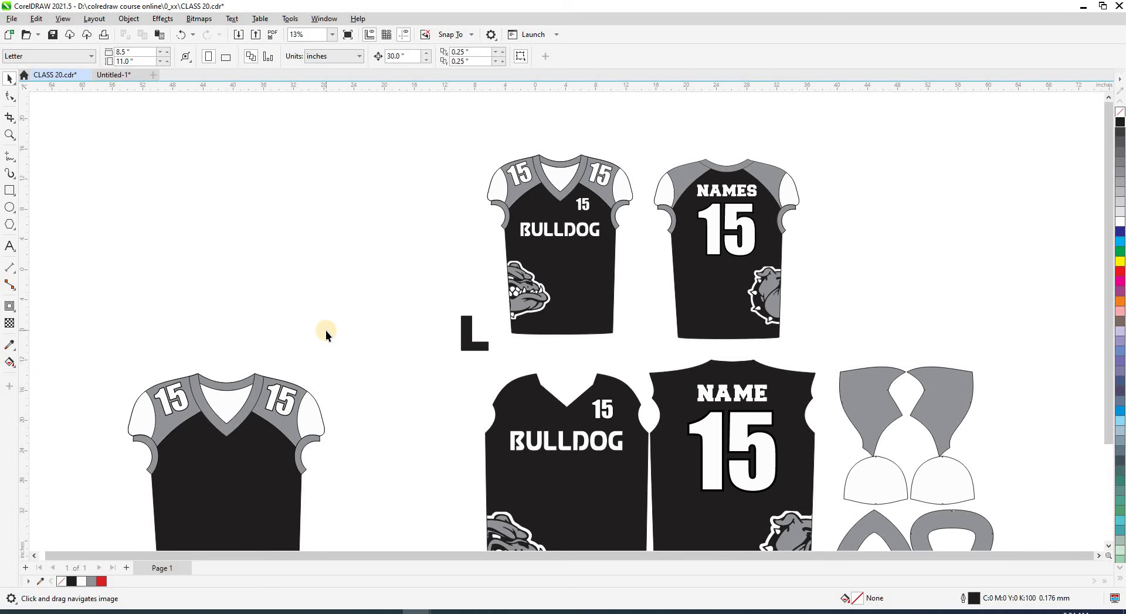
scroll(325, 333, down, 2)
scroll(619, 377, up, 2)
click(639, 374)
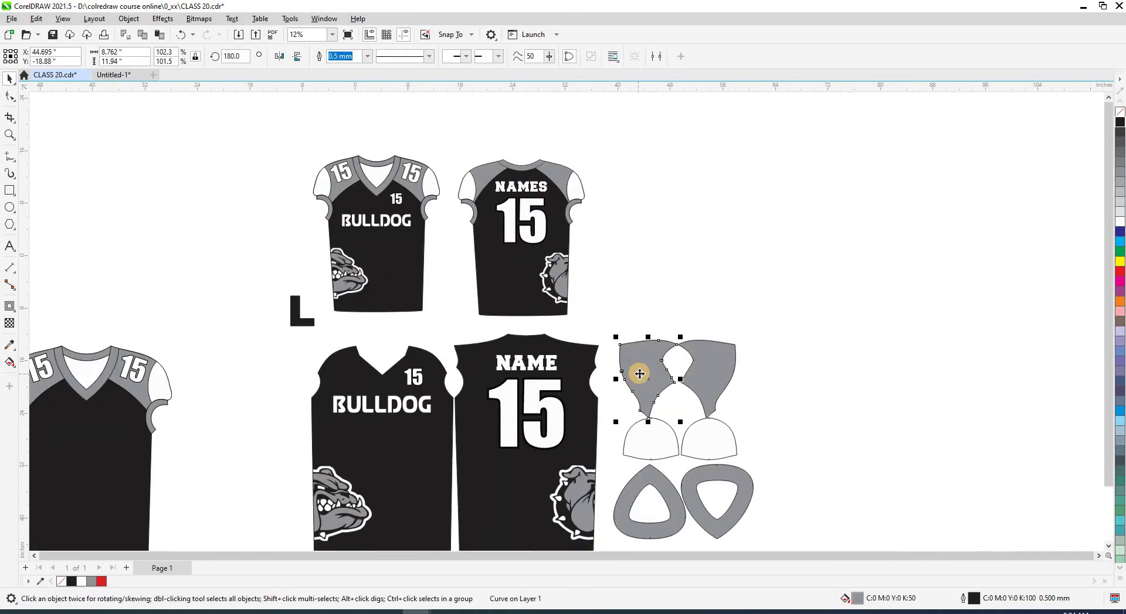
click(551, 288)
shift+click(389, 231)
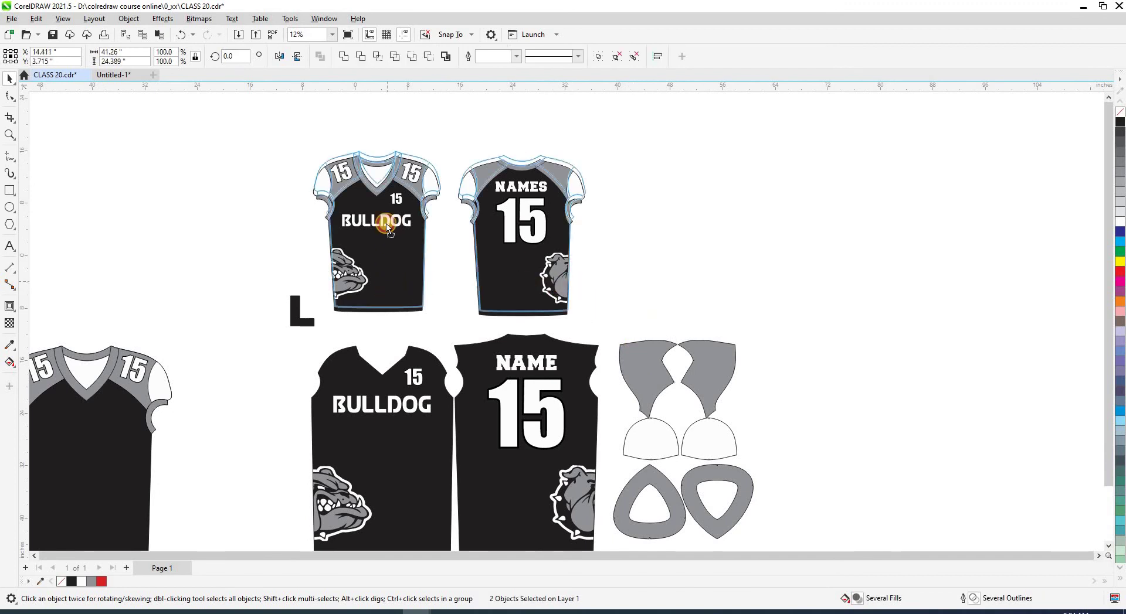
drag(389, 231, 389, 168)
click(304, 326)
drag(303, 326, 163, 284)
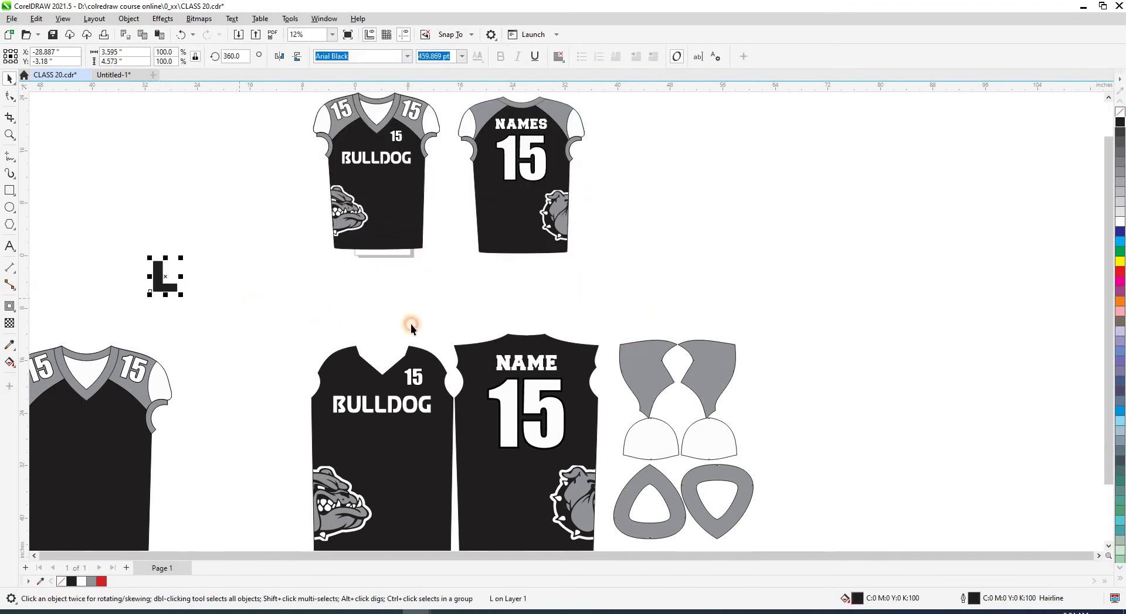
- Place the two grey shoulder pieces above the front pattern piece, one over each shoulder
drag(659, 369, 317, 336)
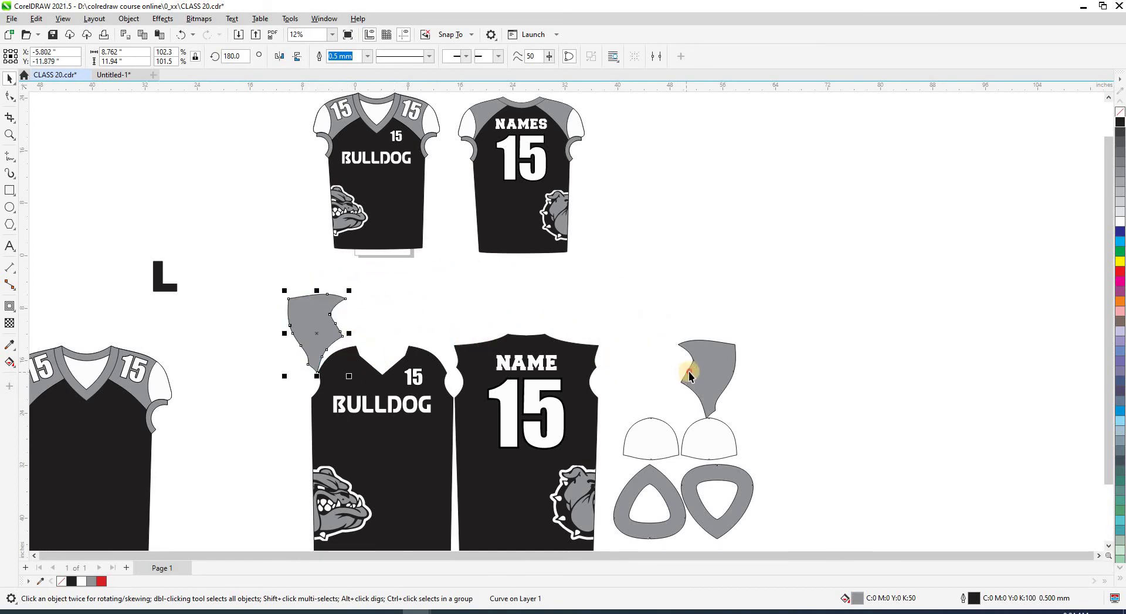
drag(690, 377, 437, 333)
click(572, 292)
drag(530, 354, 619, 336)
- Snap the left shoulder piece's lower tip onto the front piece's armhole corner in wireframe display
key(F2)
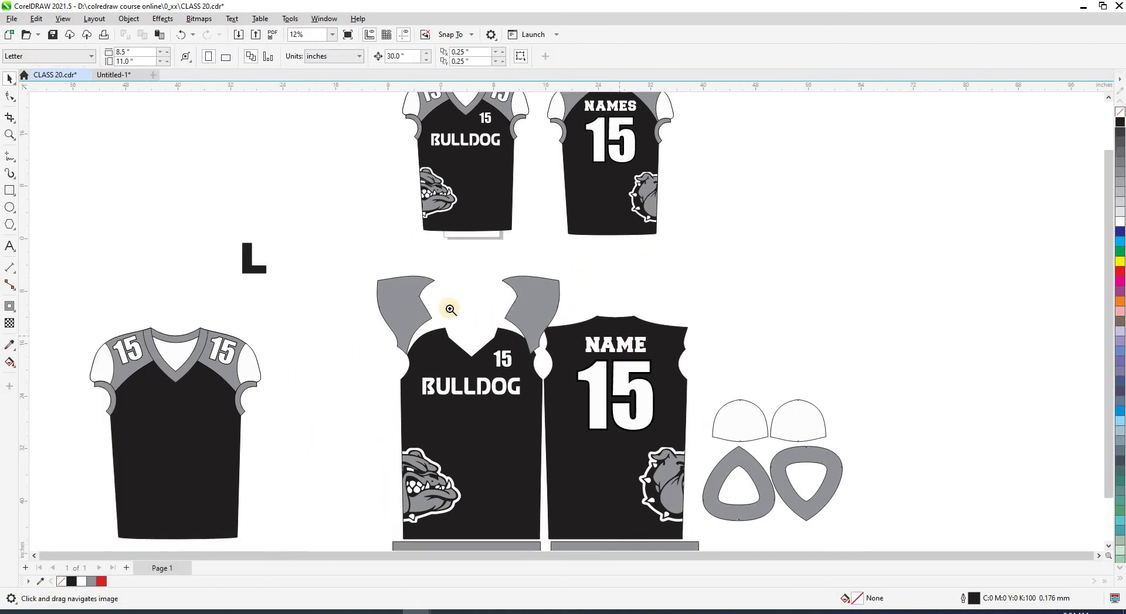
click(450, 310)
key(shift+F9)
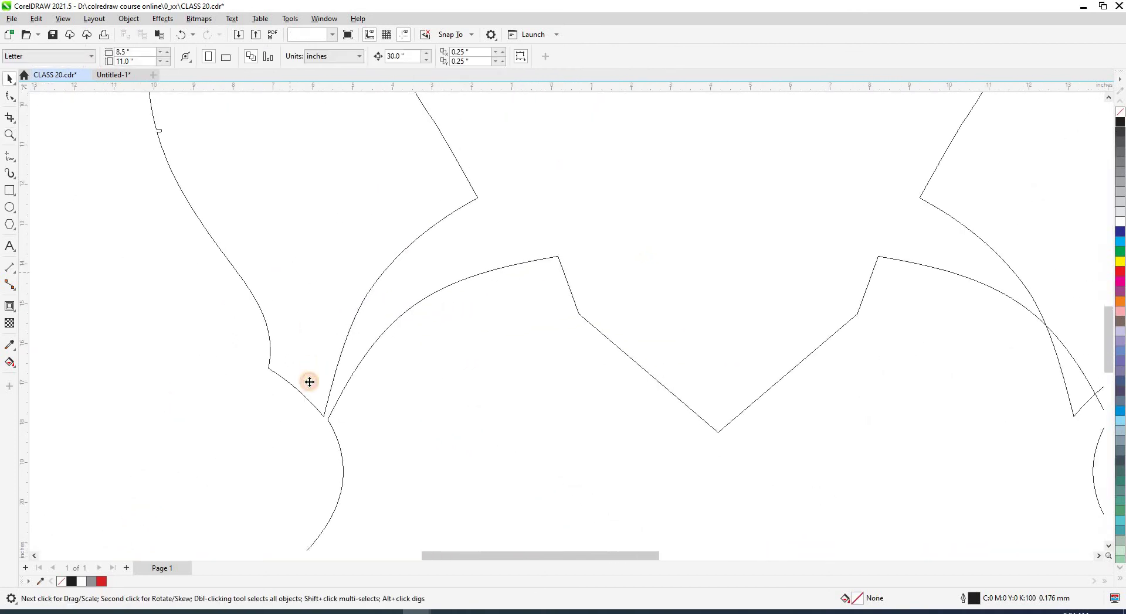
scroll(310, 382, up, 1)
click(333, 435)
drag(332, 437, 339, 441)
scroll(344, 386, down, 3)
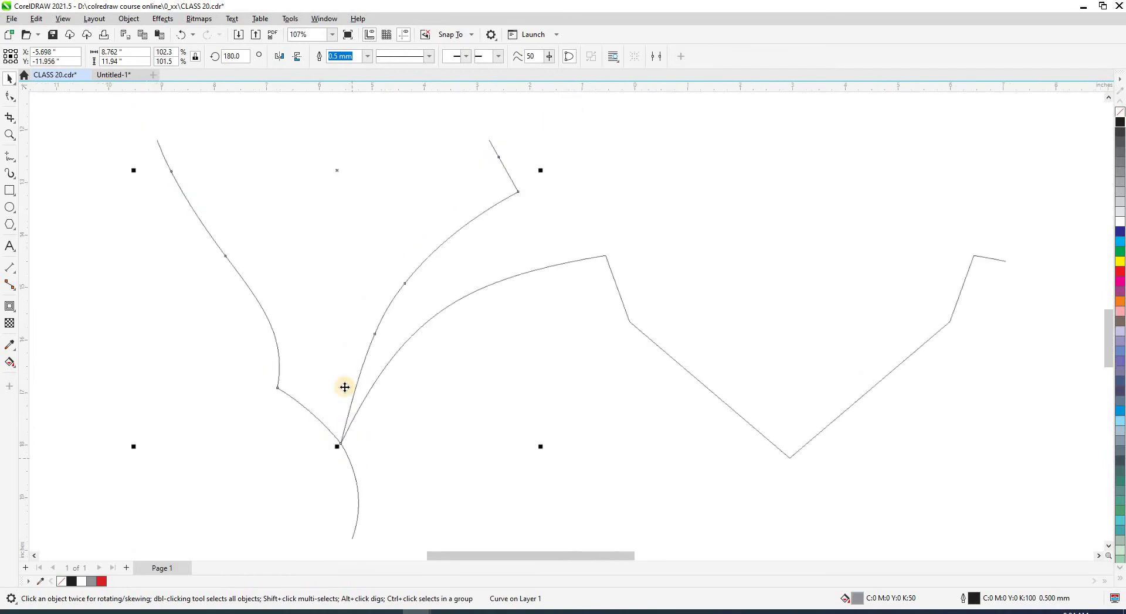
- Try rotating the left shoulder piece about its lower tip to fit the front piece's shoulder edge, then undo the rotation
click(410, 299)
drag(351, 340, 350, 446)
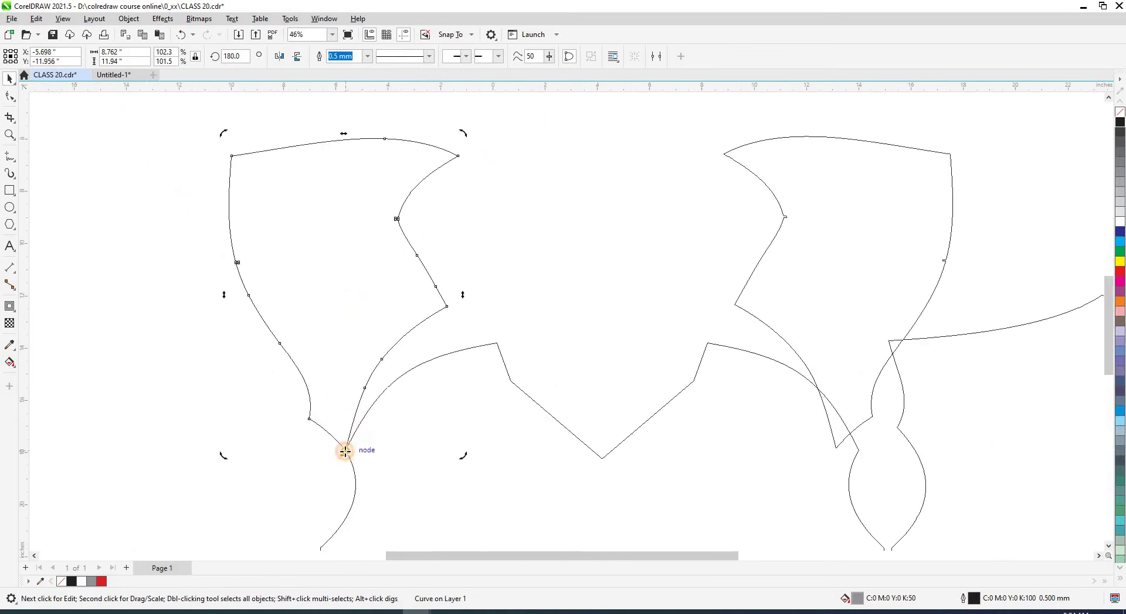
drag(448, 309, 385, 328)
click(432, 301)
click(448, 306)
scroll(279, 354, down, 2)
click(279, 354)
key(shift+F9)
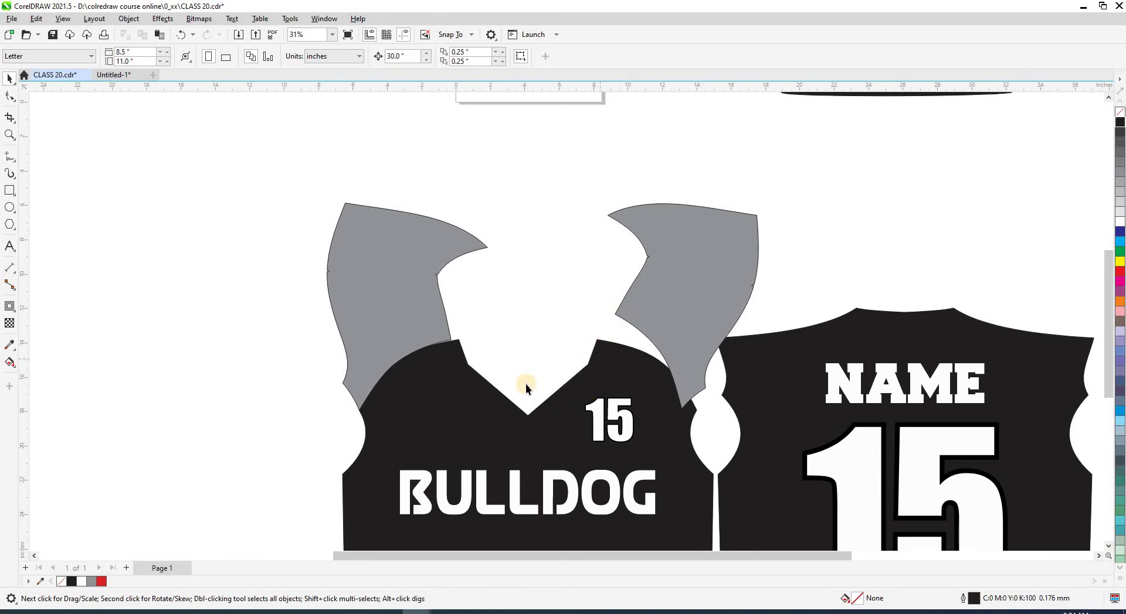
scroll(405, 350, down, 2)
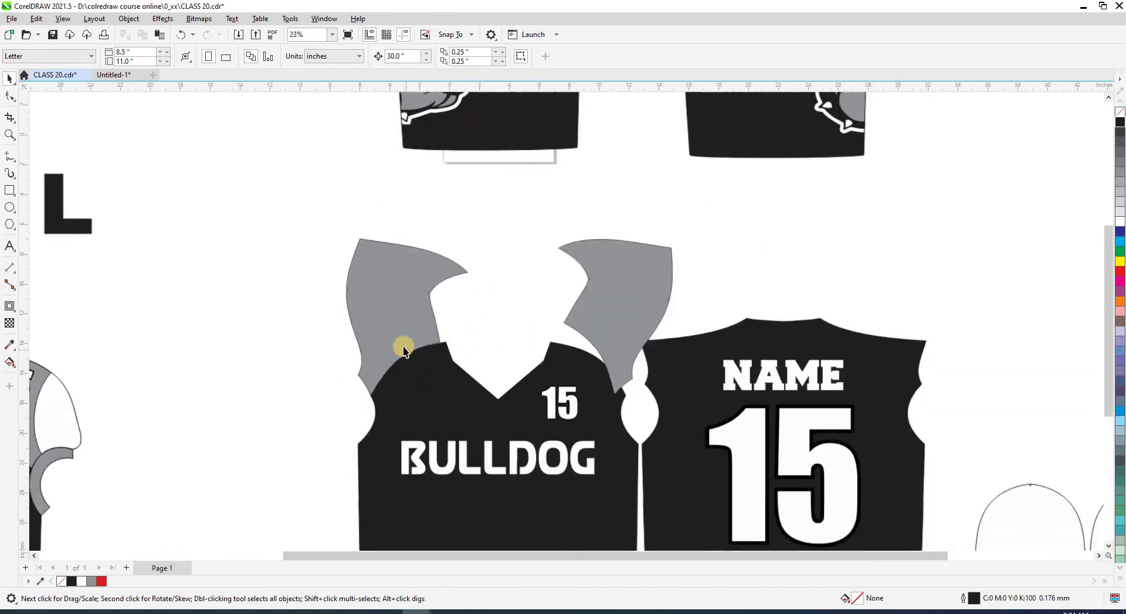
click(405, 347)
key(ctrl+z)
scroll(462, 349, down, 3)
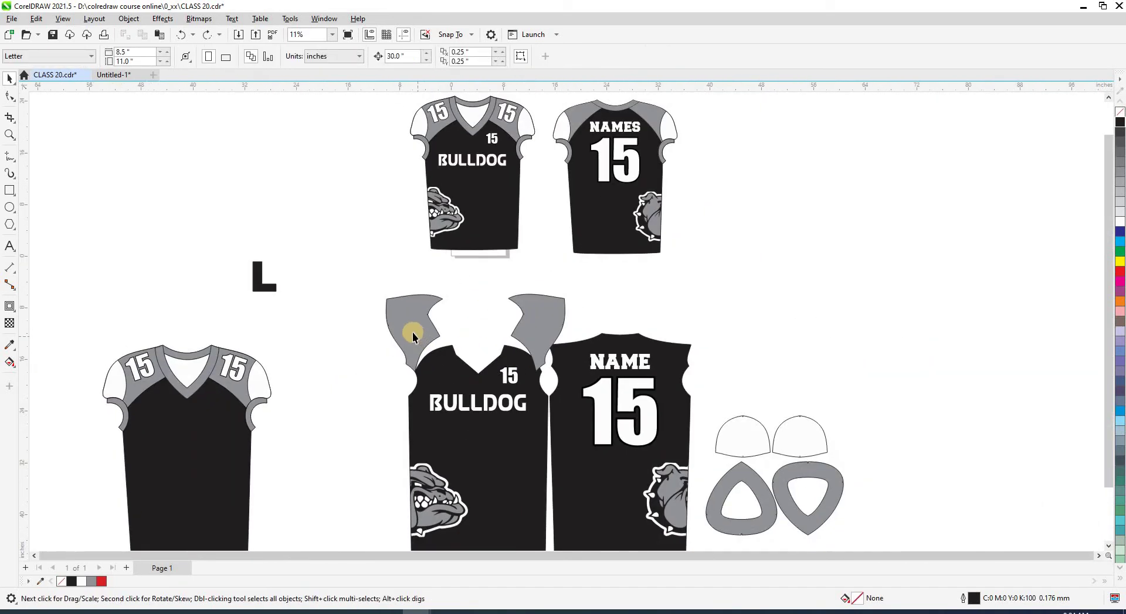
- Draw a straight 2-point line across the left shoulder piece through its two notches, spanning about 7.4 by 2.1 inches
scroll(409, 317, up, 7)
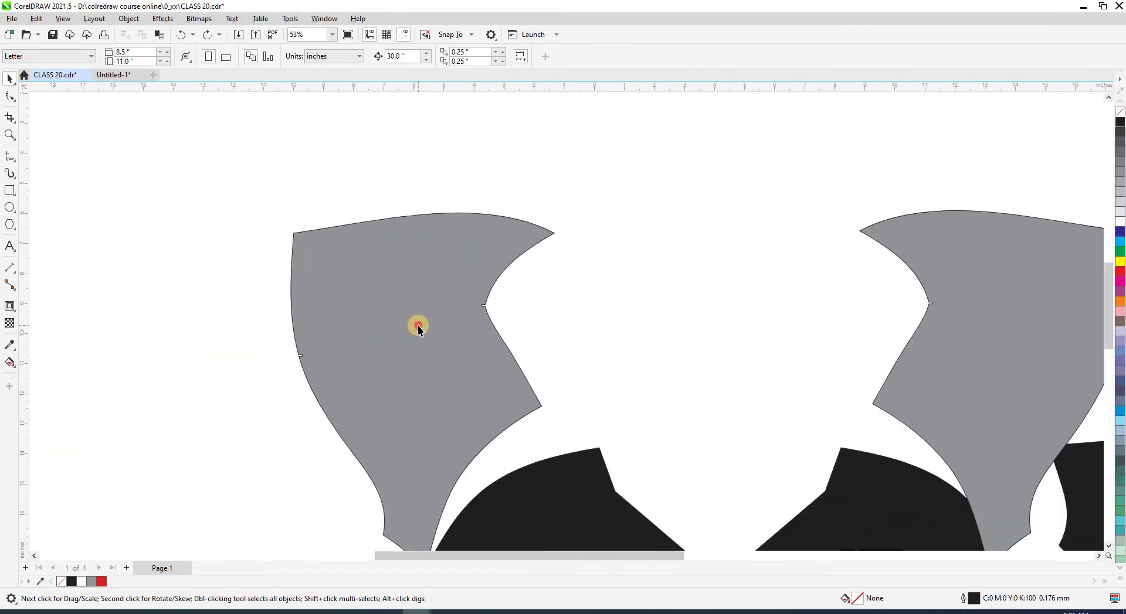
click(429, 317)
scroll(429, 317, up, 2)
scroll(515, 303, up, 3)
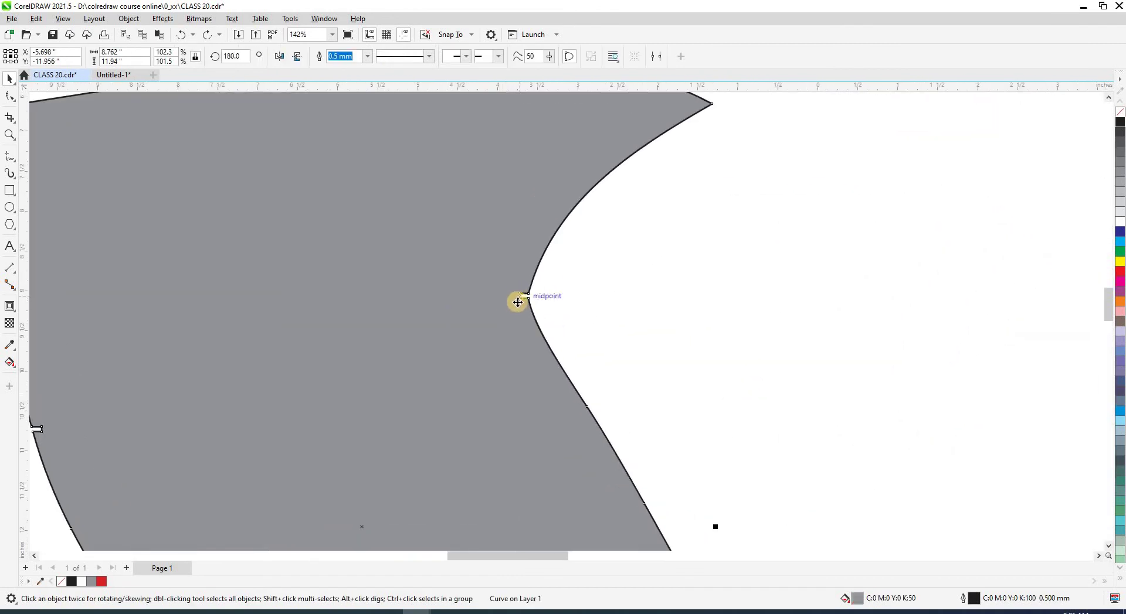
scroll(514, 302, down, 2)
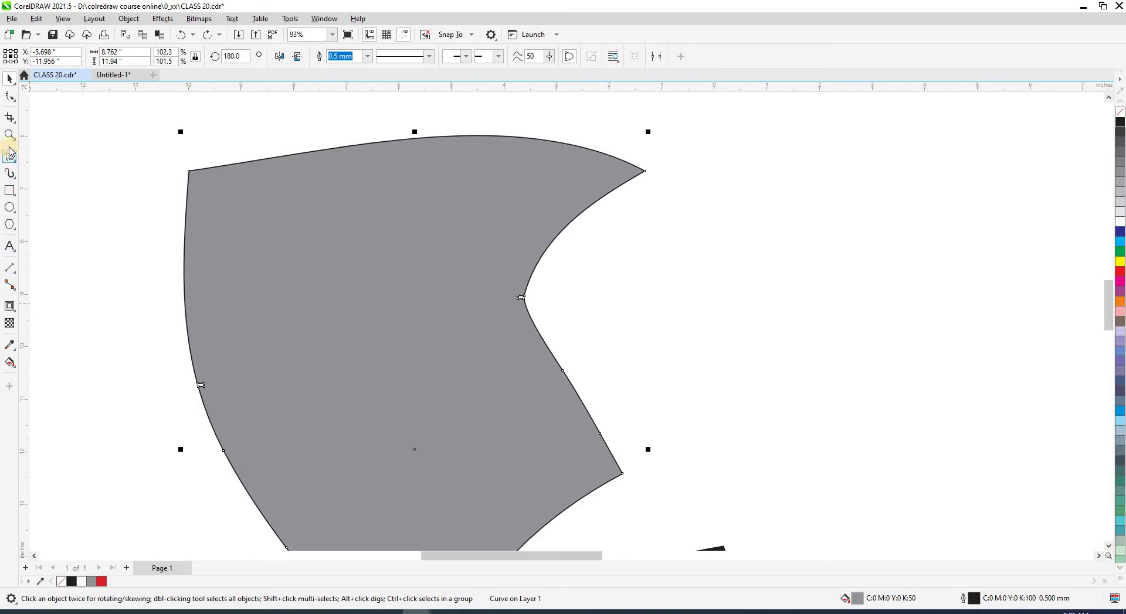
click(29, 165)
click(39, 166)
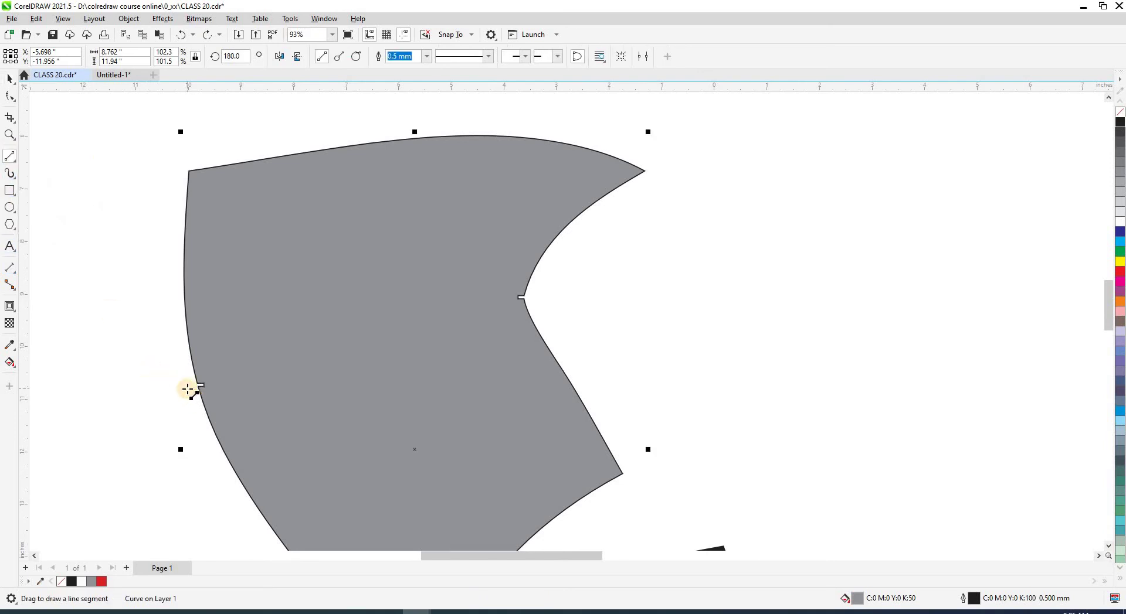
mouse_move(188, 389)
mouse_down()
mouse_move(584, 297)
mouse_move(578, 284)
mouse_up()
scroll(447, 404, down, 2)
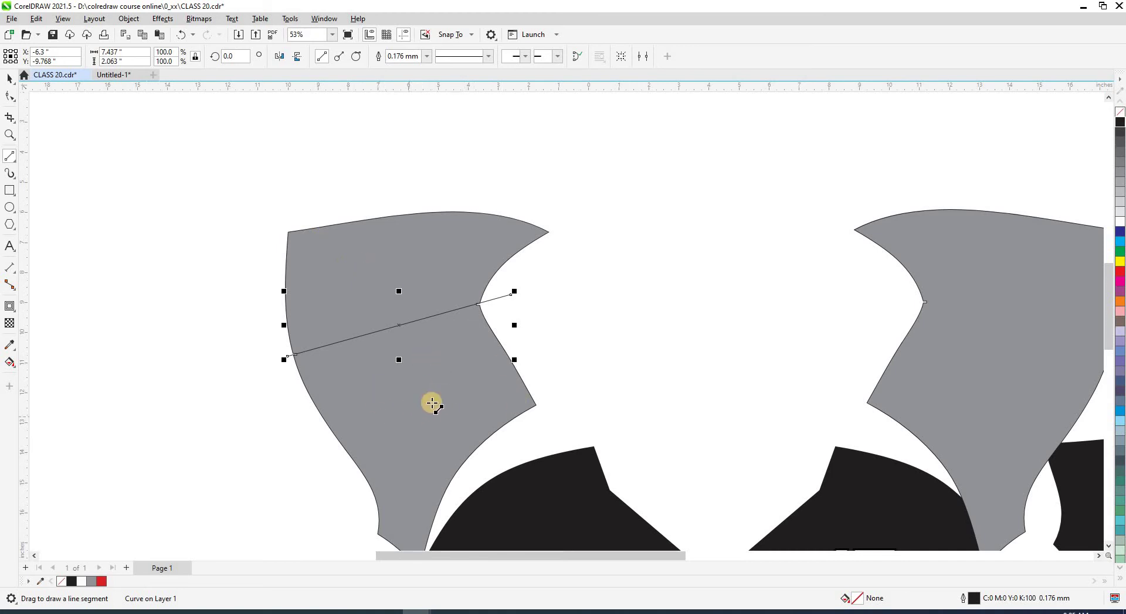
scroll(462, 385, down, 2)
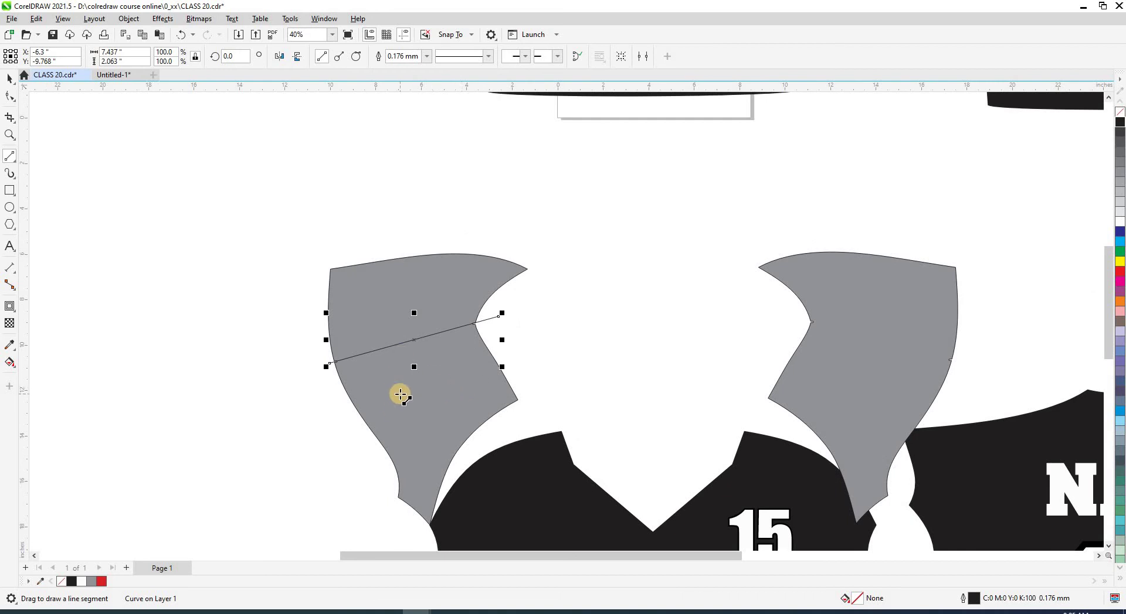
scroll(422, 388, down, 3)
key(space)
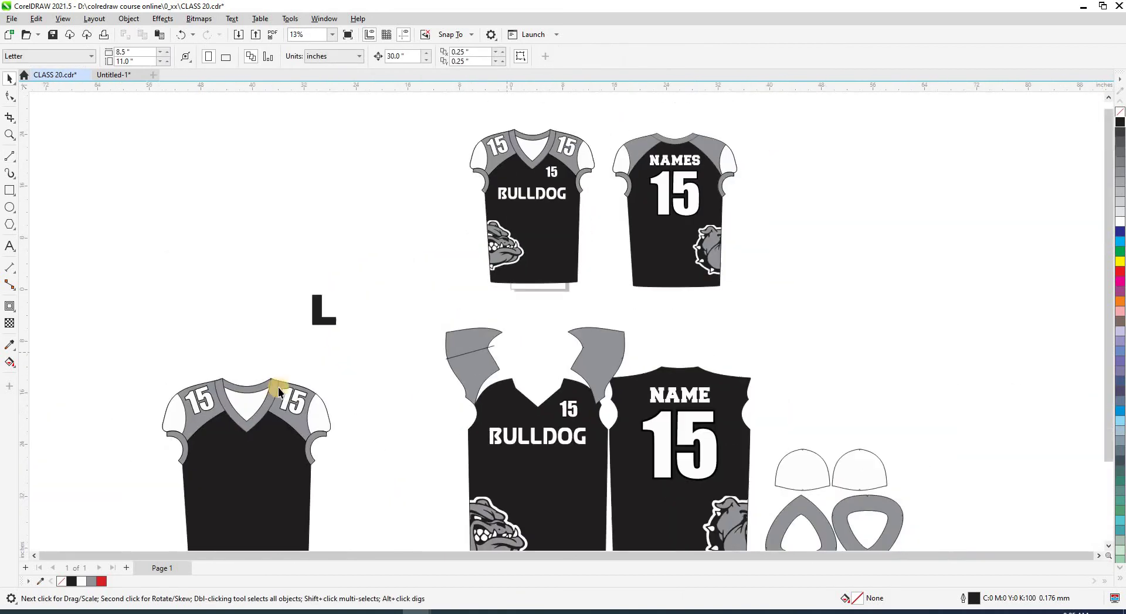
ctrl+click(210, 404)
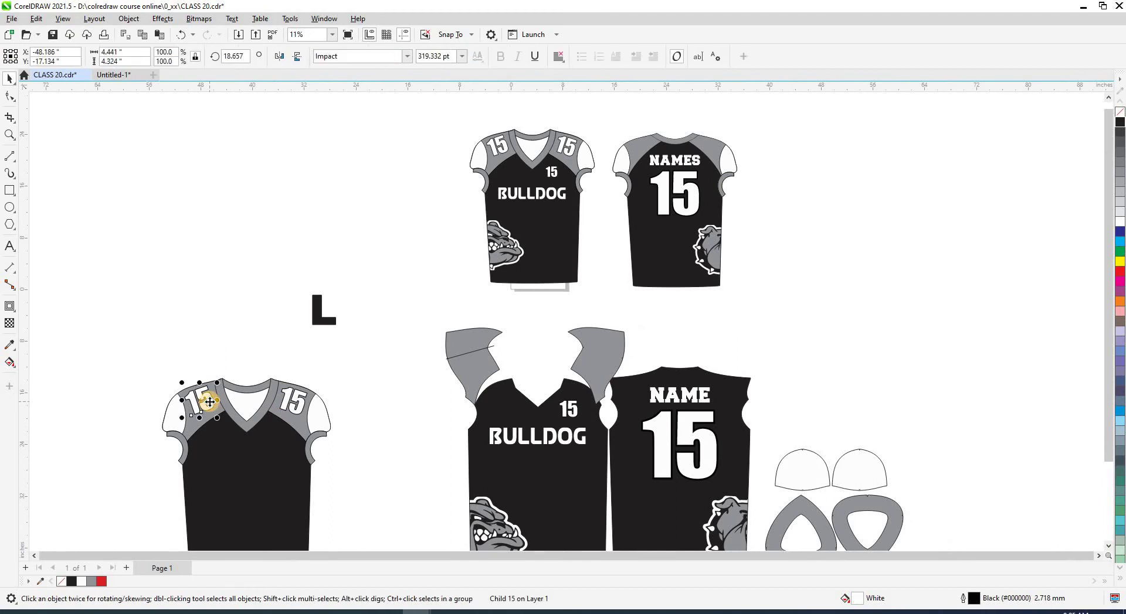
drag(209, 402, 386, 361)
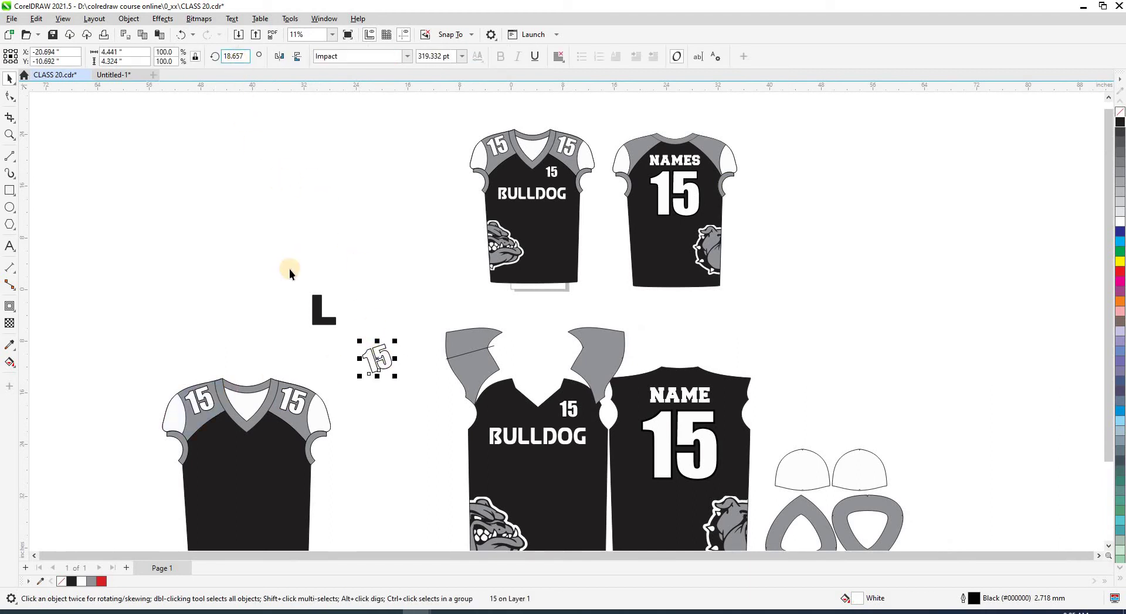
key(Delete)
- Copy the chest number 15 from the front piece onto the left shoulder piece
click(567, 413)
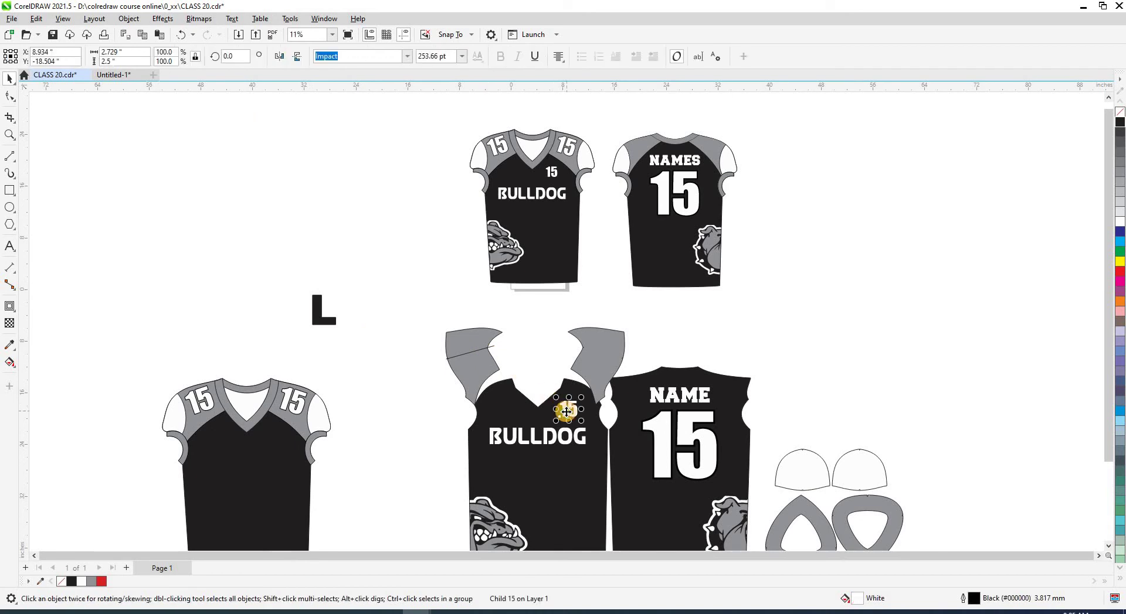
drag(566, 412, 474, 367)
key(z)
click(502, 377)
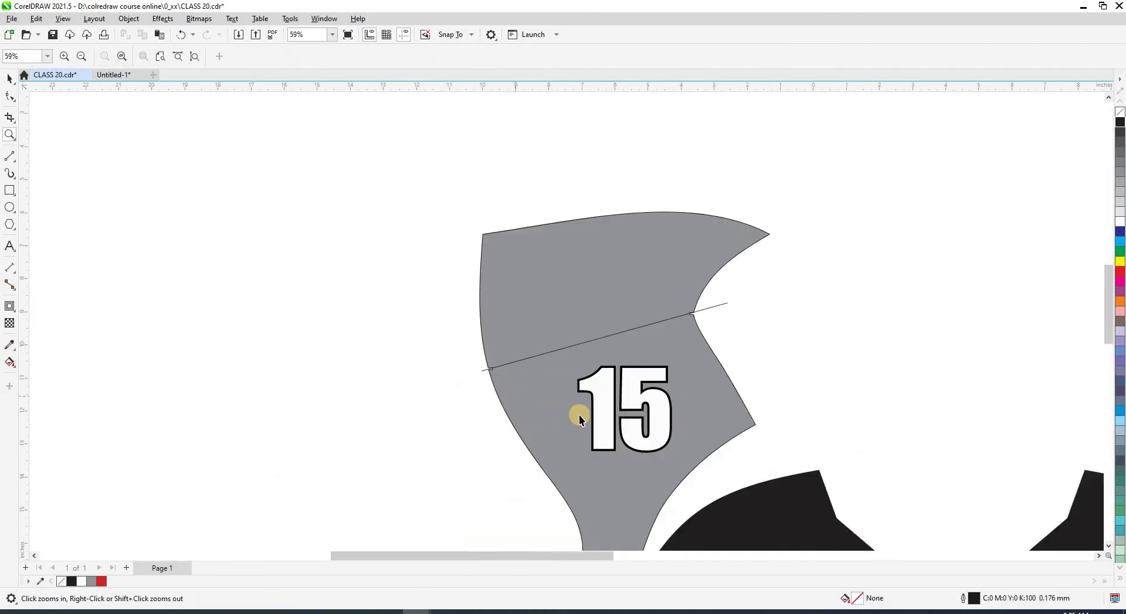
key(space)
- Centre the copied 15 over the left shoulder's notch line, enlarge it to about 385 pt and rotate it about 21 degrees
click(652, 370)
drag(672, 366, 692, 348)
drag(674, 392, 643, 340)
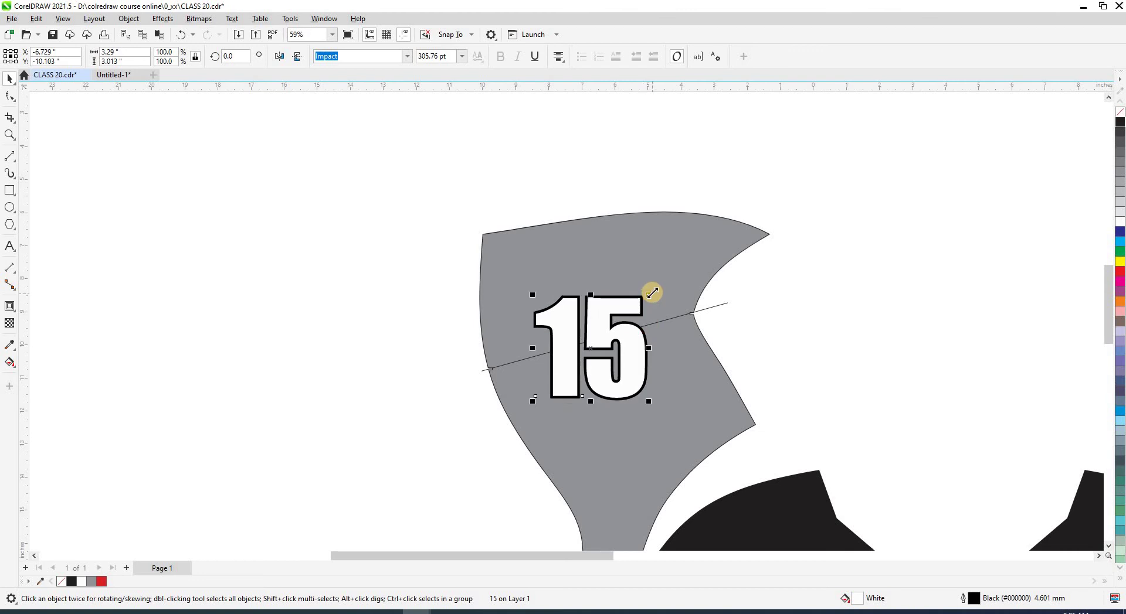
drag(652, 292, 656, 239)
click(658, 341)
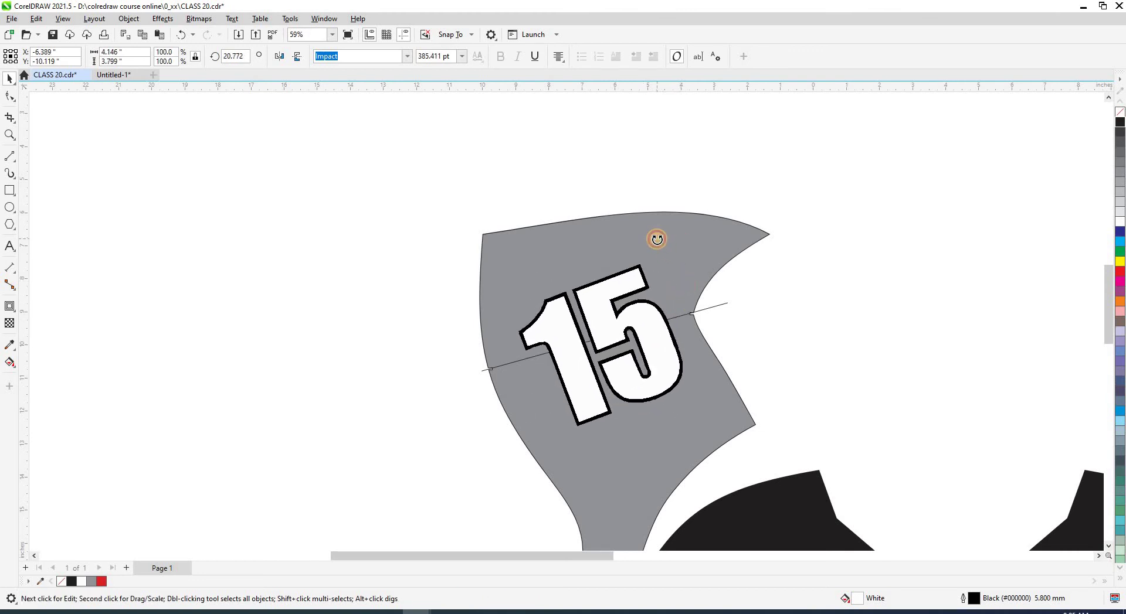
click(658, 385)
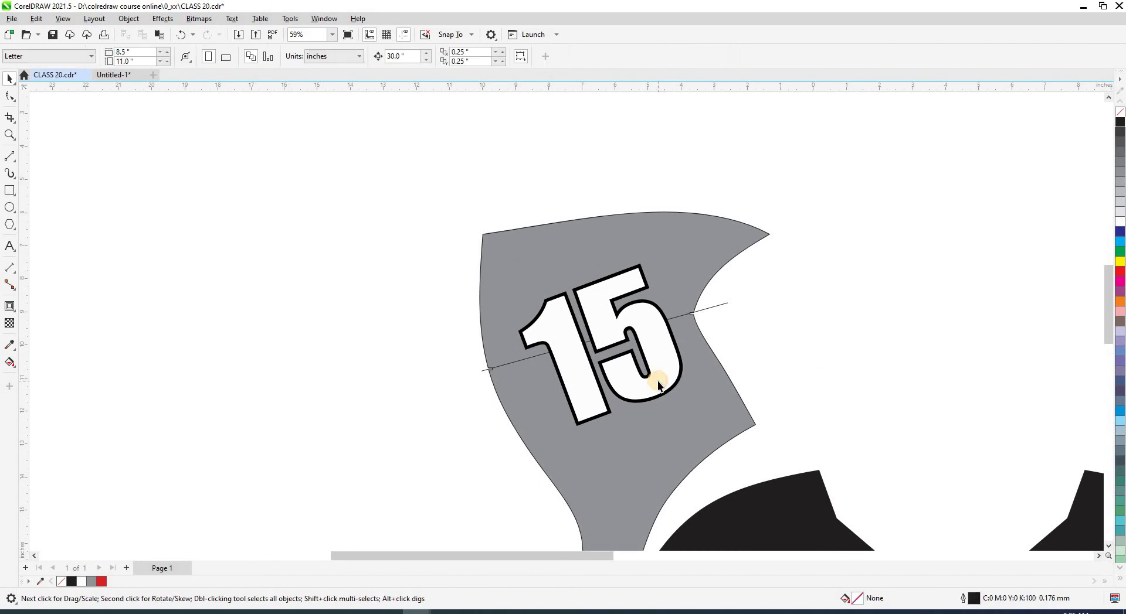
- Move the shoulder number below the notch line, reduce it to about 328 pt and tilt it to about 24 degrees
drag(659, 374, 705, 476)
click(678, 432)
click(838, 407)
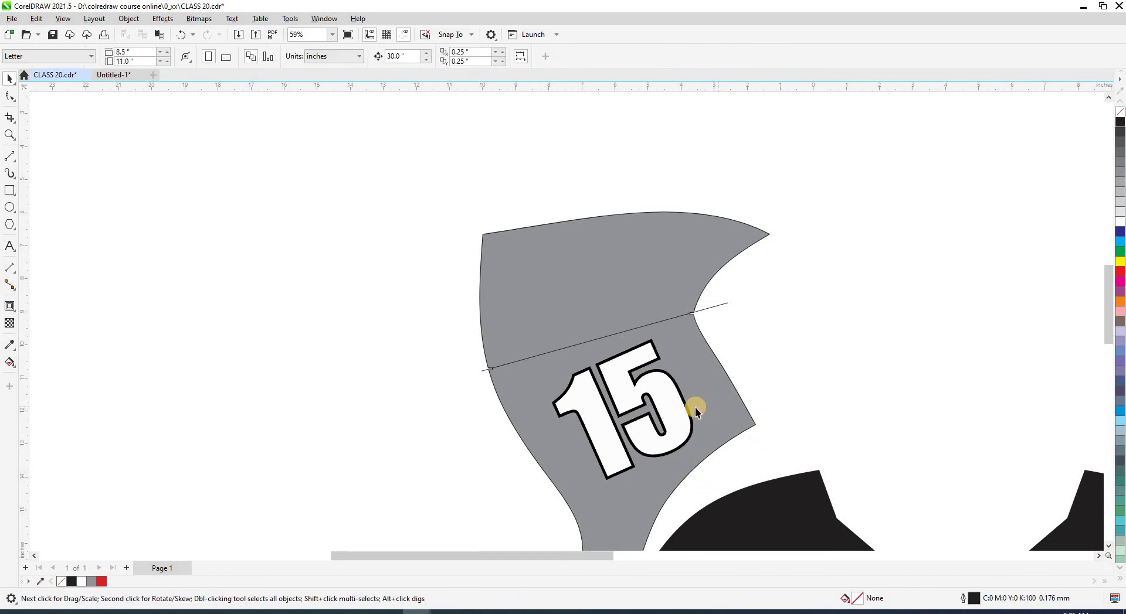
scroll(696, 406, up, 1)
drag(678, 407, 672, 420)
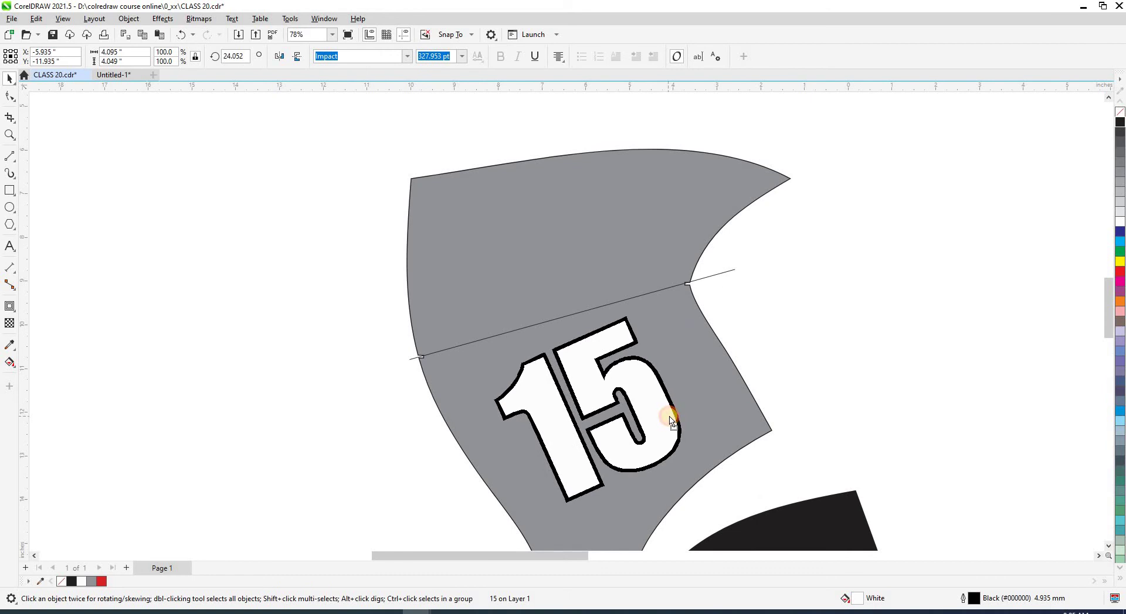
- Compare the left shoulder piece's number with the reference jersey's shoulder number and nudge it slightly sideways
scroll(616, 364, down, 4)
click(267, 412)
scroll(199, 428, up, 2)
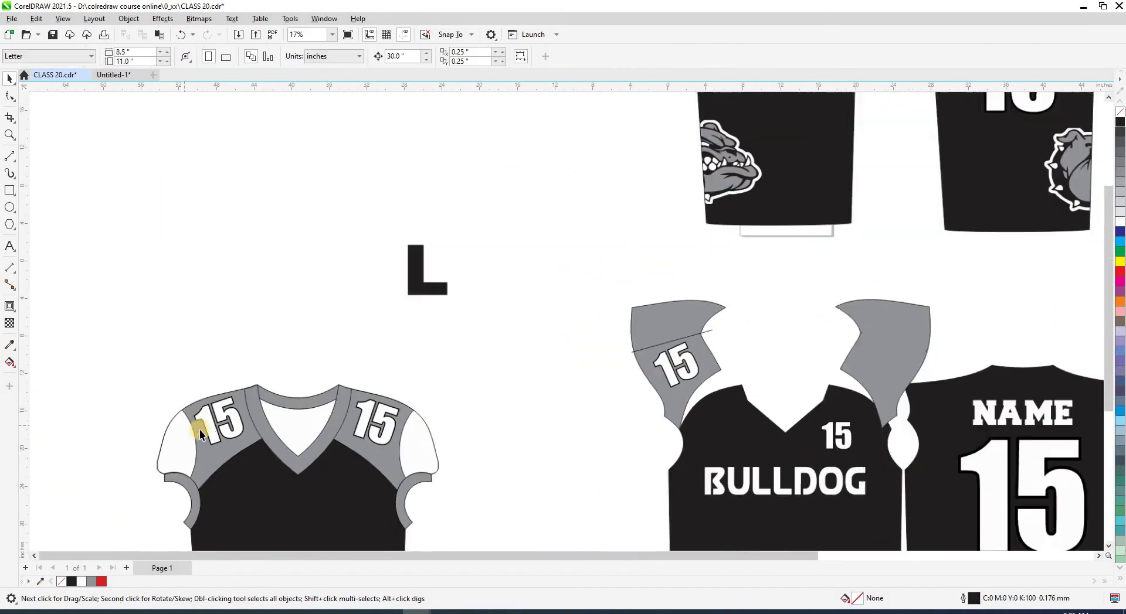
scroll(478, 410, down, 2)
scroll(657, 369, up, 1)
scroll(658, 370, up, 3)
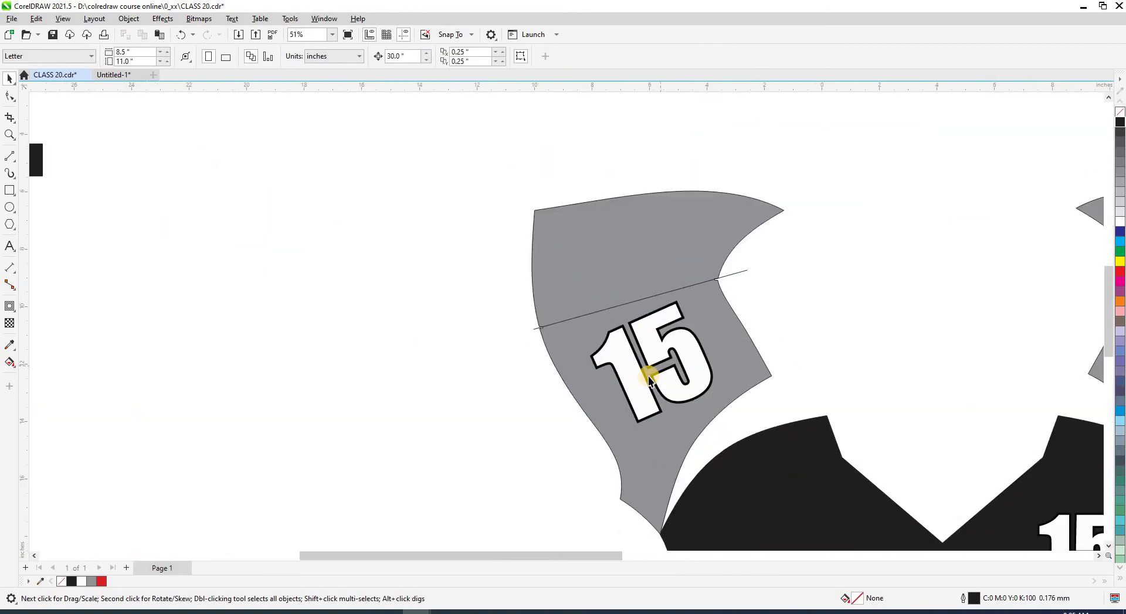
click(588, 389)
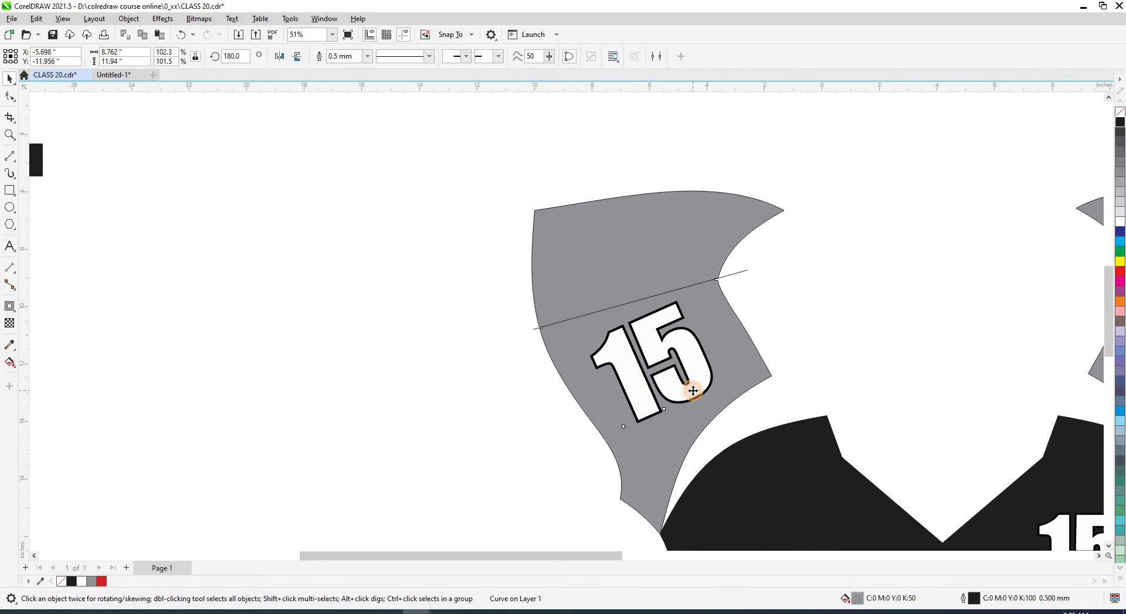
click(691, 386)
click(809, 329)
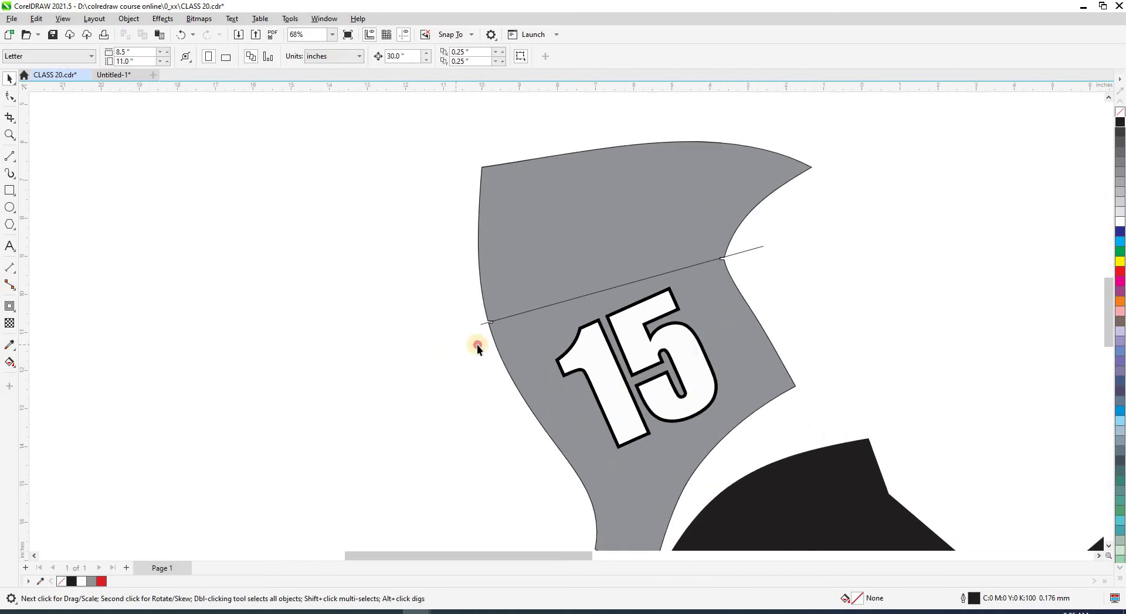
- Delete the guide line drawn through the left shoulder piece's notches
scroll(666, 346, down, 4)
scroll(439, 352, right, 3)
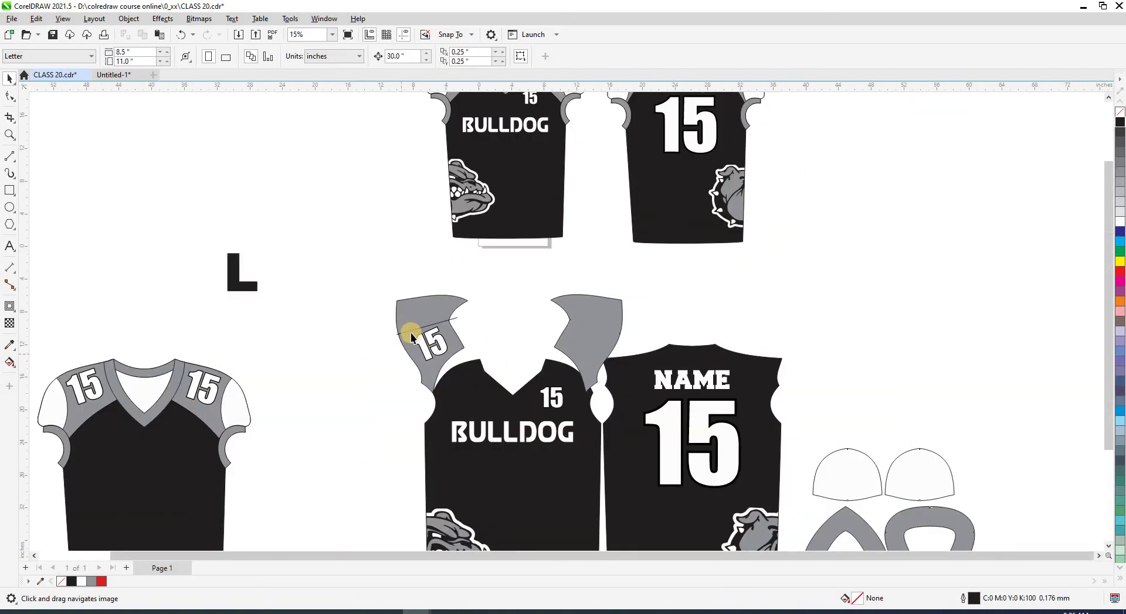
scroll(411, 333, up, 2)
scroll(410, 333, up, 1)
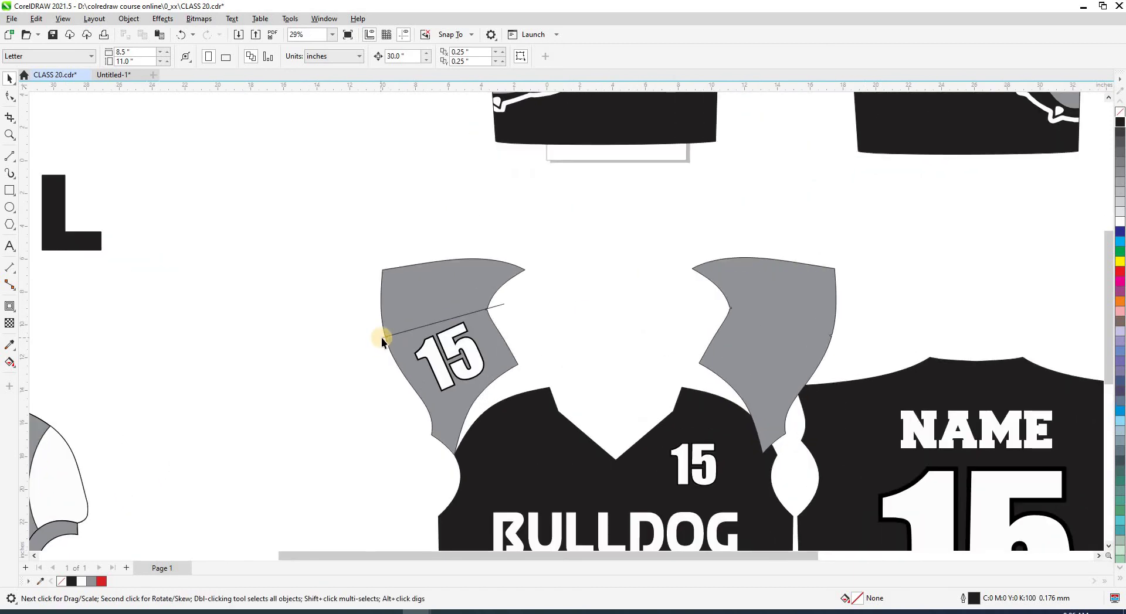
scroll(323, 370, right, 2)
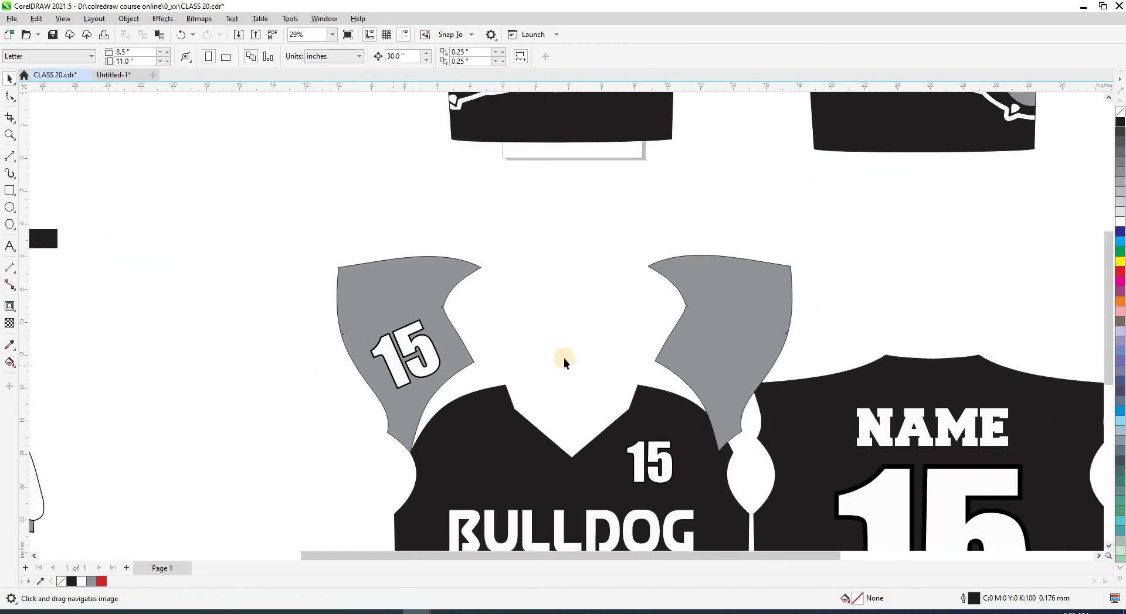
drag(564, 358, 435, 364)
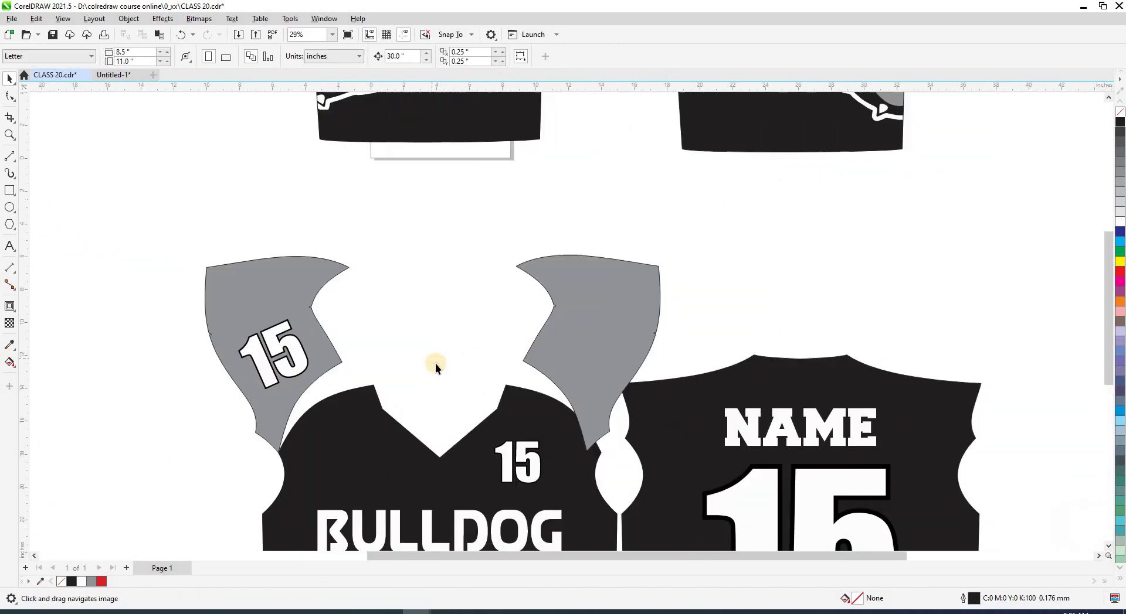
- Align the two grey shoulder pieces along their top edges
click(299, 350)
click(565, 334)
shift+click(291, 289)
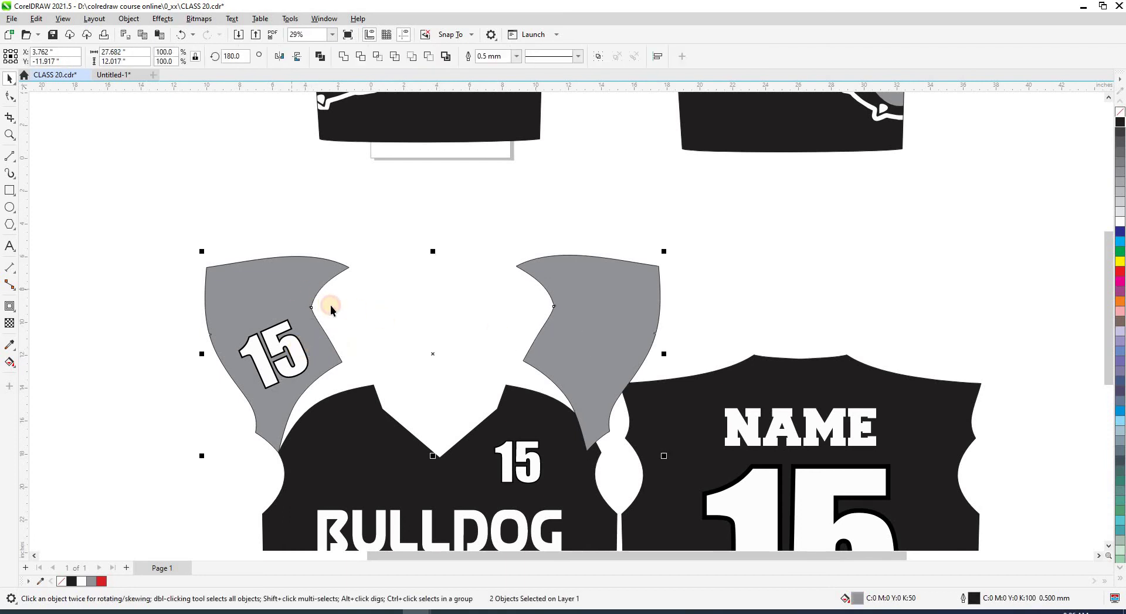
key(t)
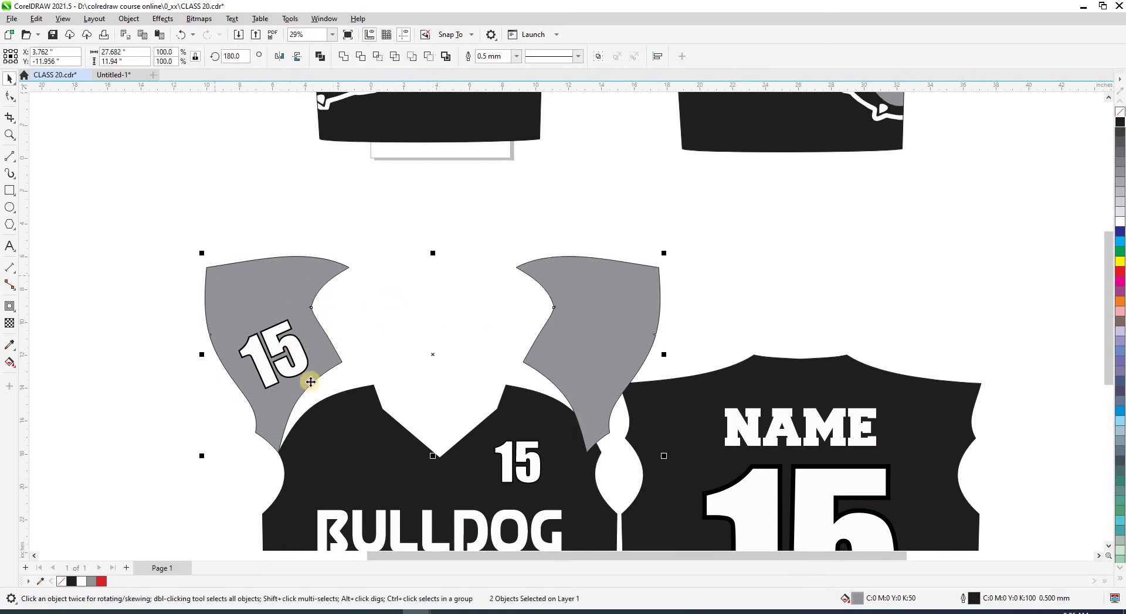
click(392, 316)
- Move the back pattern piece sideways in wireframe display, clear of the right shoulder piece, and return to the full-colour display
scroll(551, 362, down, 3)
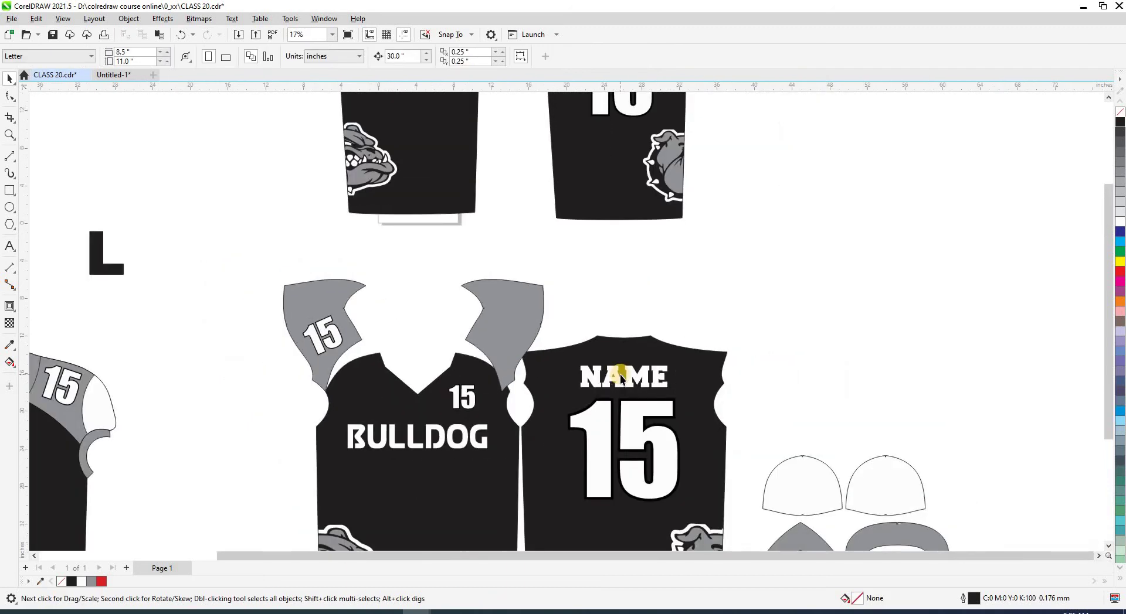
key(shift+F9)
scroll(606, 388, down, 1)
click(613, 410)
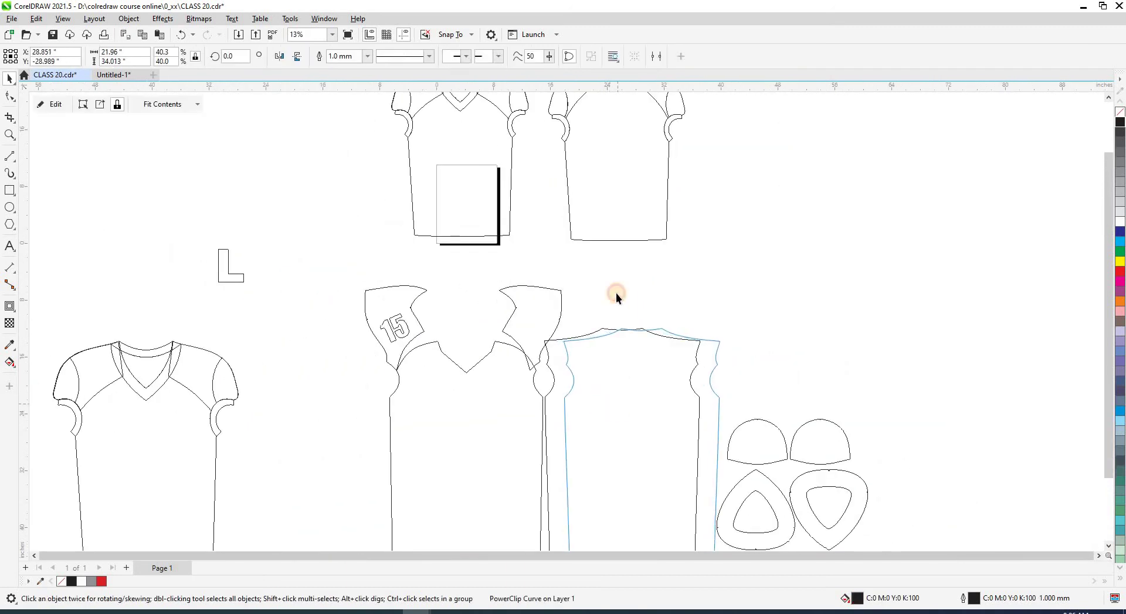
click(616, 294)
scroll(452, 359, up, 3)
key(shift+F9)
drag(594, 245, 452, 367)
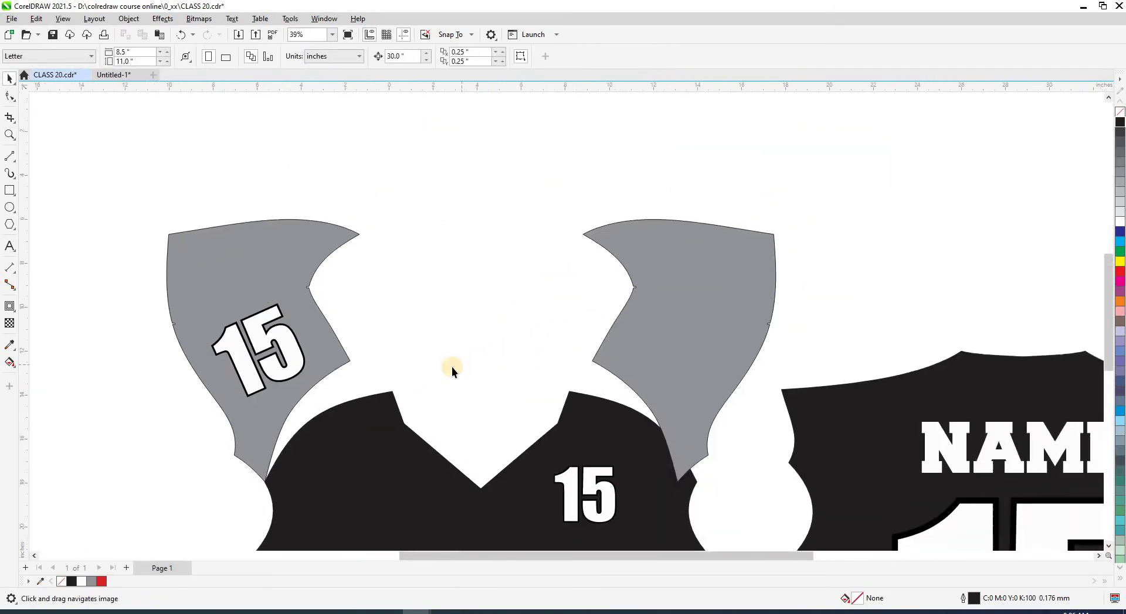
- Copy the left shoulder's number 15 horizontally onto the right shoulder piece
click(273, 349)
drag(261, 343, 683, 351)
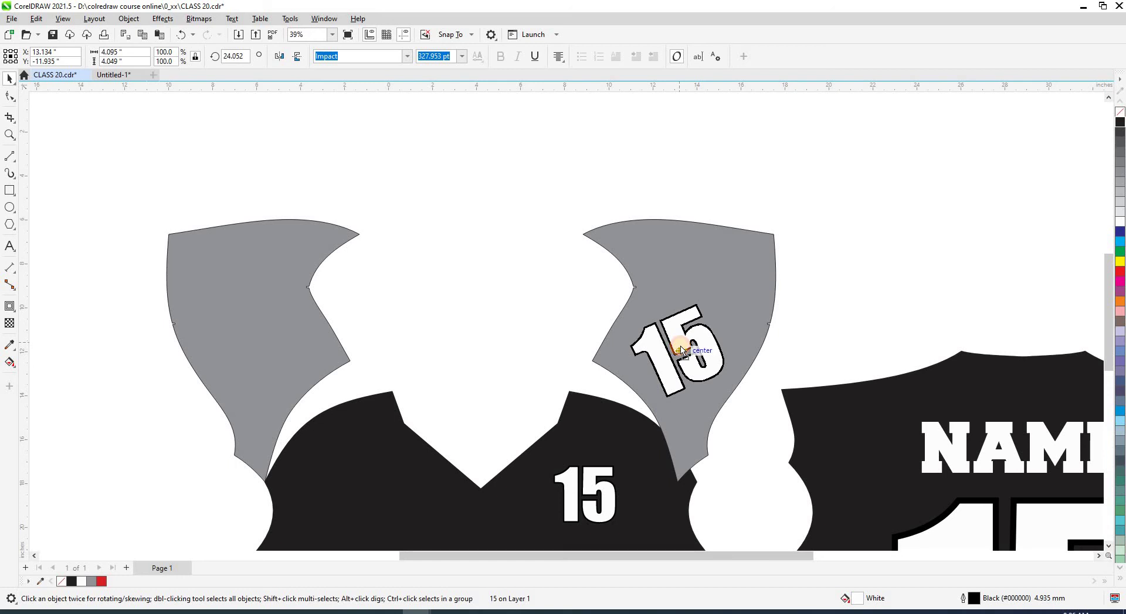
drag(683, 351, 679, 350)
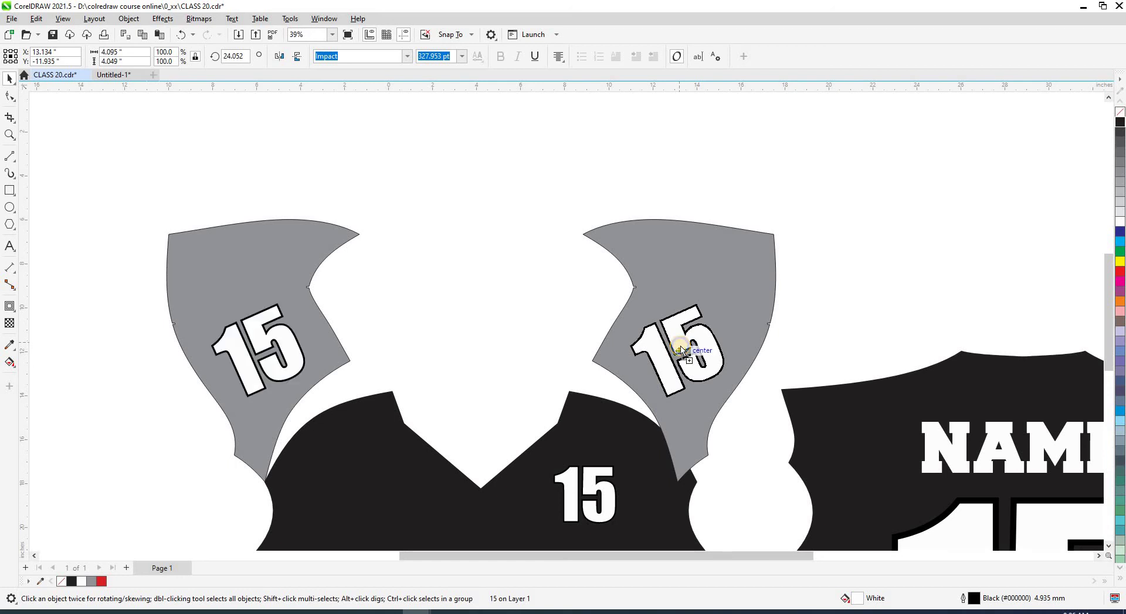
key(ctrl+z)
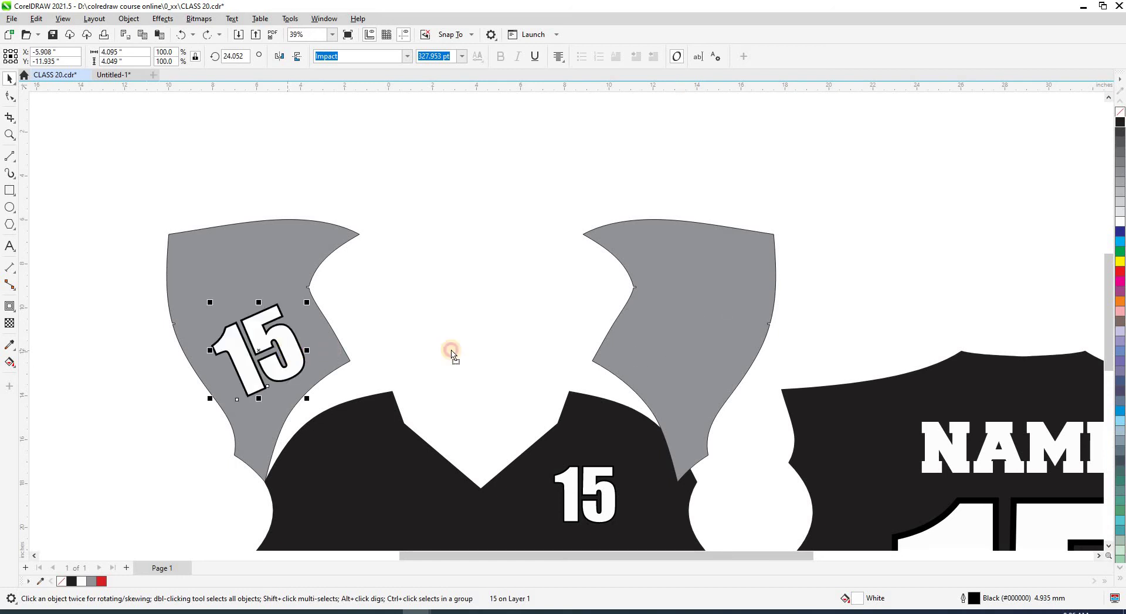
drag(452, 353, 674, 351)
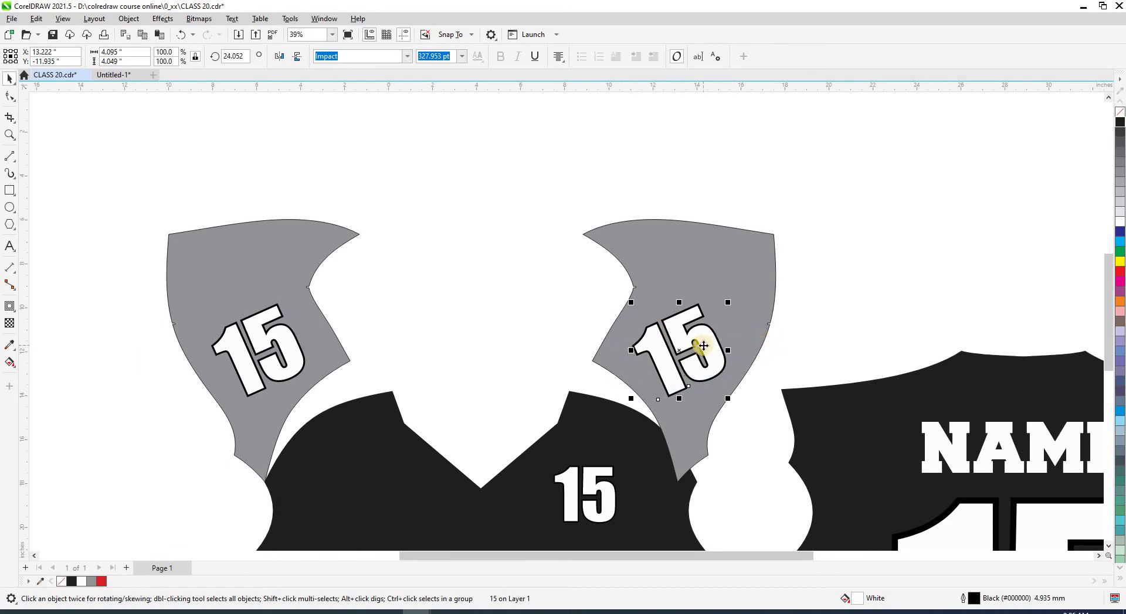
click(726, 301)
drag(737, 310, 797, 360)
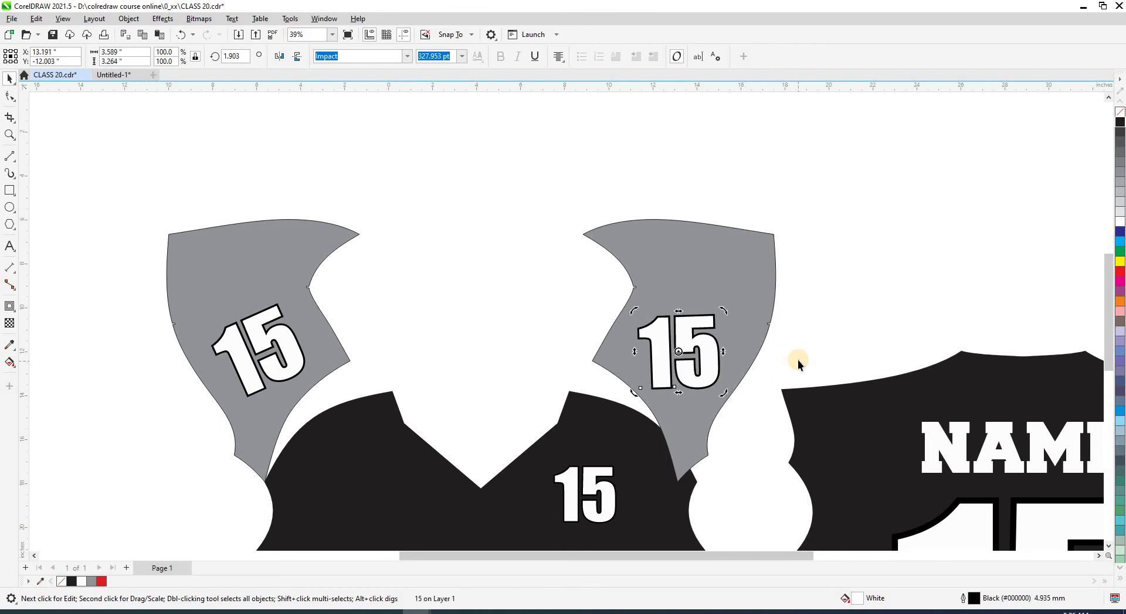
key(ctrl+z)
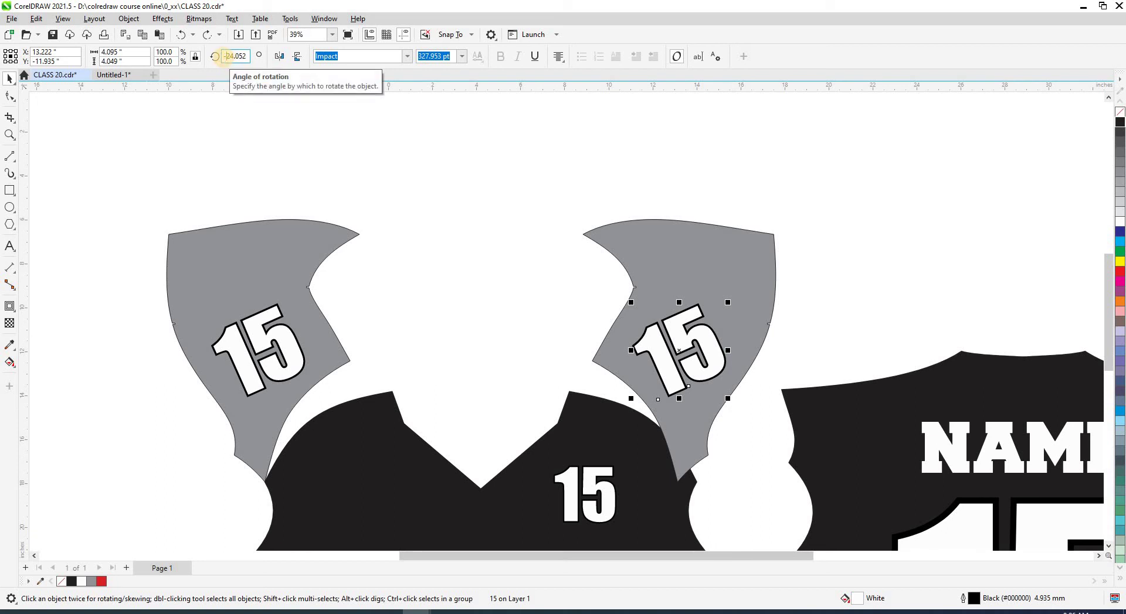
- Set the right shoulder number's rotation to -24.052 degrees so its tilt mirrors the left number
key(Return)
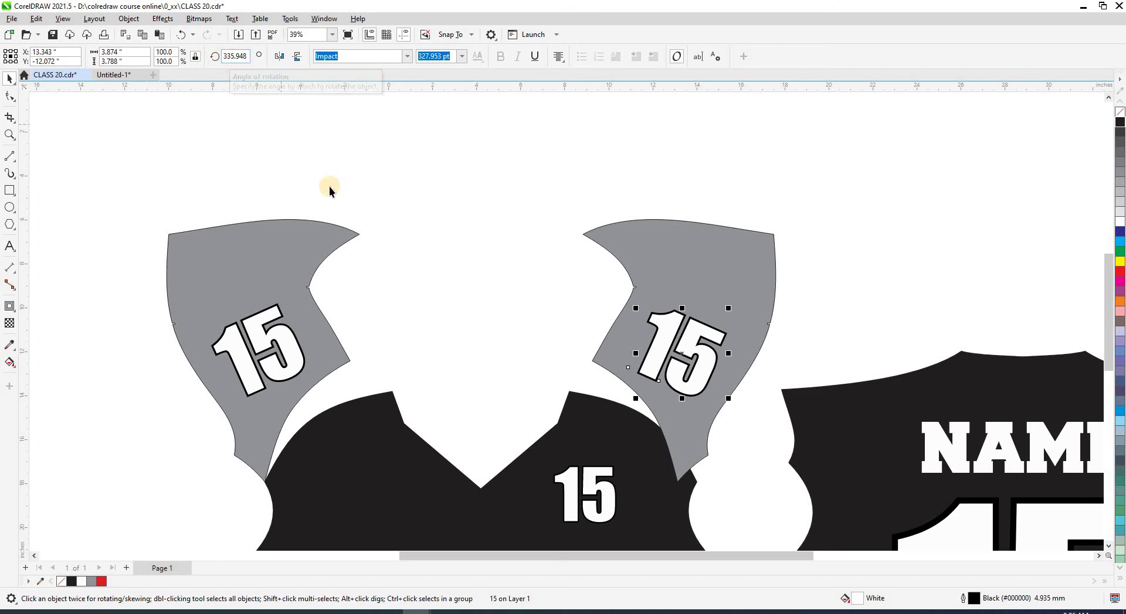
click(588, 336)
click(650, 358)
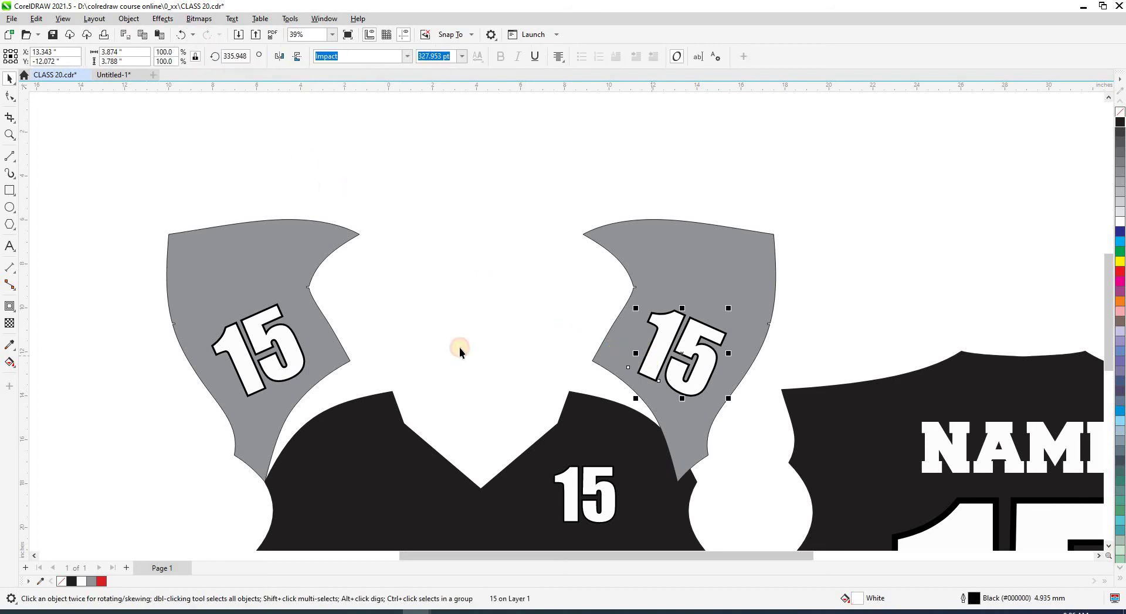
shift+click(296, 359)
click(411, 332)
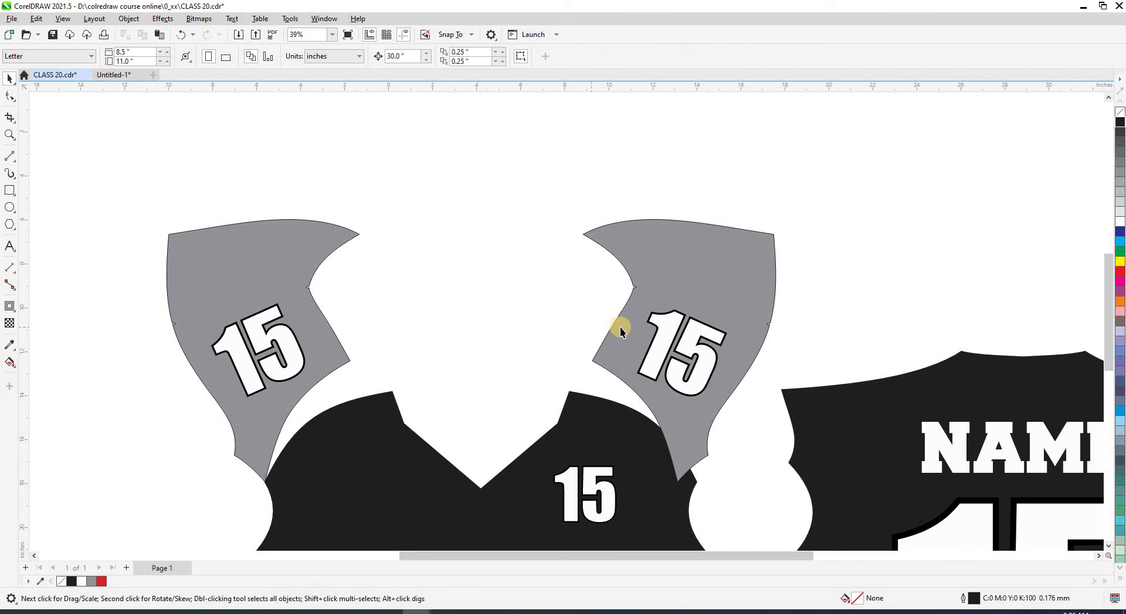
- Draw straight 2-point lines through the notches of both shoulder pieces, the left one spanning about 8.1 by 2.2 inches
click(10, 158)
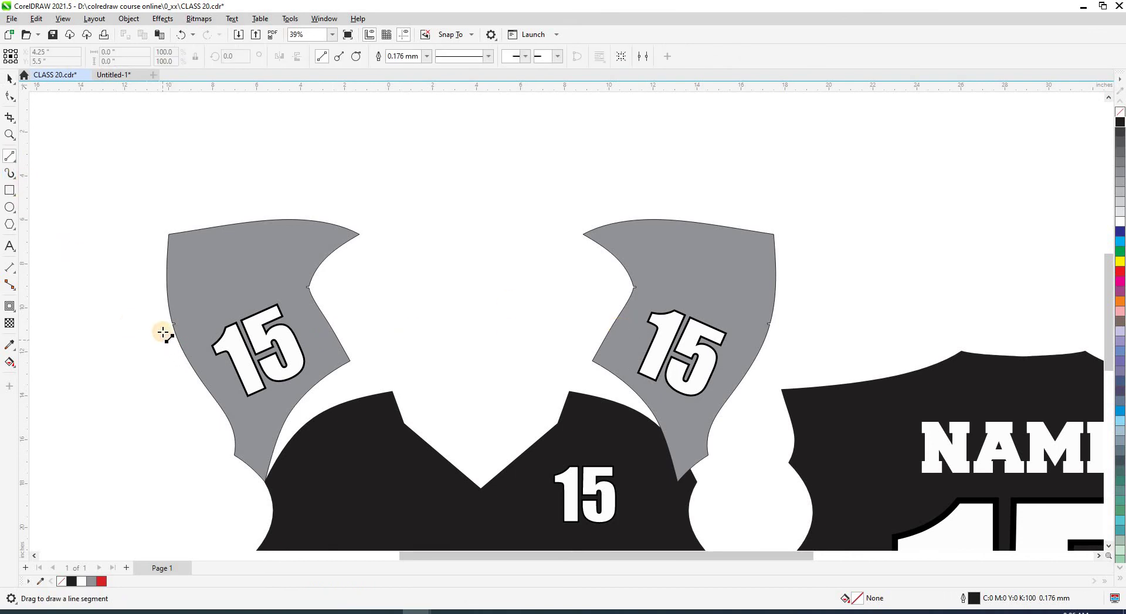
drag(161, 327, 339, 277)
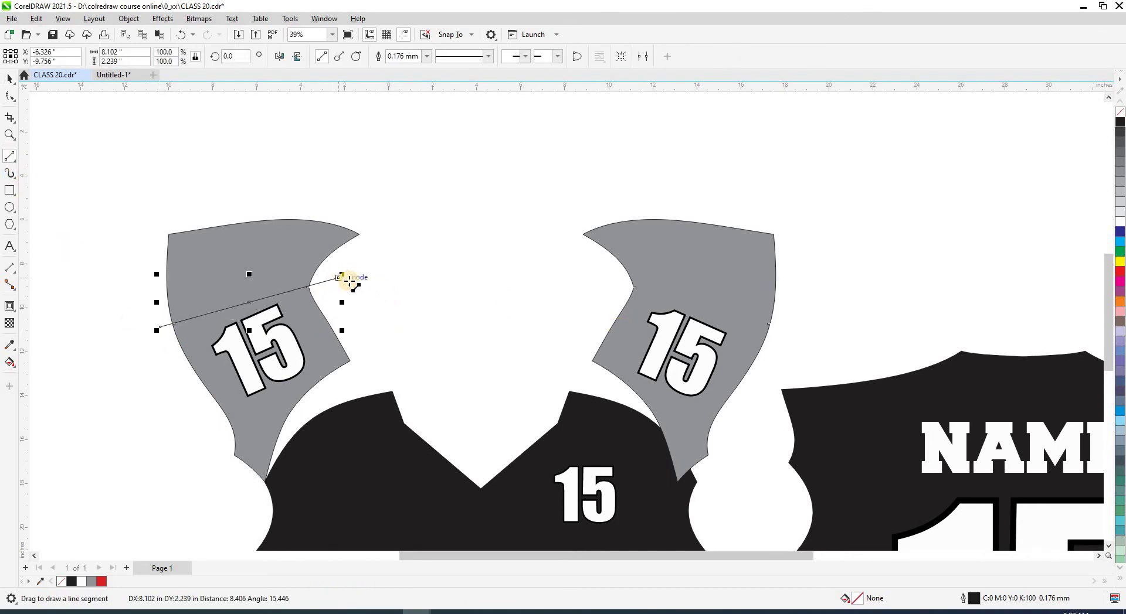
drag(629, 289, 817, 314)
key(space)
scroll(545, 241, down, 2)
scroll(604, 315, down, 1)
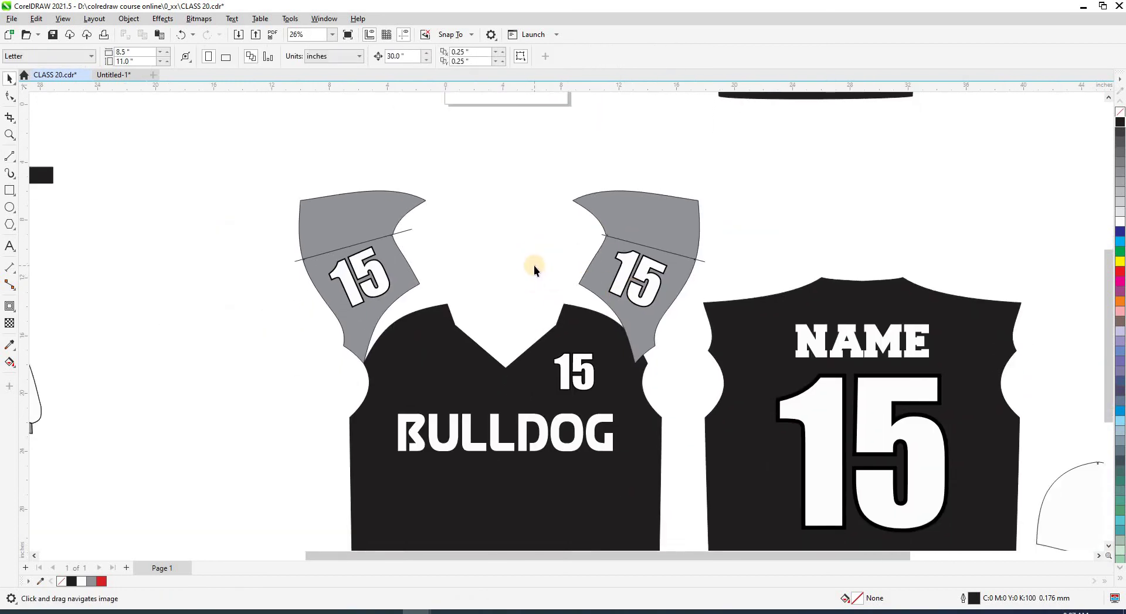
- Delete the straight guide lines drawn through the notches of both shoulder pieces
click(298, 261)
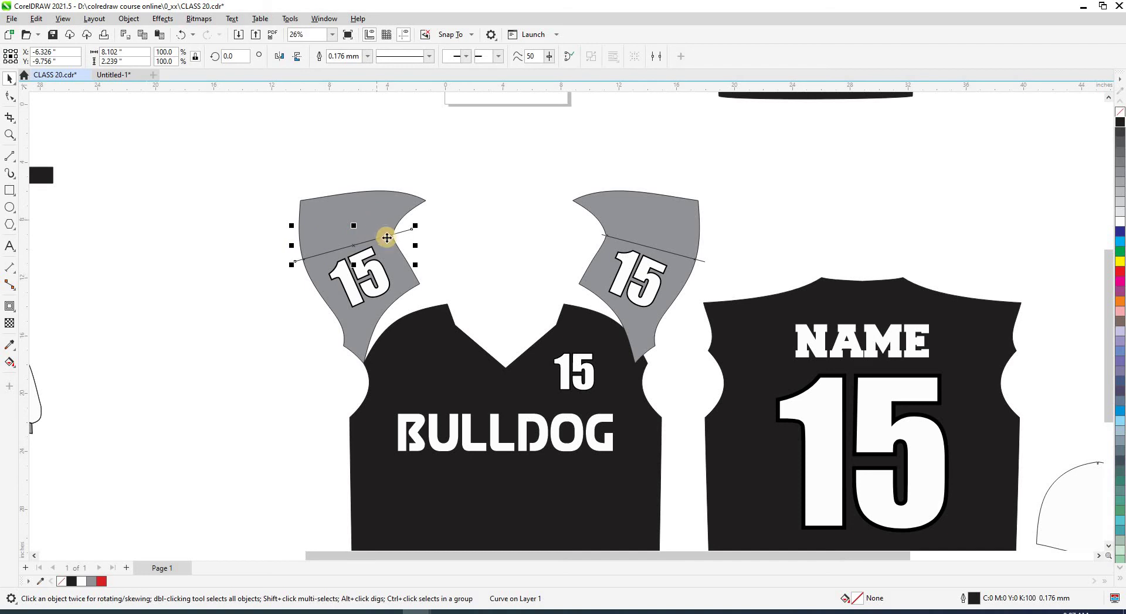
drag(387, 238, 389, 233)
key(Delete)
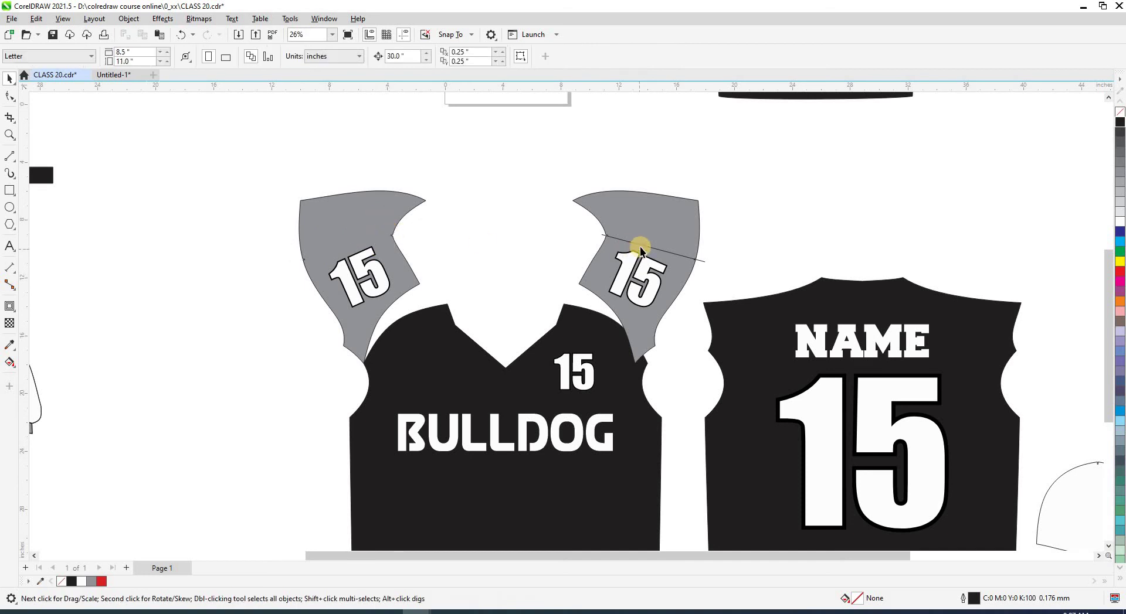
click(700, 258)
key(Delete)
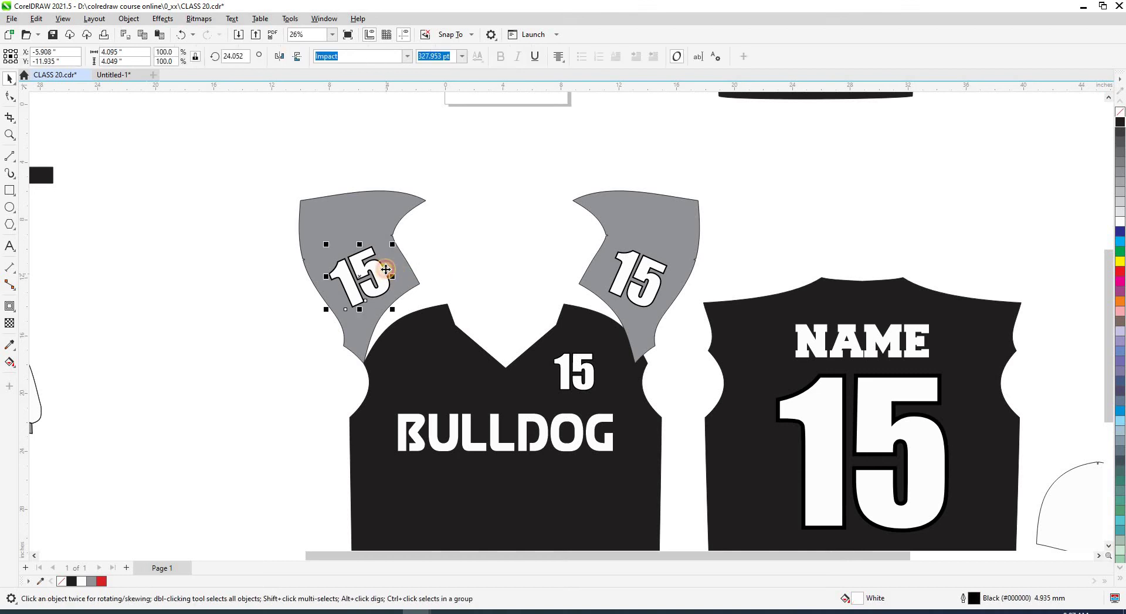
click(371, 221)
click(652, 282)
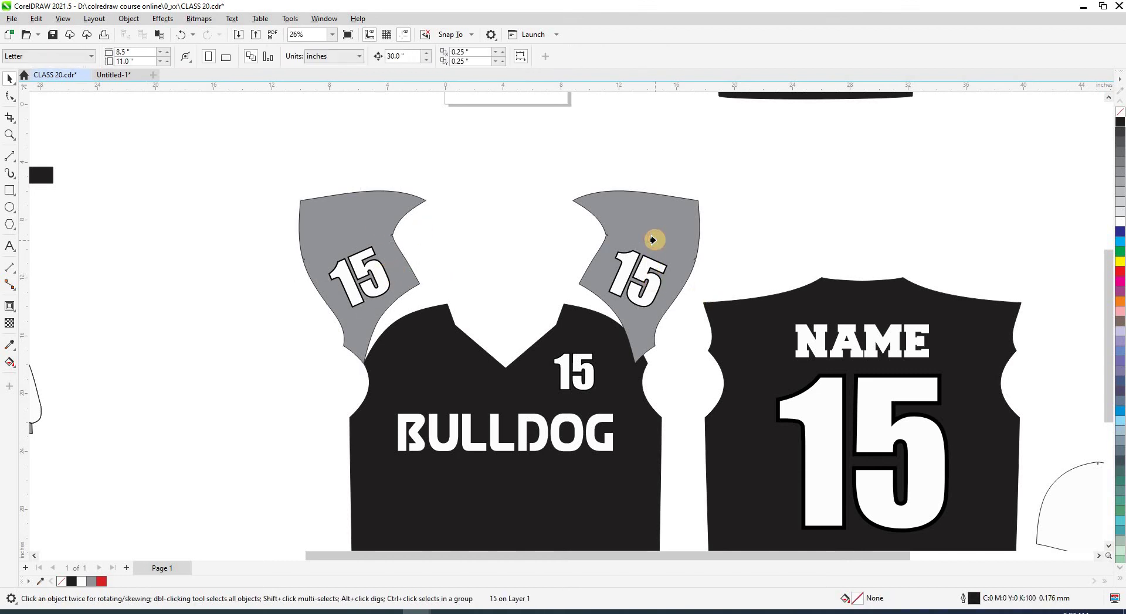
click(444, 273)
- Delete the unlettered reference jersey to the left of the front pattern piece
scroll(444, 272, down, 4)
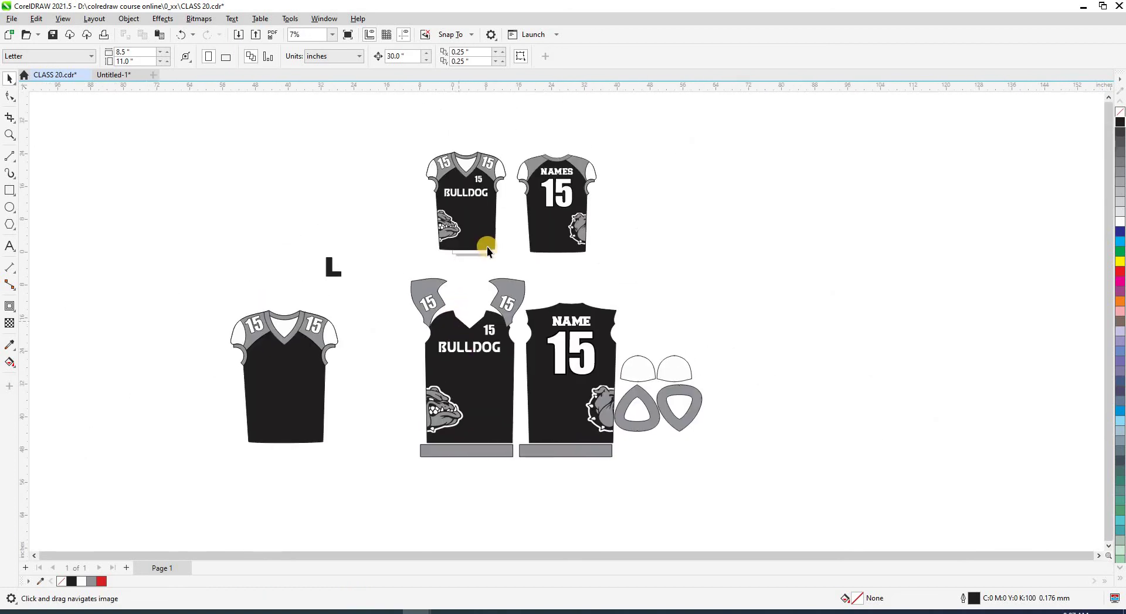
drag(218, 303, 350, 477)
key(Delete)
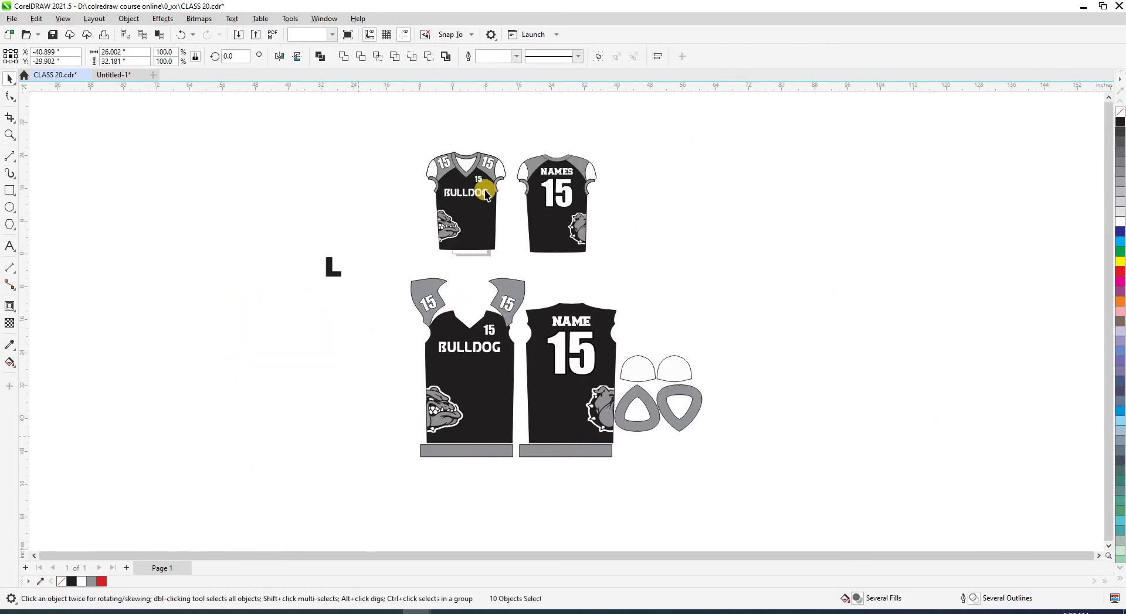
- Place the front mock-up beside the front pattern piece and the back mock-up beside the back piece, shifting the sleeve and cuff pieces clear
click(478, 196)
key(shift+F9)
drag(403, 242, 371, 397)
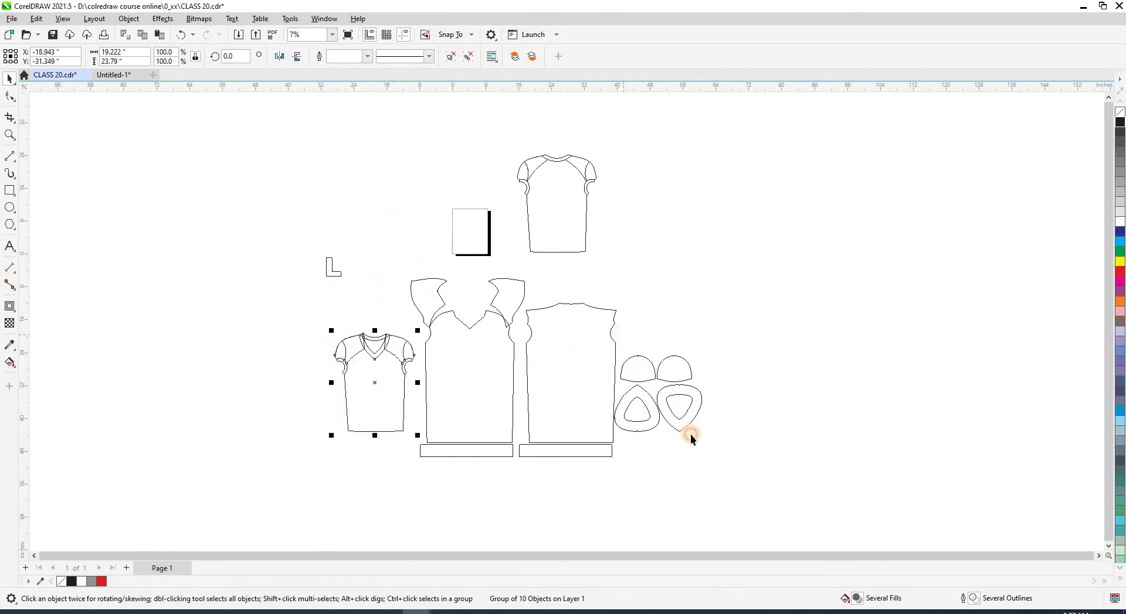
drag(669, 396, 814, 396)
click(528, 189)
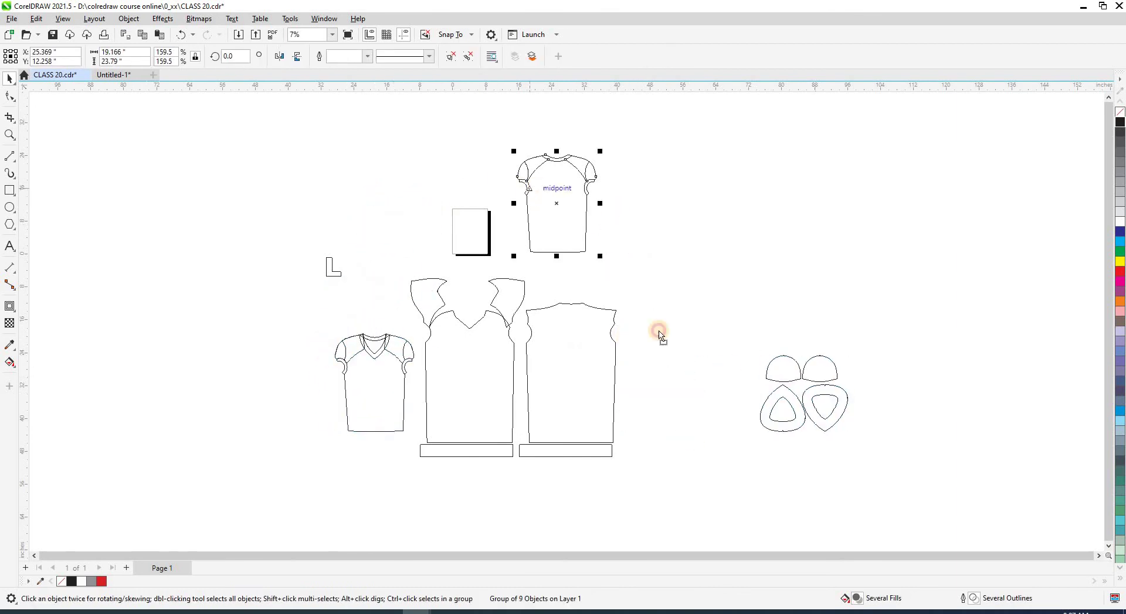
drag(659, 336, 612, 363)
shift+click(330, 321)
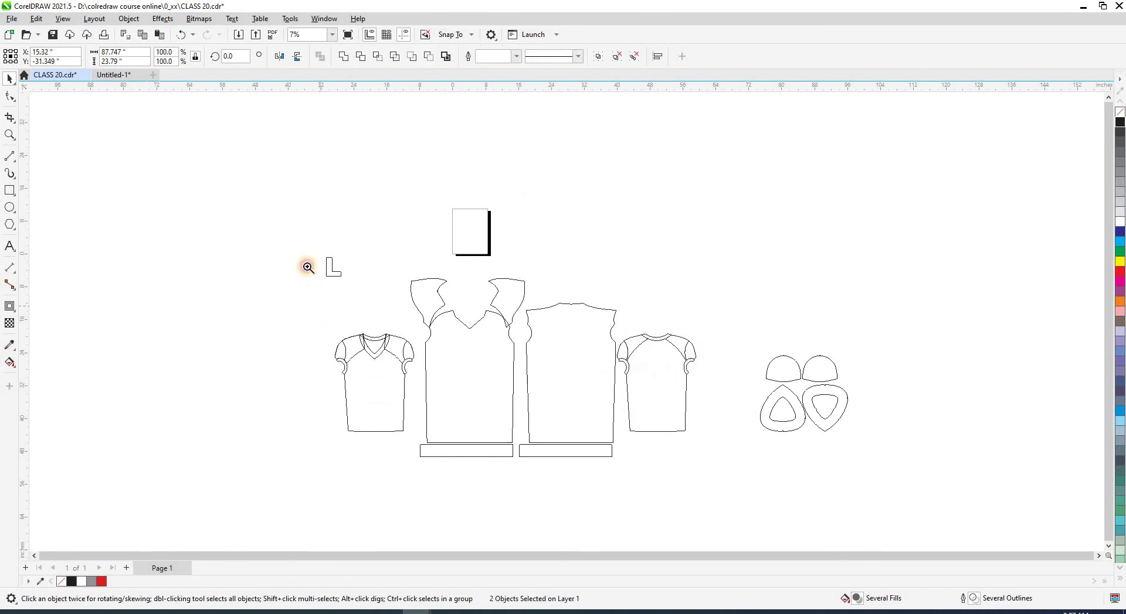
drag(307, 267, 737, 487)
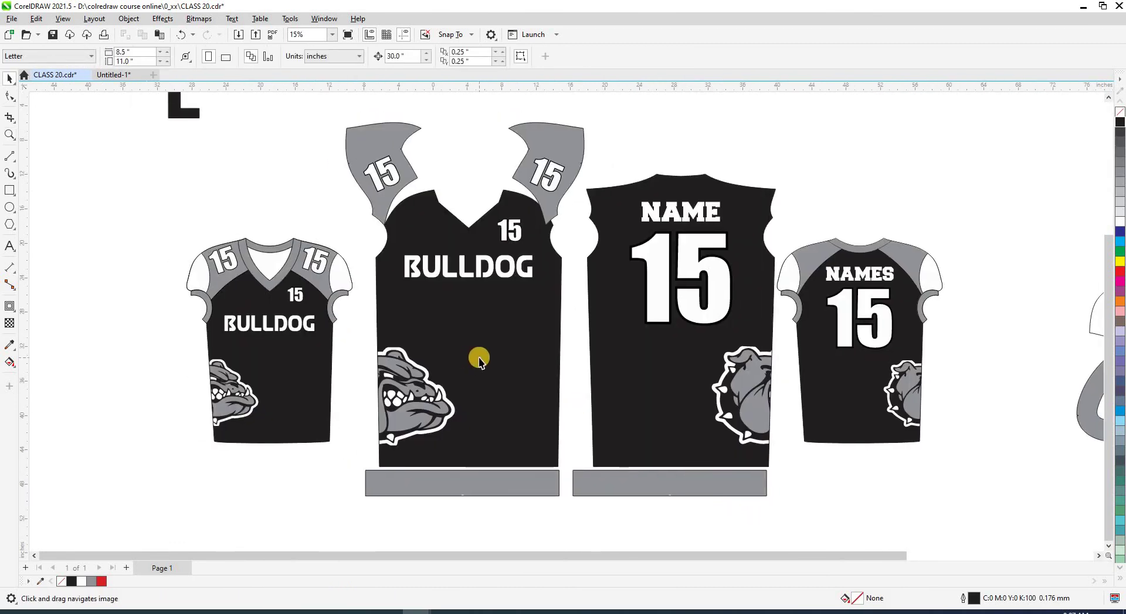
- Copy the large L size letter to below the front band and set the copy's font size to 25 pt
scroll(354, 272, down, 1)
drag(256, 178, 428, 523)
click(432, 57)
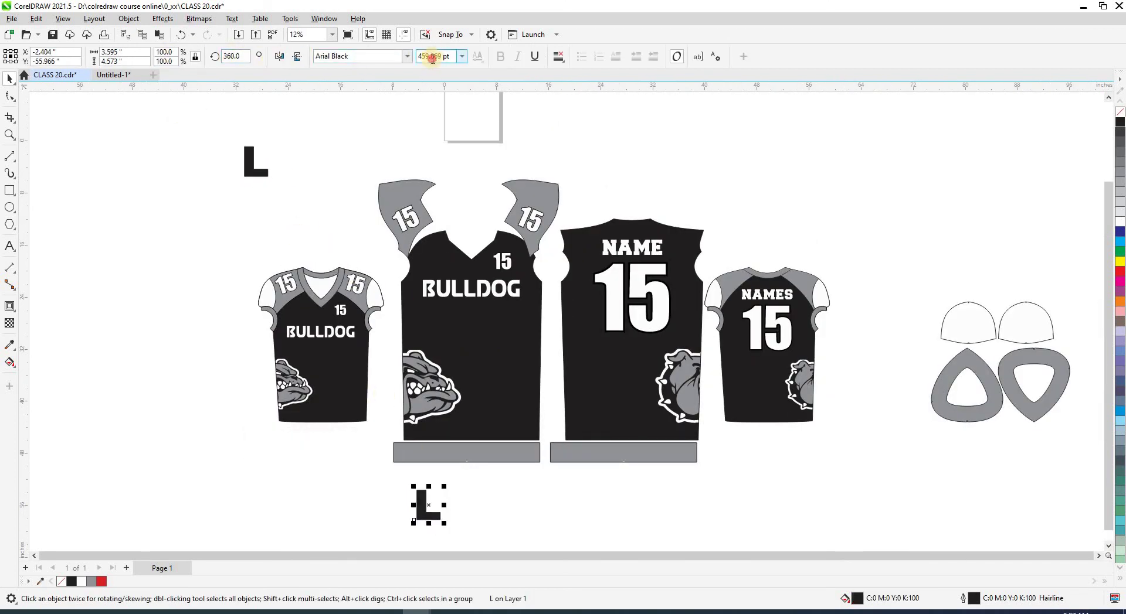
key(Return)
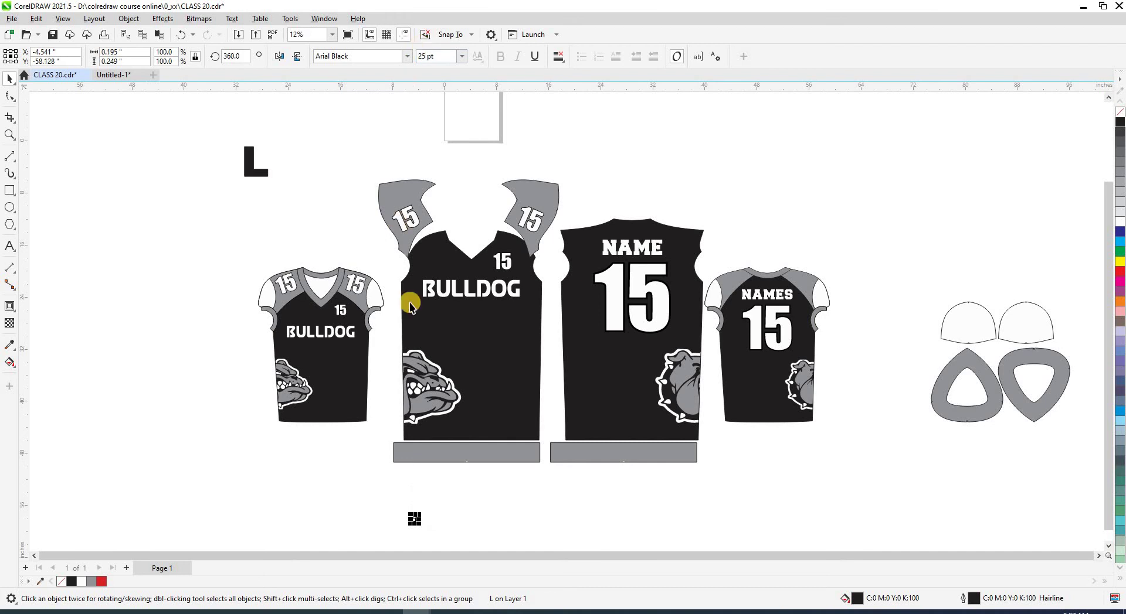
click(494, 477)
- Place the small L at the middle of the front piece's bottom edge and fill it white
scroll(480, 445, up, 3)
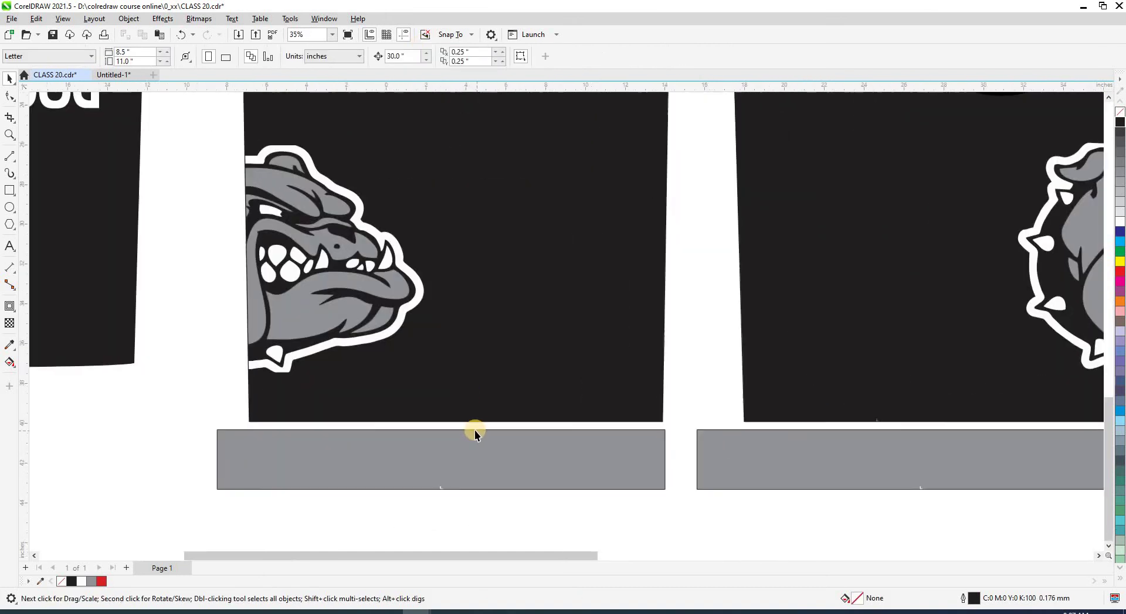
scroll(474, 430, up, 3)
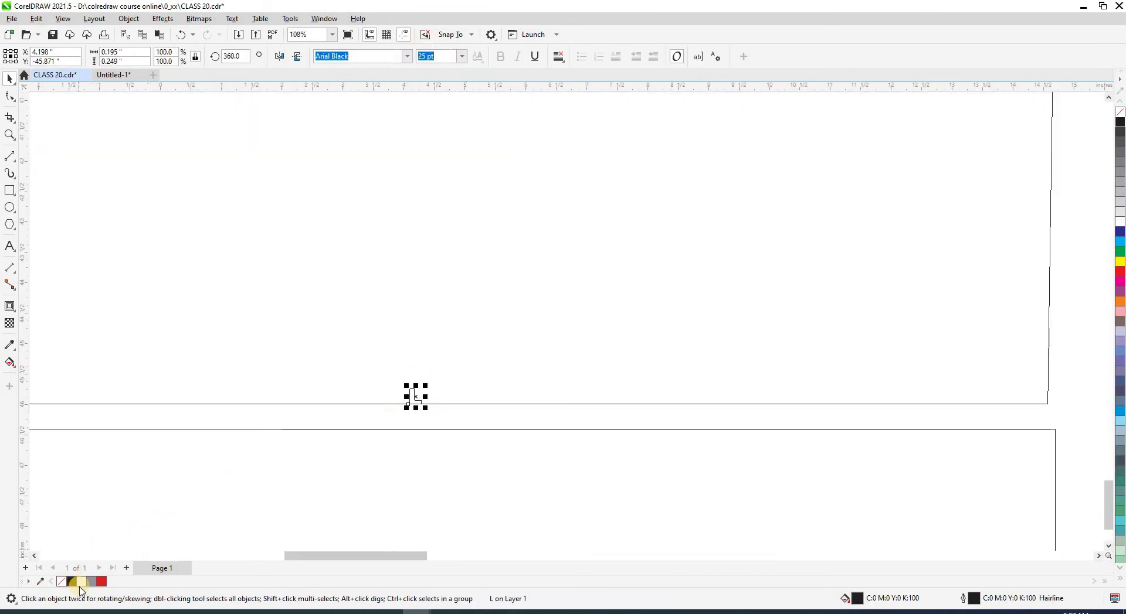
click(83, 588)
scroll(377, 362, down, 2)
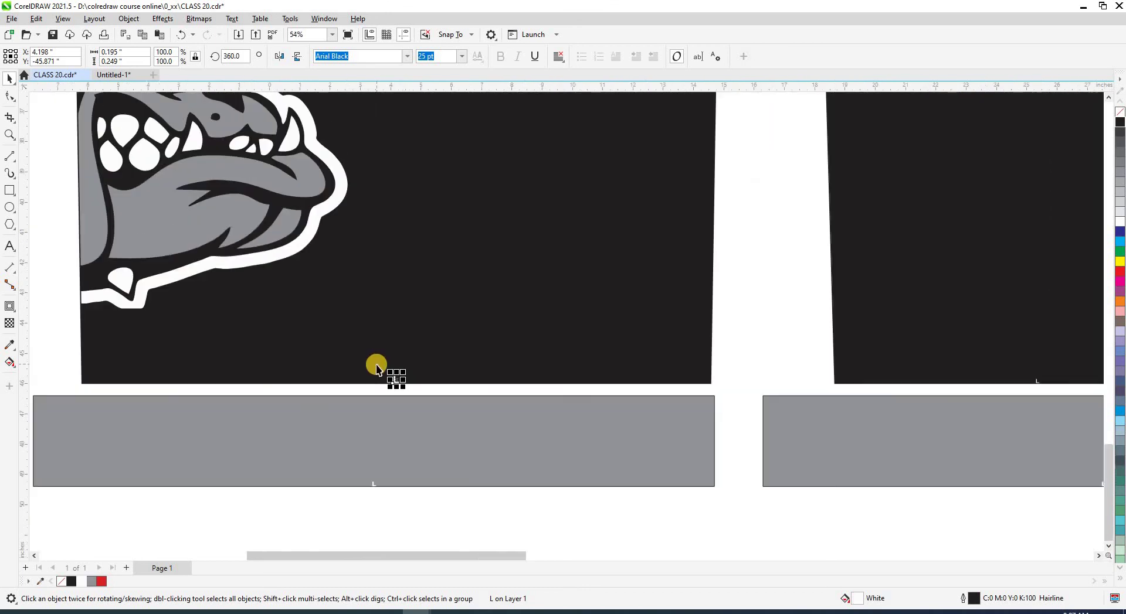
click(396, 343)
- Move the back piece's small L size label to the middle of its bottom edge
scroll(362, 440, down, 2)
click(362, 440)
scroll(314, 416, up, 3)
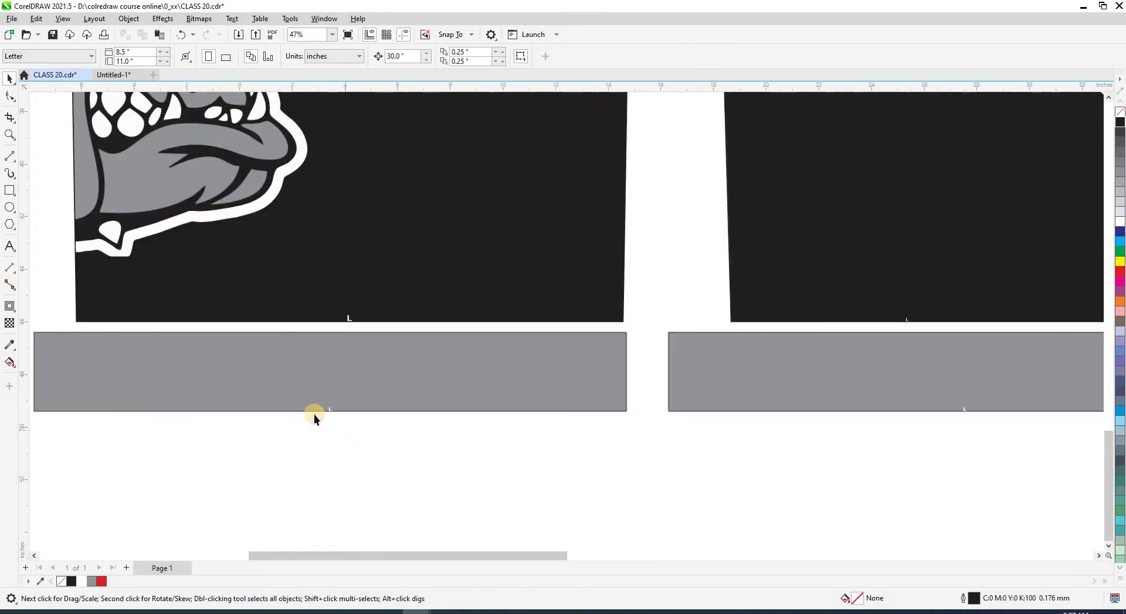
drag(839, 430, 740, 475)
scroll(674, 354, down, 2)
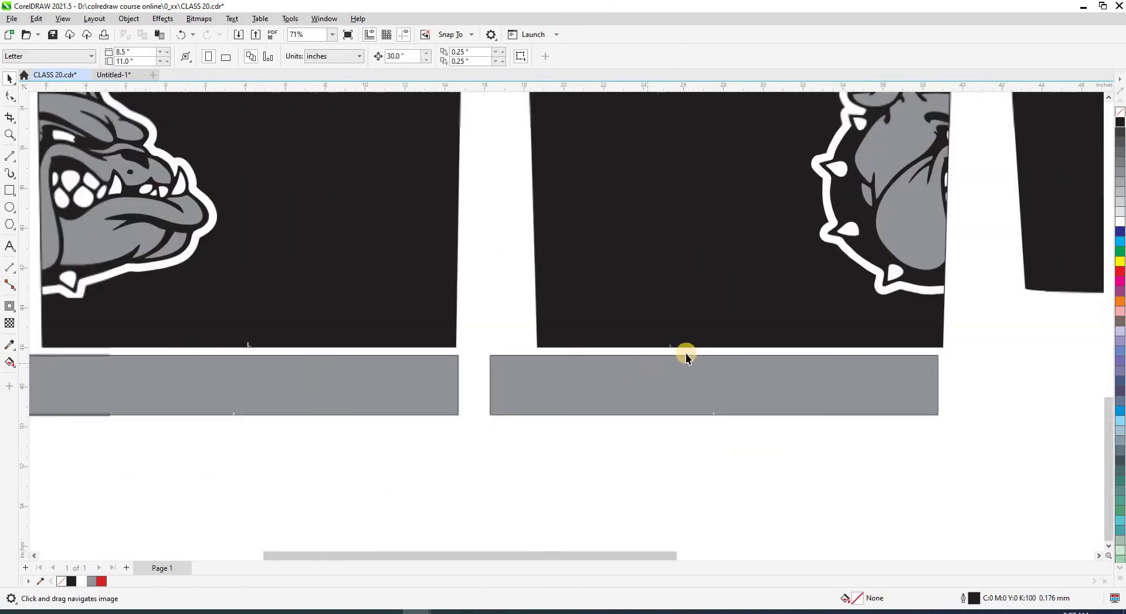
drag(683, 354, 582, 402)
scroll(583, 399, up, 2)
click(590, 392)
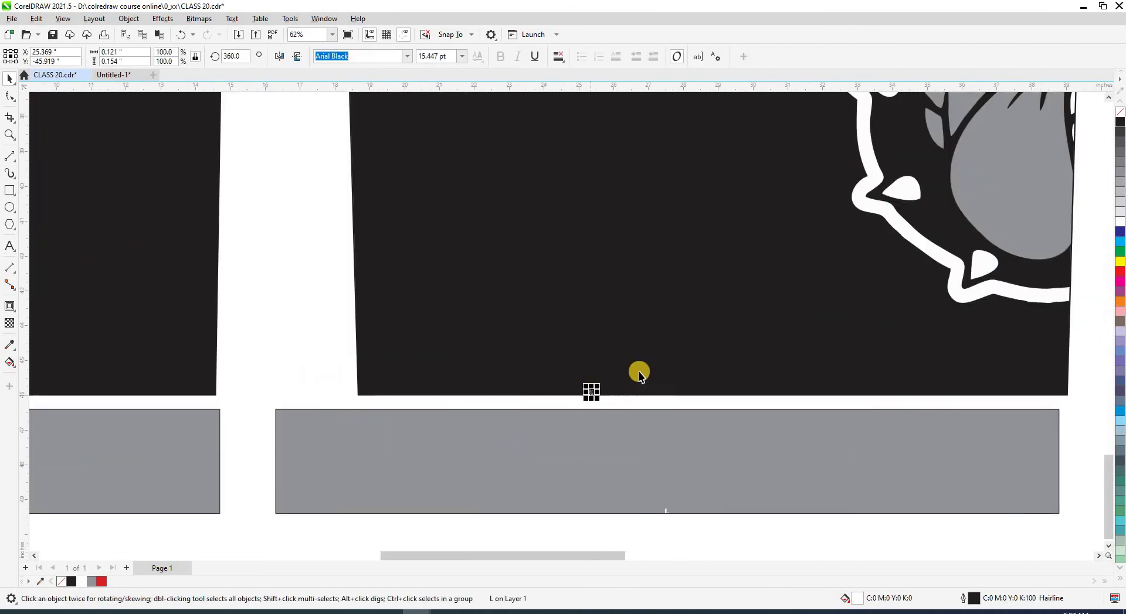
click(673, 399)
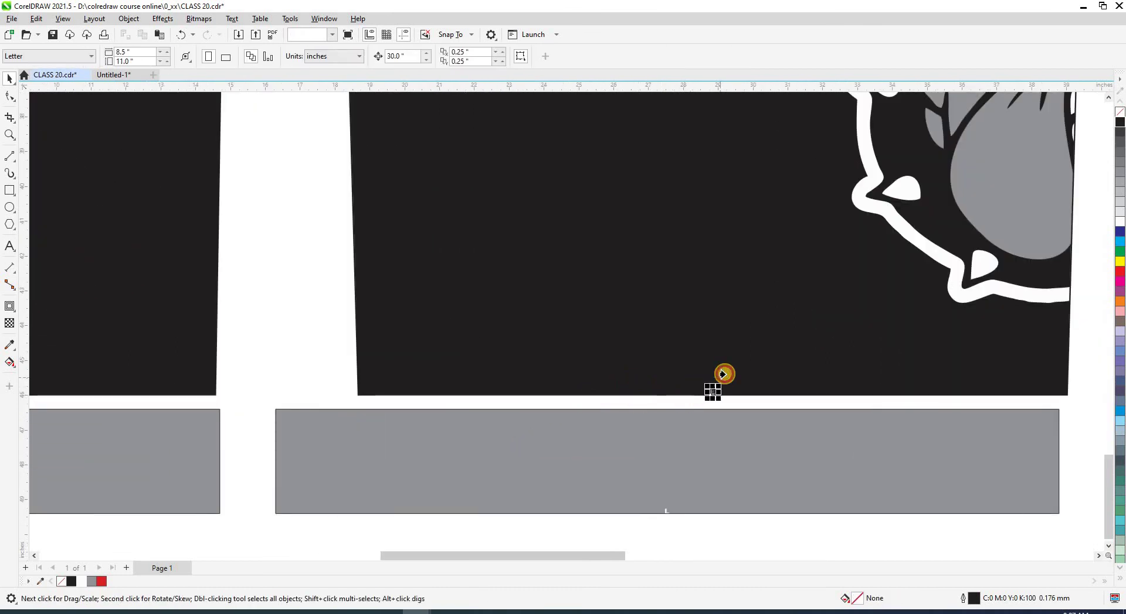
- Check the marks on the sleeve and cuff pieces, and move all four closer to the back mock-up
scroll(568, 404, down, 3)
click(682, 402)
scroll(801, 347, up, 4)
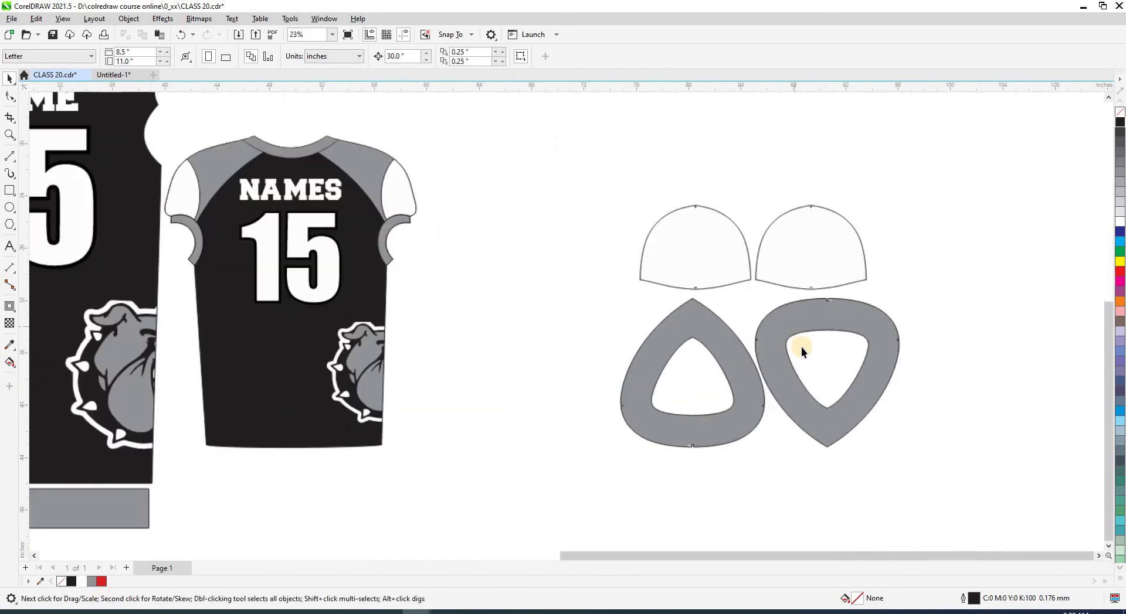
scroll(874, 253, up, 2)
scroll(462, 185, down, 6)
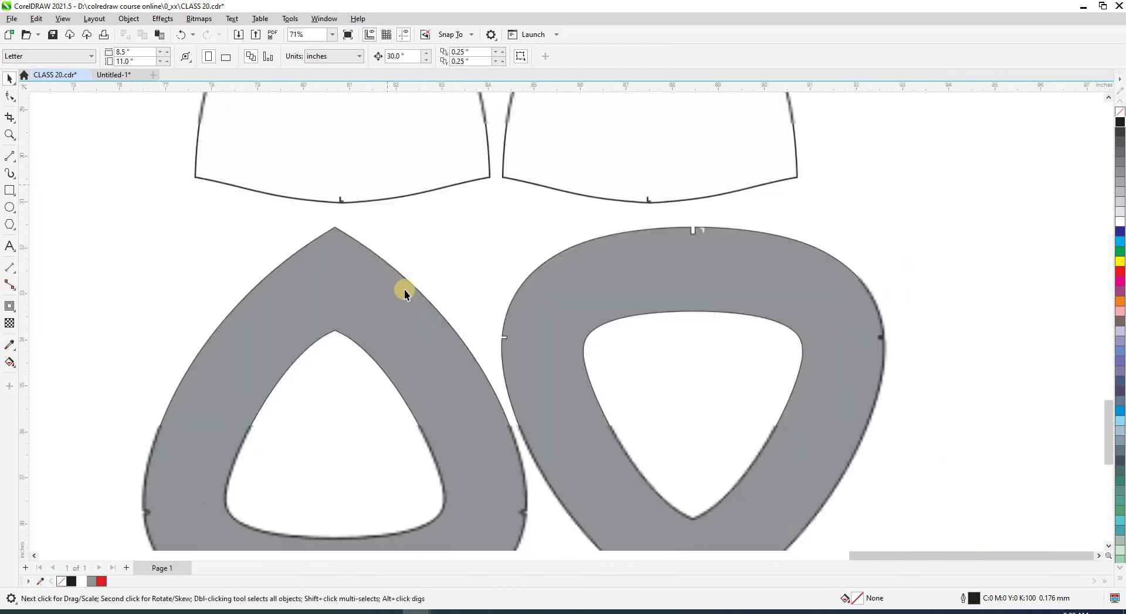
drag(373, 264, 598, 469)
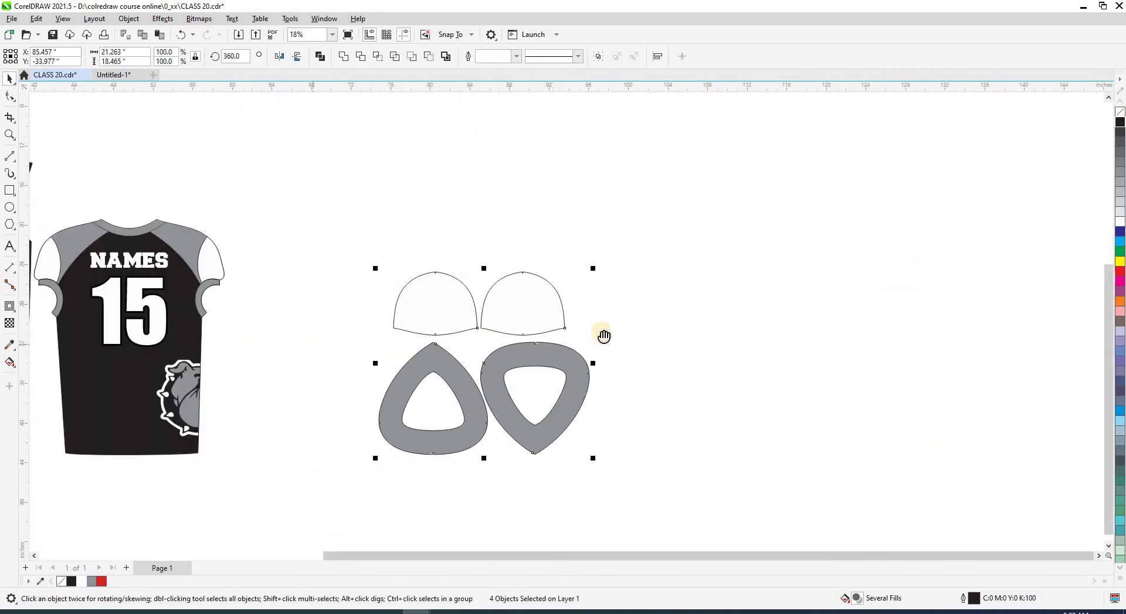
scroll(666, 384, left, 5)
drag(666, 390, 504, 396)
click(603, 226)
- Add a small white L size label to the right shoulder piece and position it inside the piece's pointed upper tip
scroll(533, 389, down, 3)
drag(337, 217, 707, 414)
scroll(565, 225, up, 9)
scroll(601, 182, down, 2)
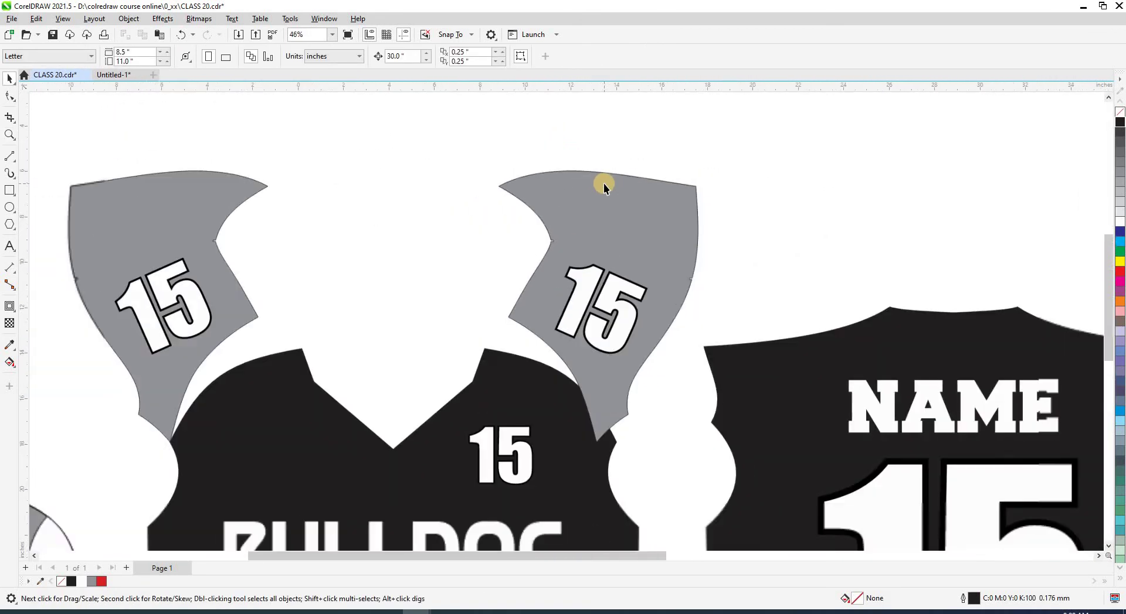
scroll(603, 183, up, 2)
scroll(604, 187, down, 2)
click(621, 209)
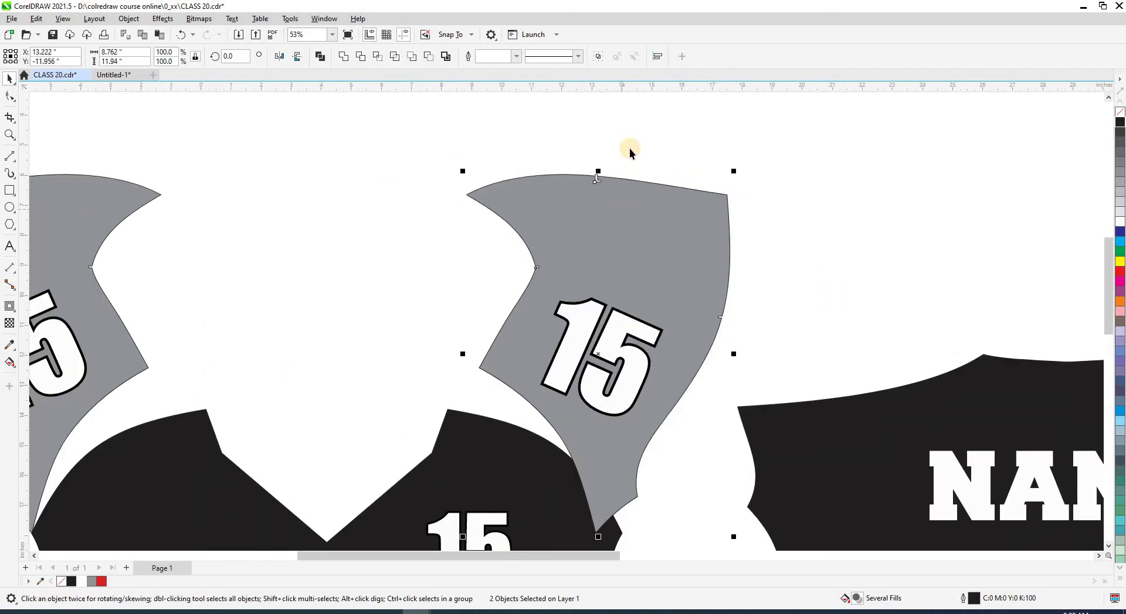
scroll(603, 195, up, 4)
drag(276, 223, 243, 245)
click(583, 249)
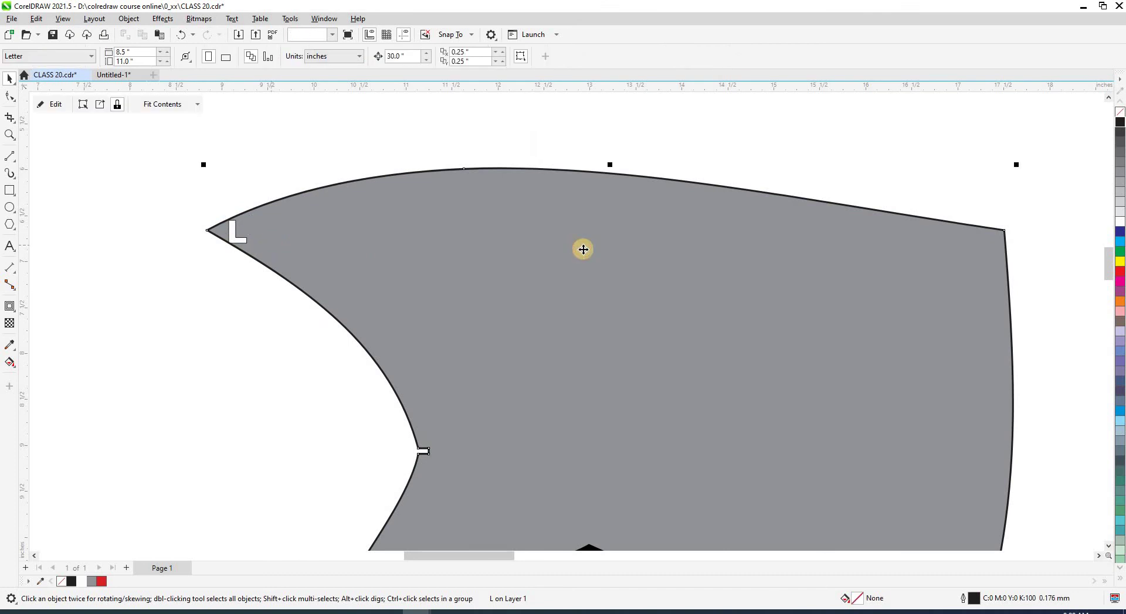
- Copy the small L size label to the left shoulder piece and position it inside that piece's pointed upper tip
scroll(583, 248, down, 5)
click(370, 261)
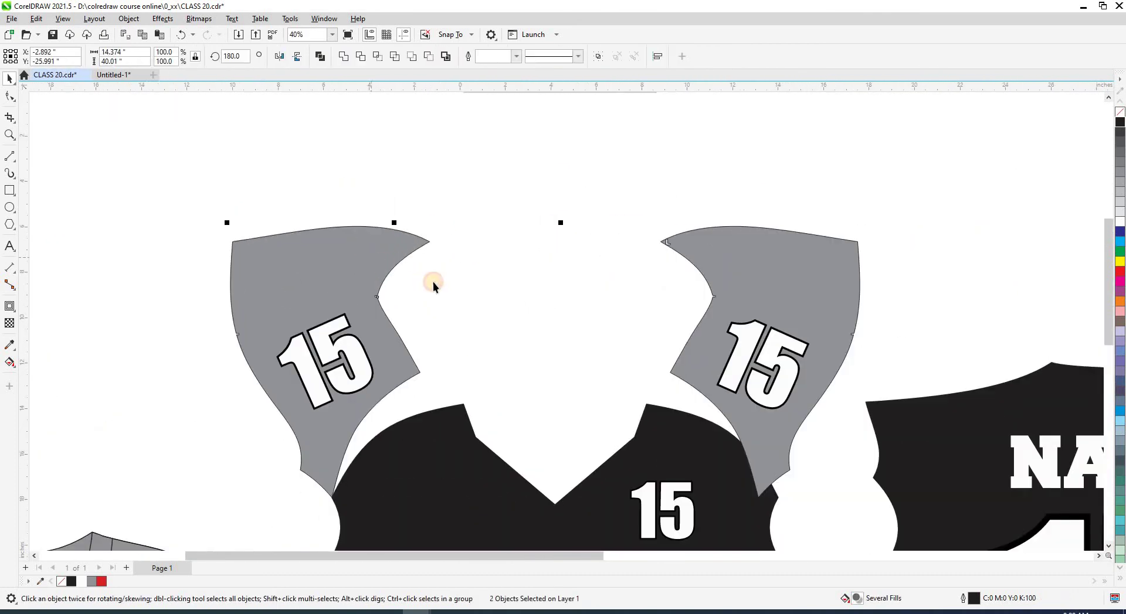
key(F2)
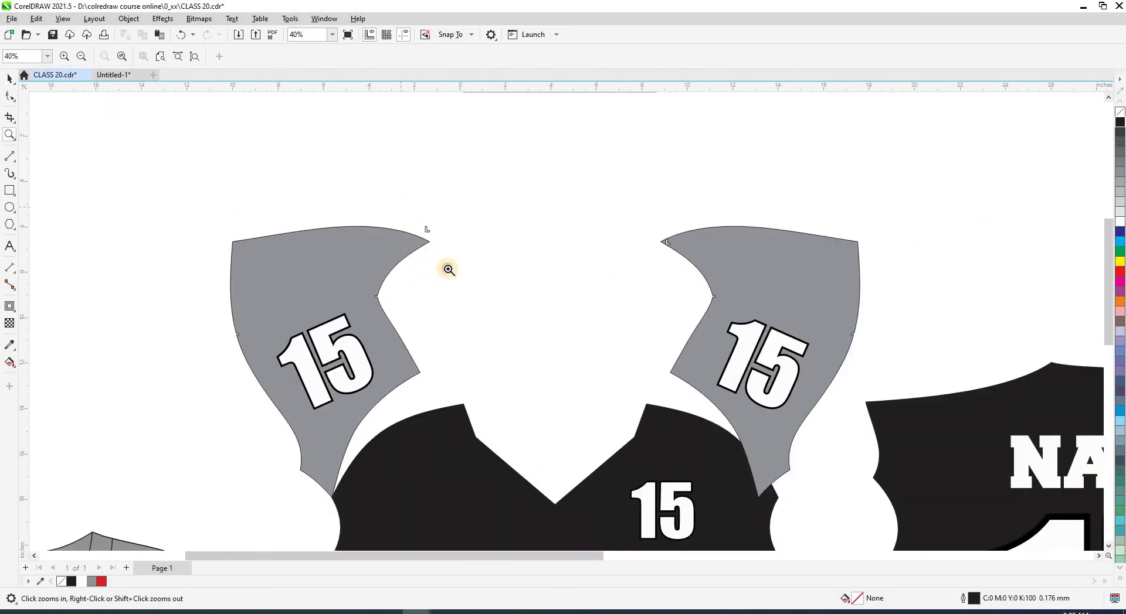
drag(410, 213, 446, 265)
drag(593, 270, 565, 362)
click(365, 228)
scroll(364, 228, down, 8)
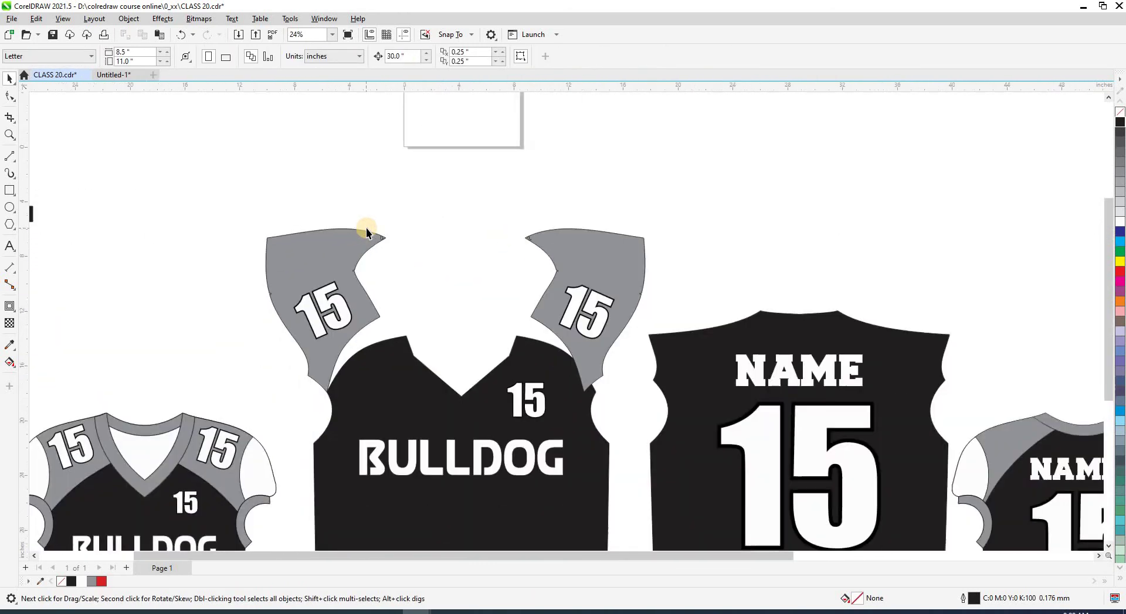
- Move the front and back mock-ups side by side to the area above the back pattern piece
drag(390, 227, 377, 188)
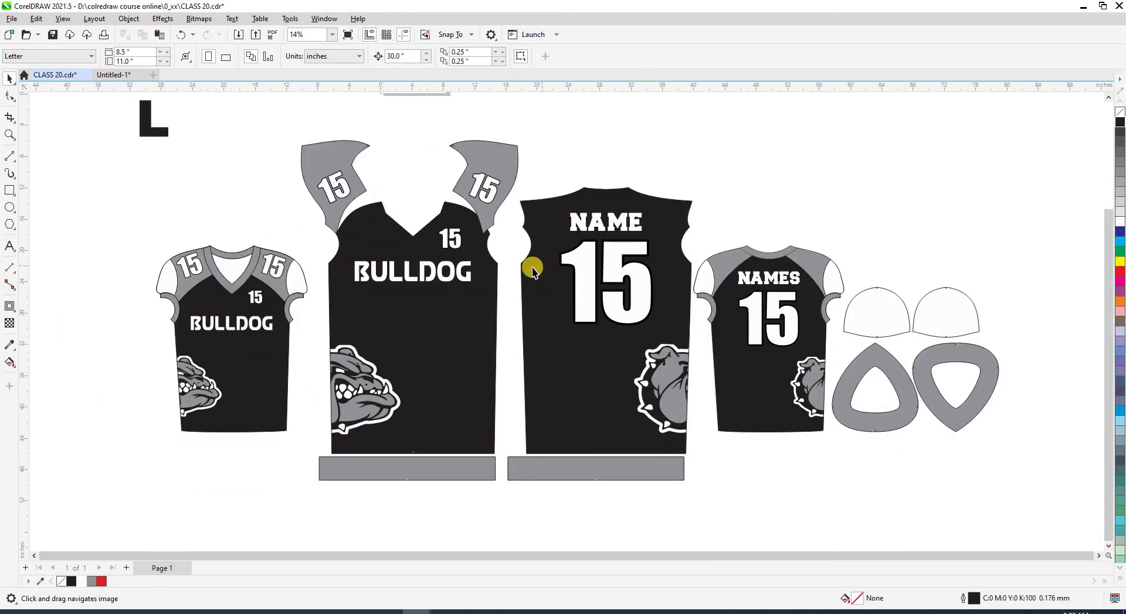
scroll(278, 198, up, 1)
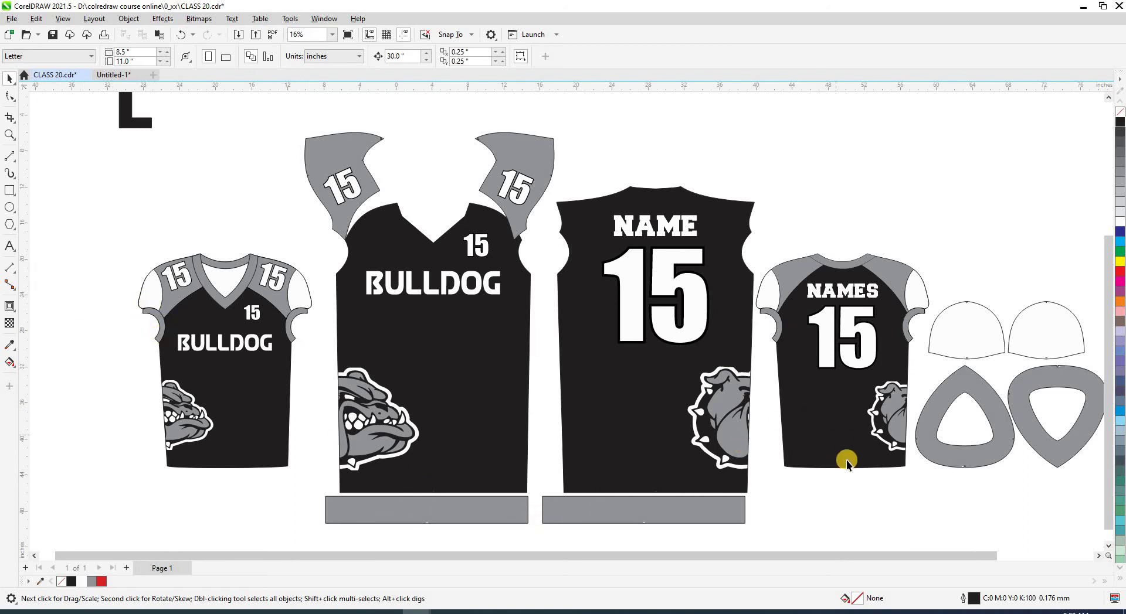
scroll(846, 460, right, 3)
click(743, 319)
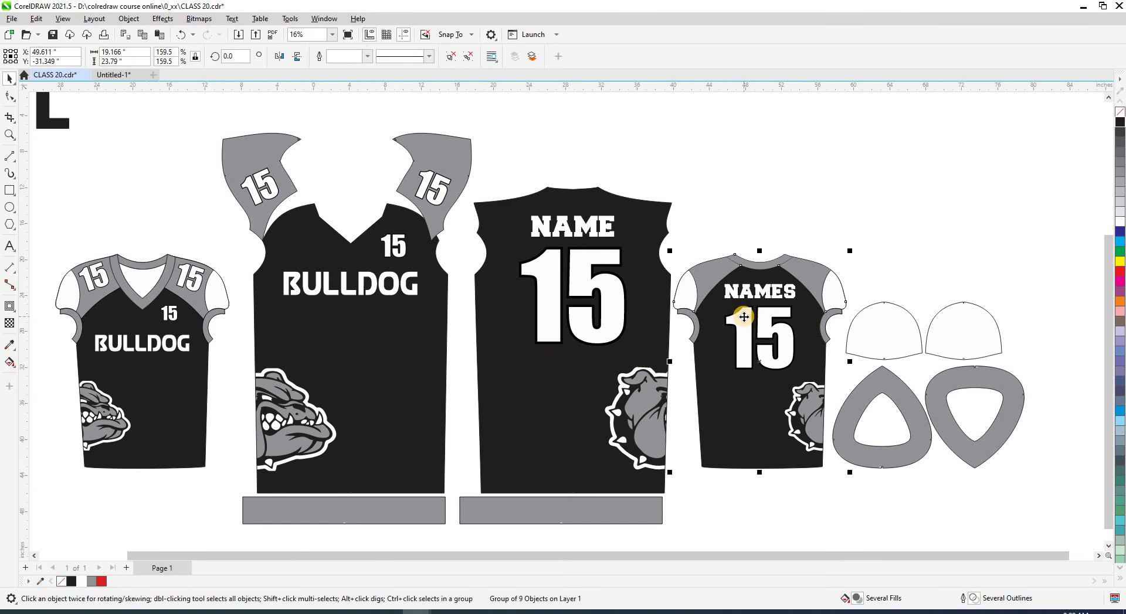
scroll(741, 403, down, 1)
shift+click(350, 410)
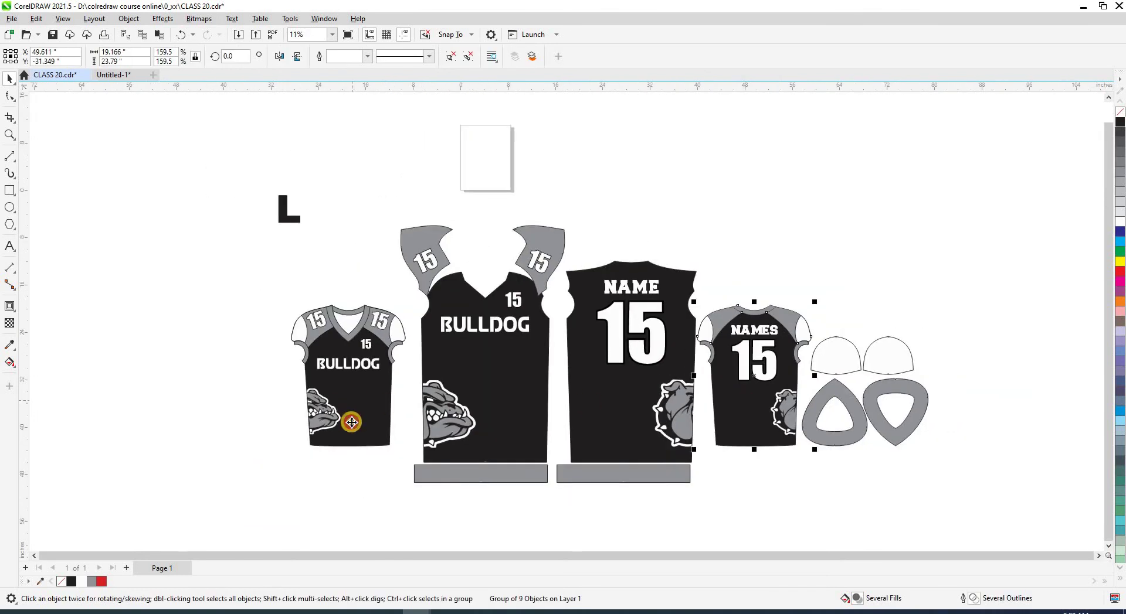
drag(350, 410, 354, 186)
click(760, 179)
drag(760, 179, 469, 181)
shift+click(368, 183)
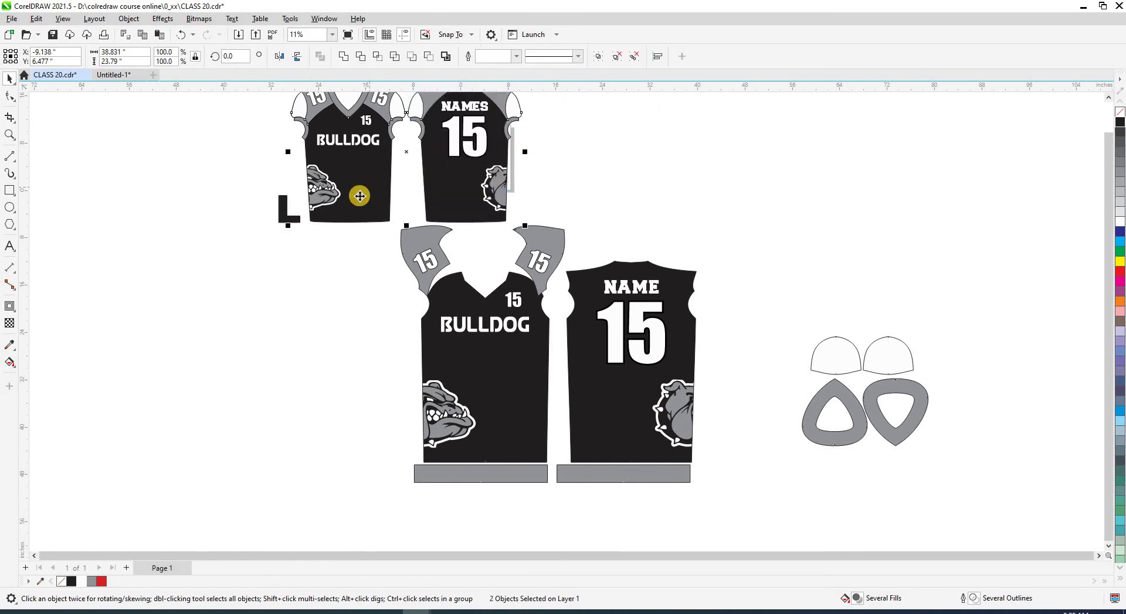
drag(361, 196, 651, 227)
click(727, 332)
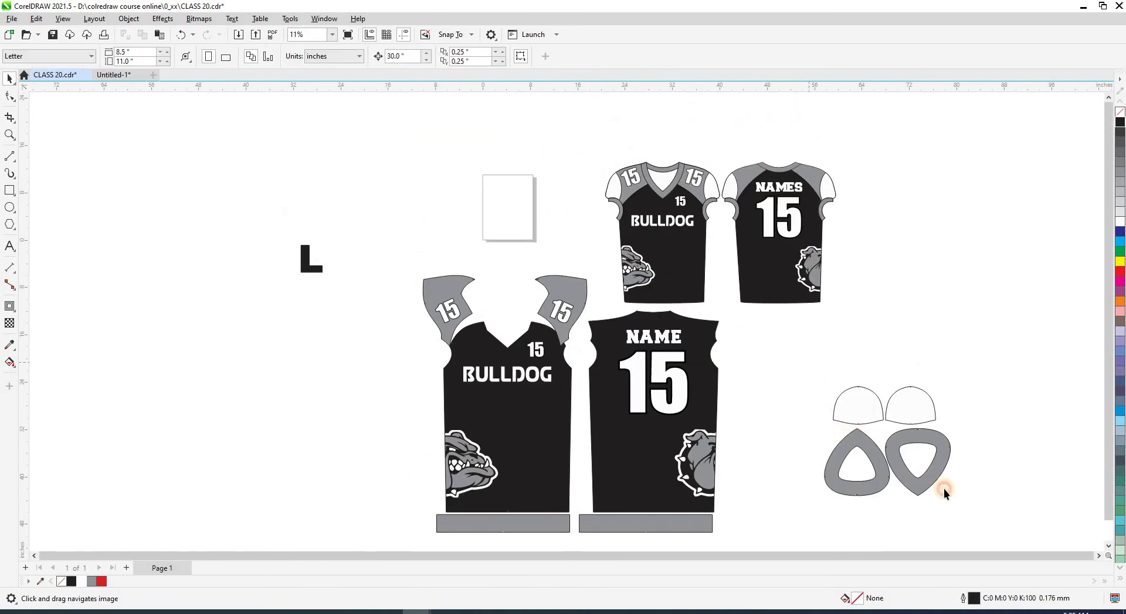
- Move the two sleeve pieces and two cuff pieces next to the back pattern piece
drag(945, 491, 809, 380)
drag(909, 477, 808, 478)
click(891, 457)
drag(875, 406, 873, 379)
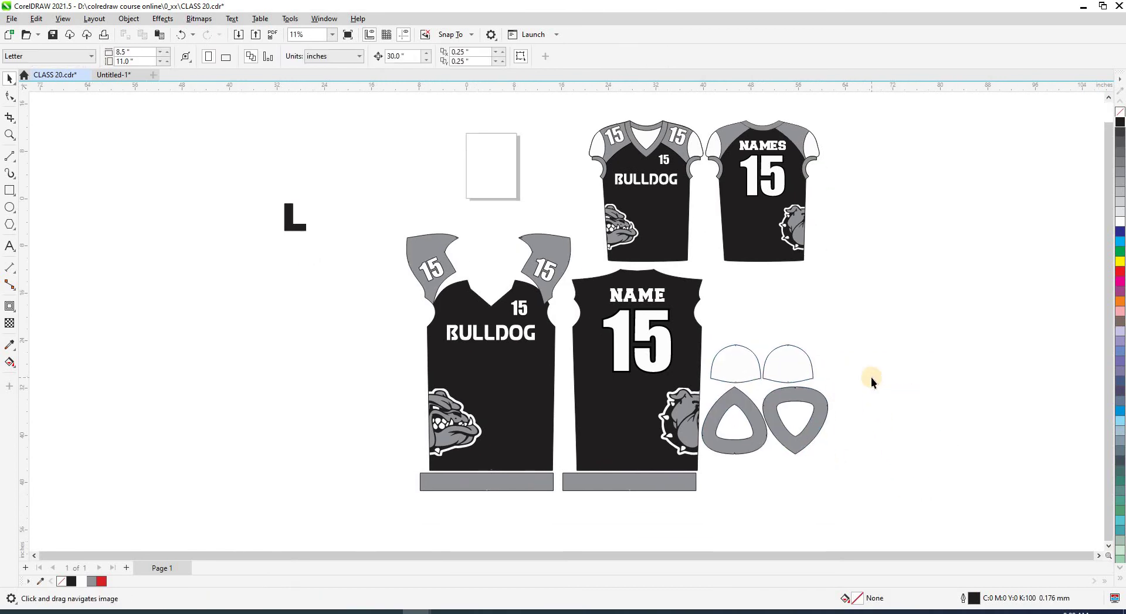